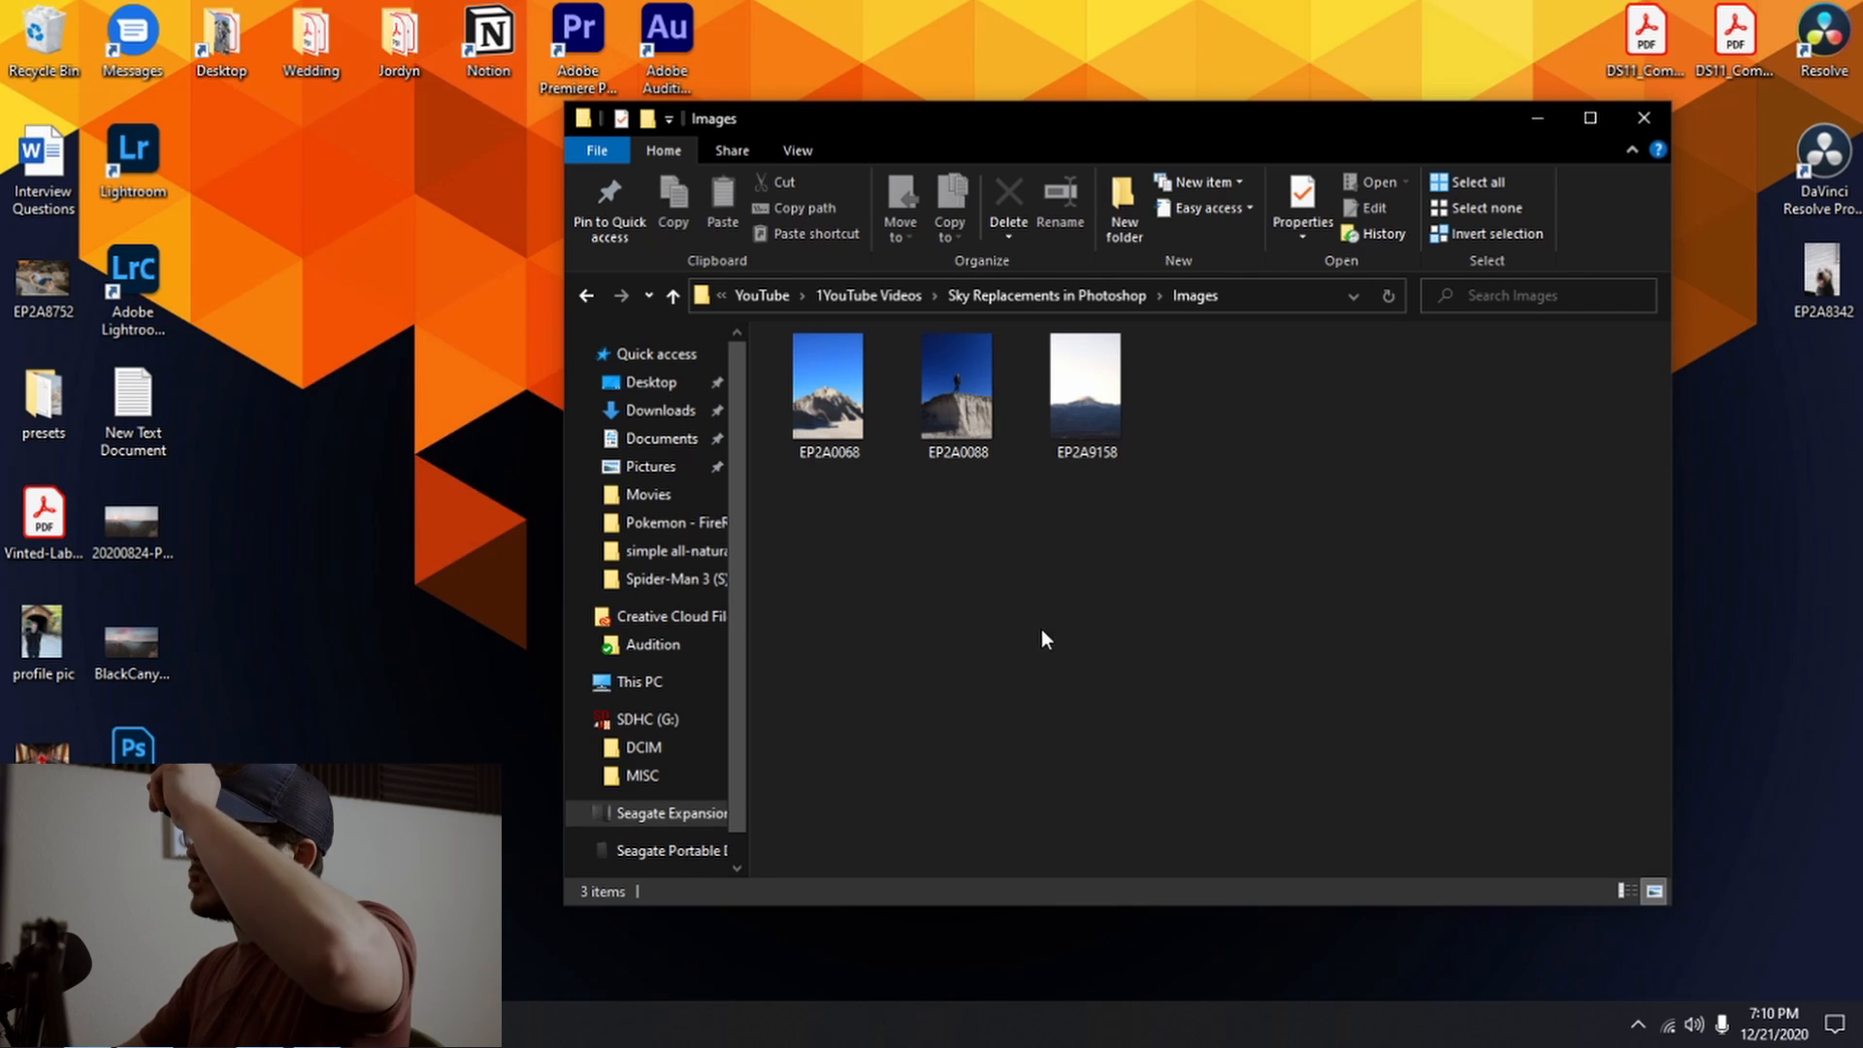
# - Open the EP2A0068 image from the Images folder in Adobe Photoshop 2021
pyautogui.moveTo(1254, 594); pyautogui.dragTo(767, 384)
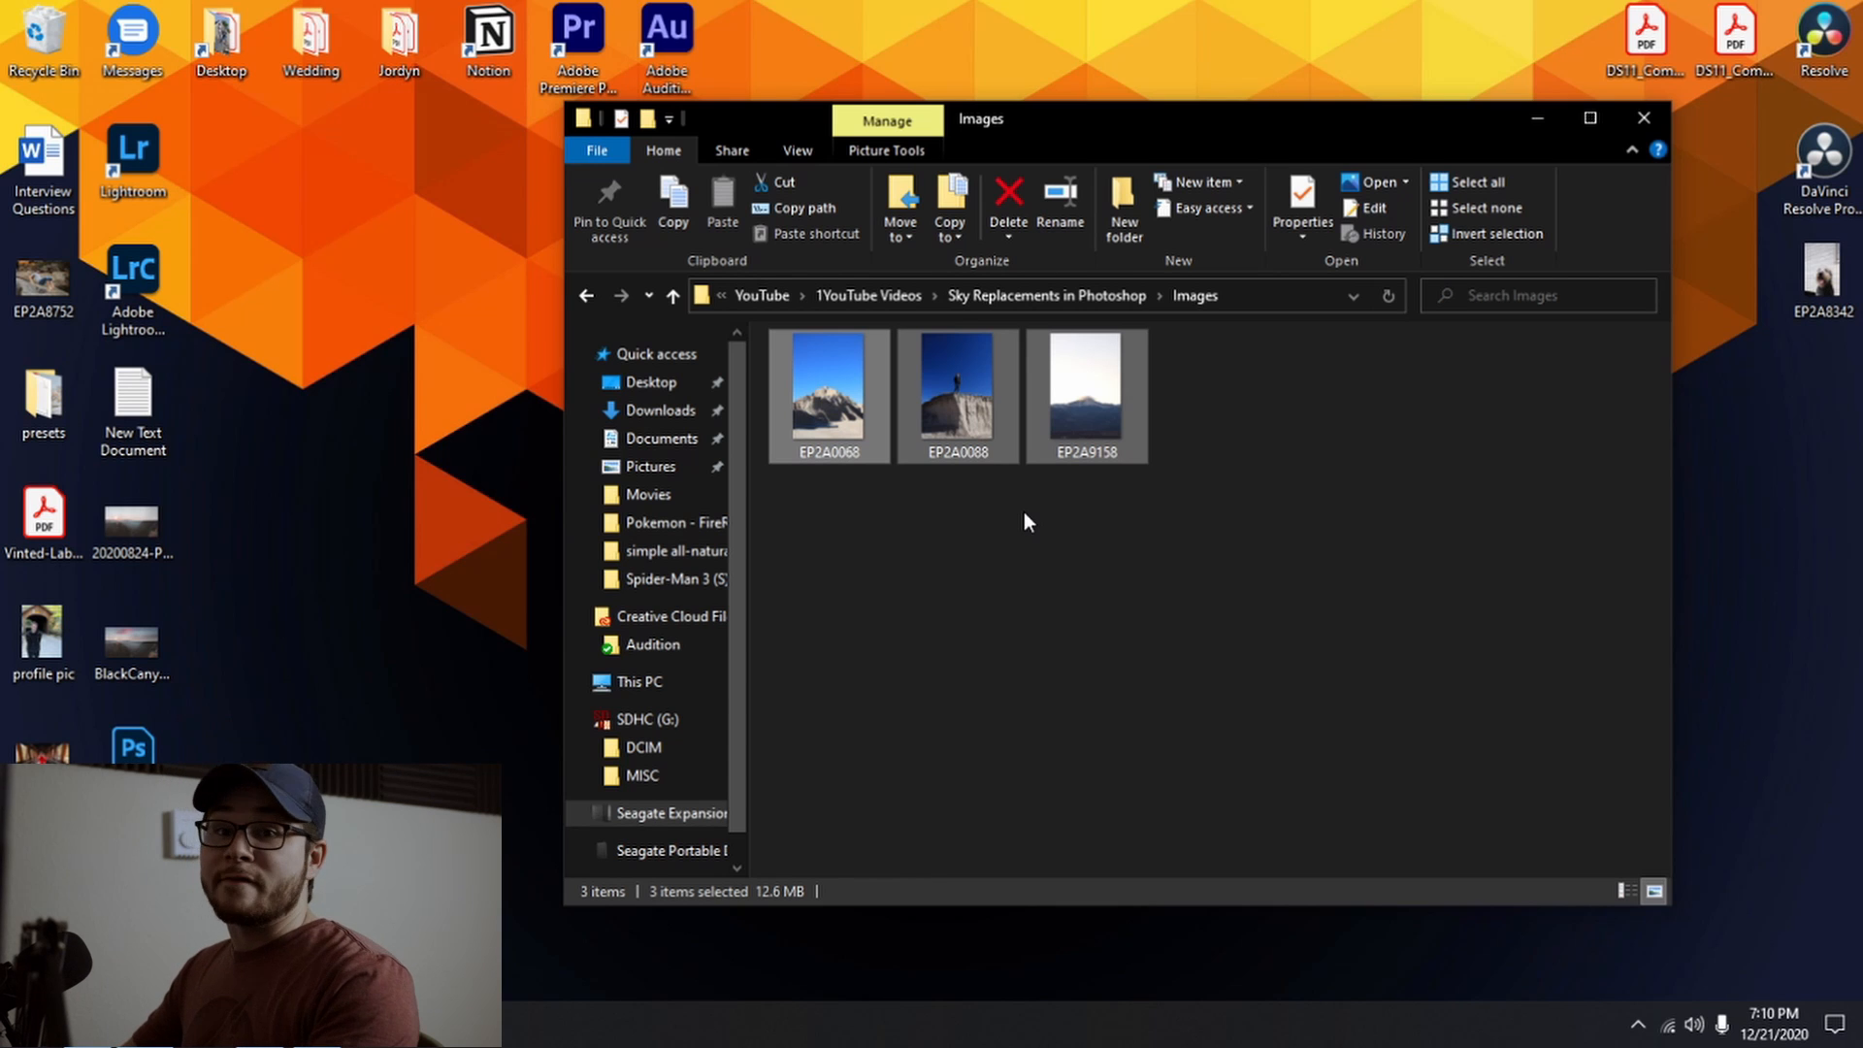
pyautogui.click(1323, 609)
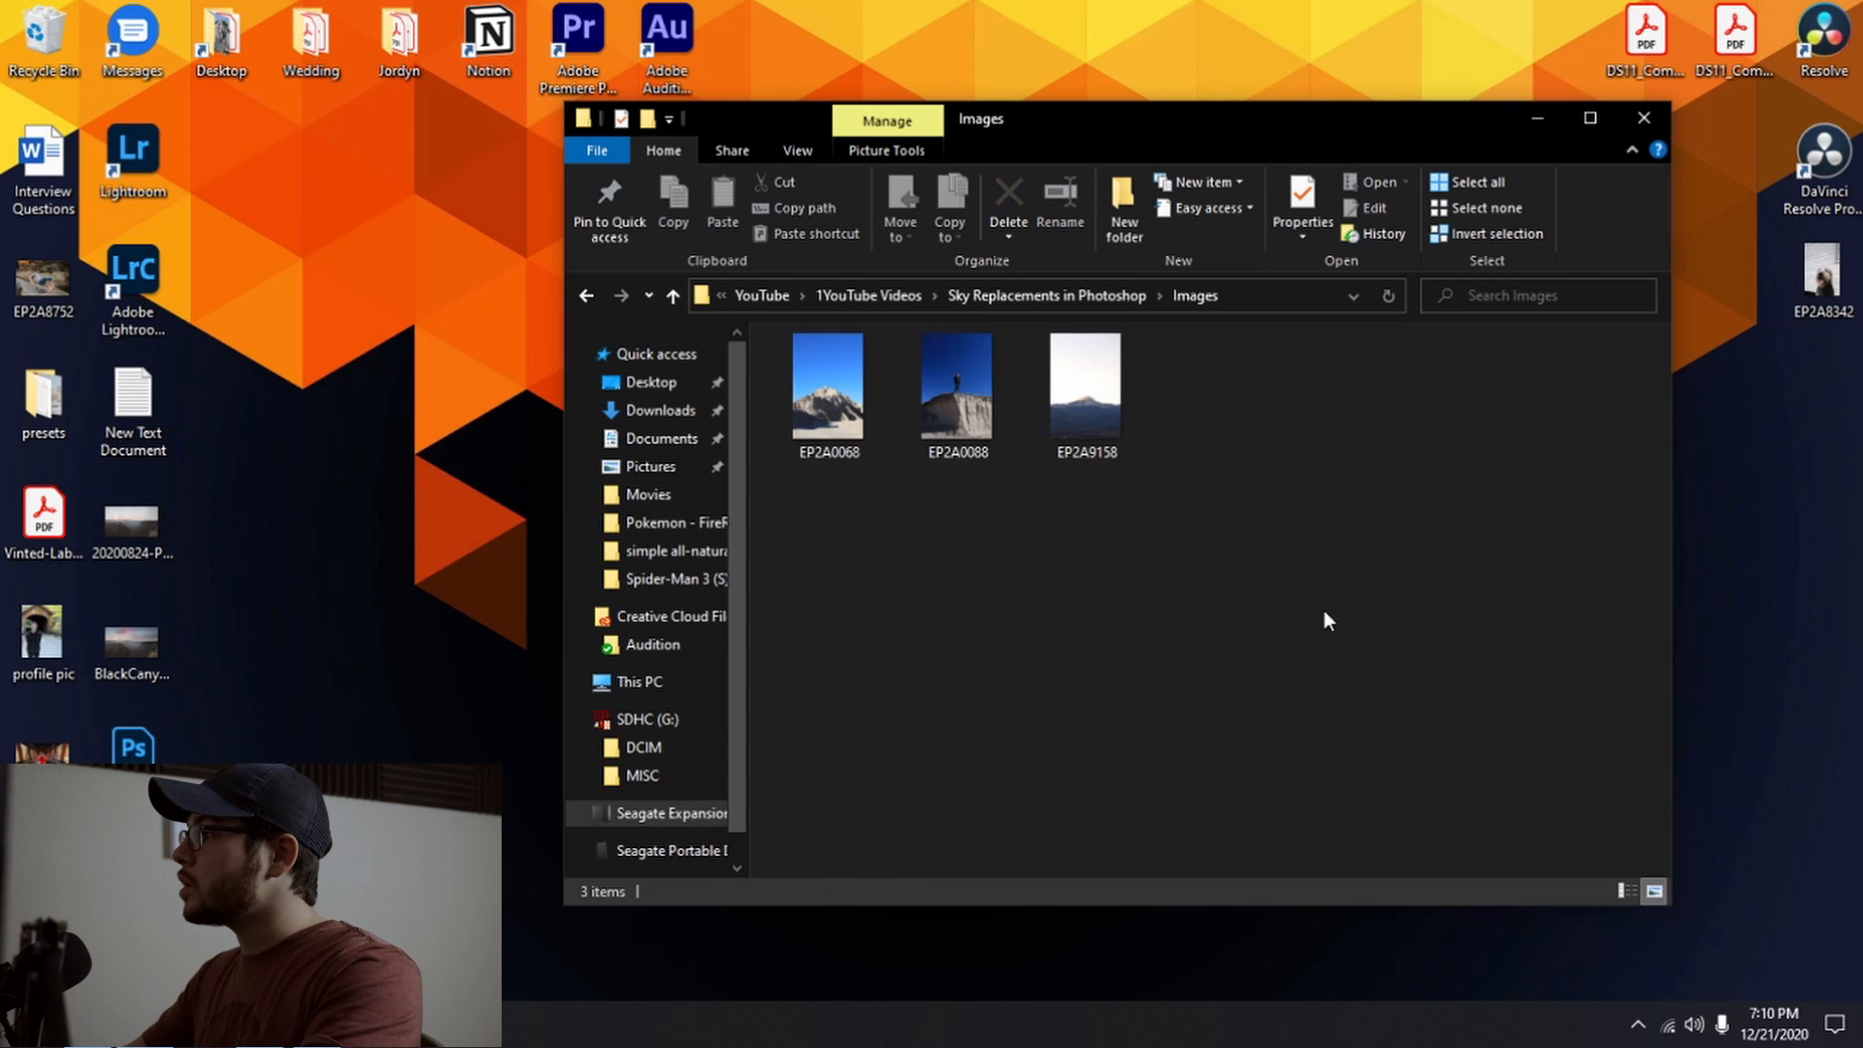
pyautogui.rightClick(824, 357)
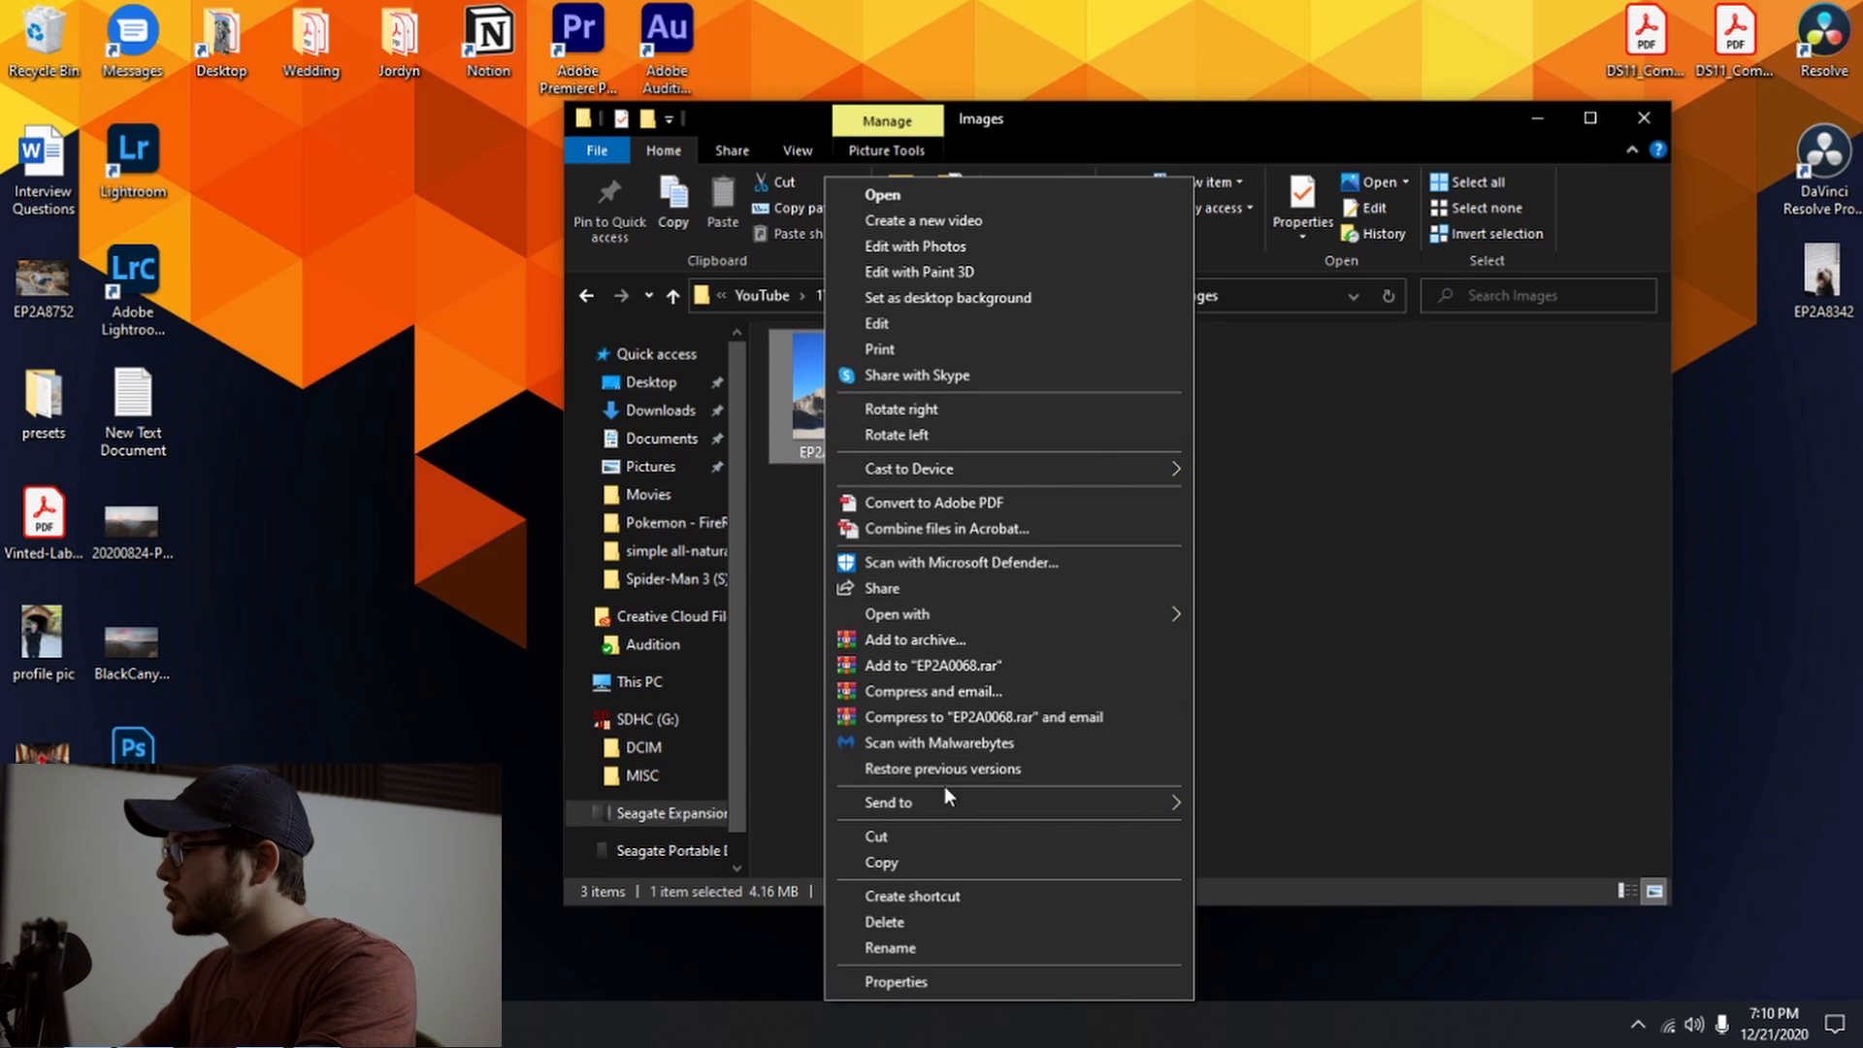
pyautogui.moveTo(980, 613)
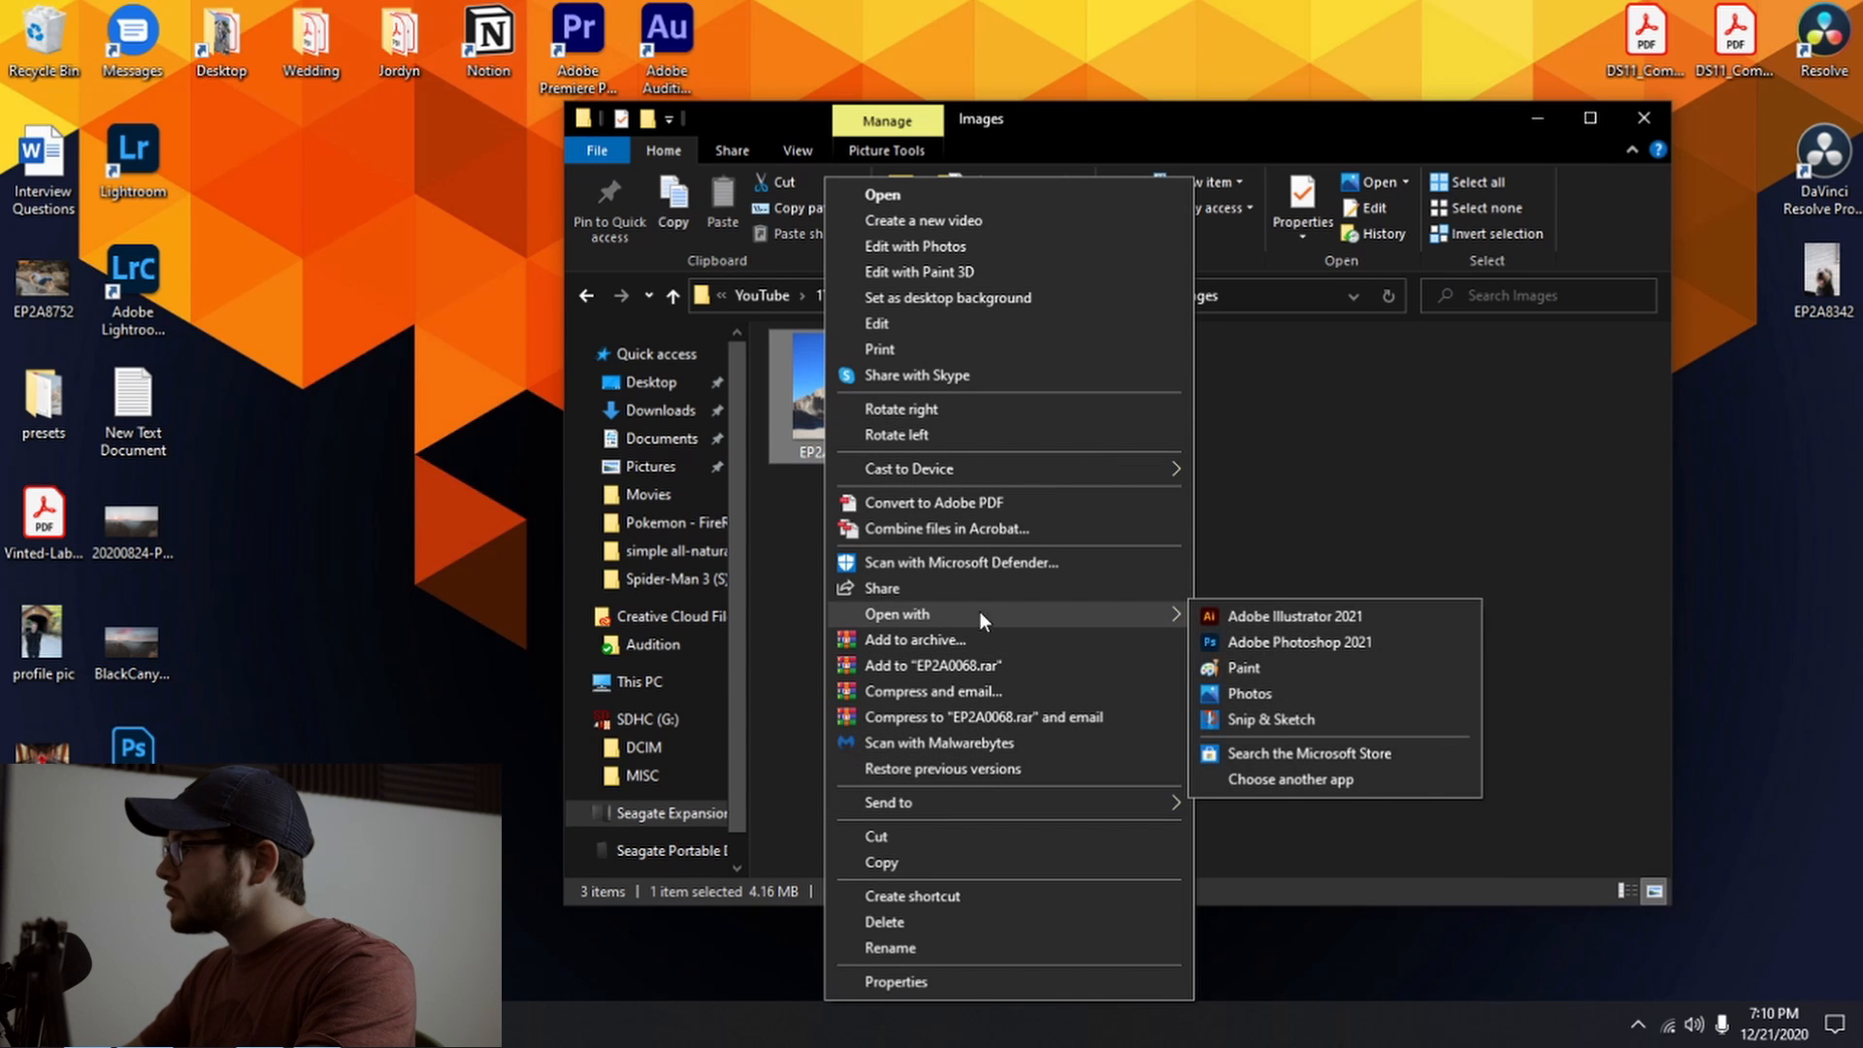
pyautogui.click(1347, 643)
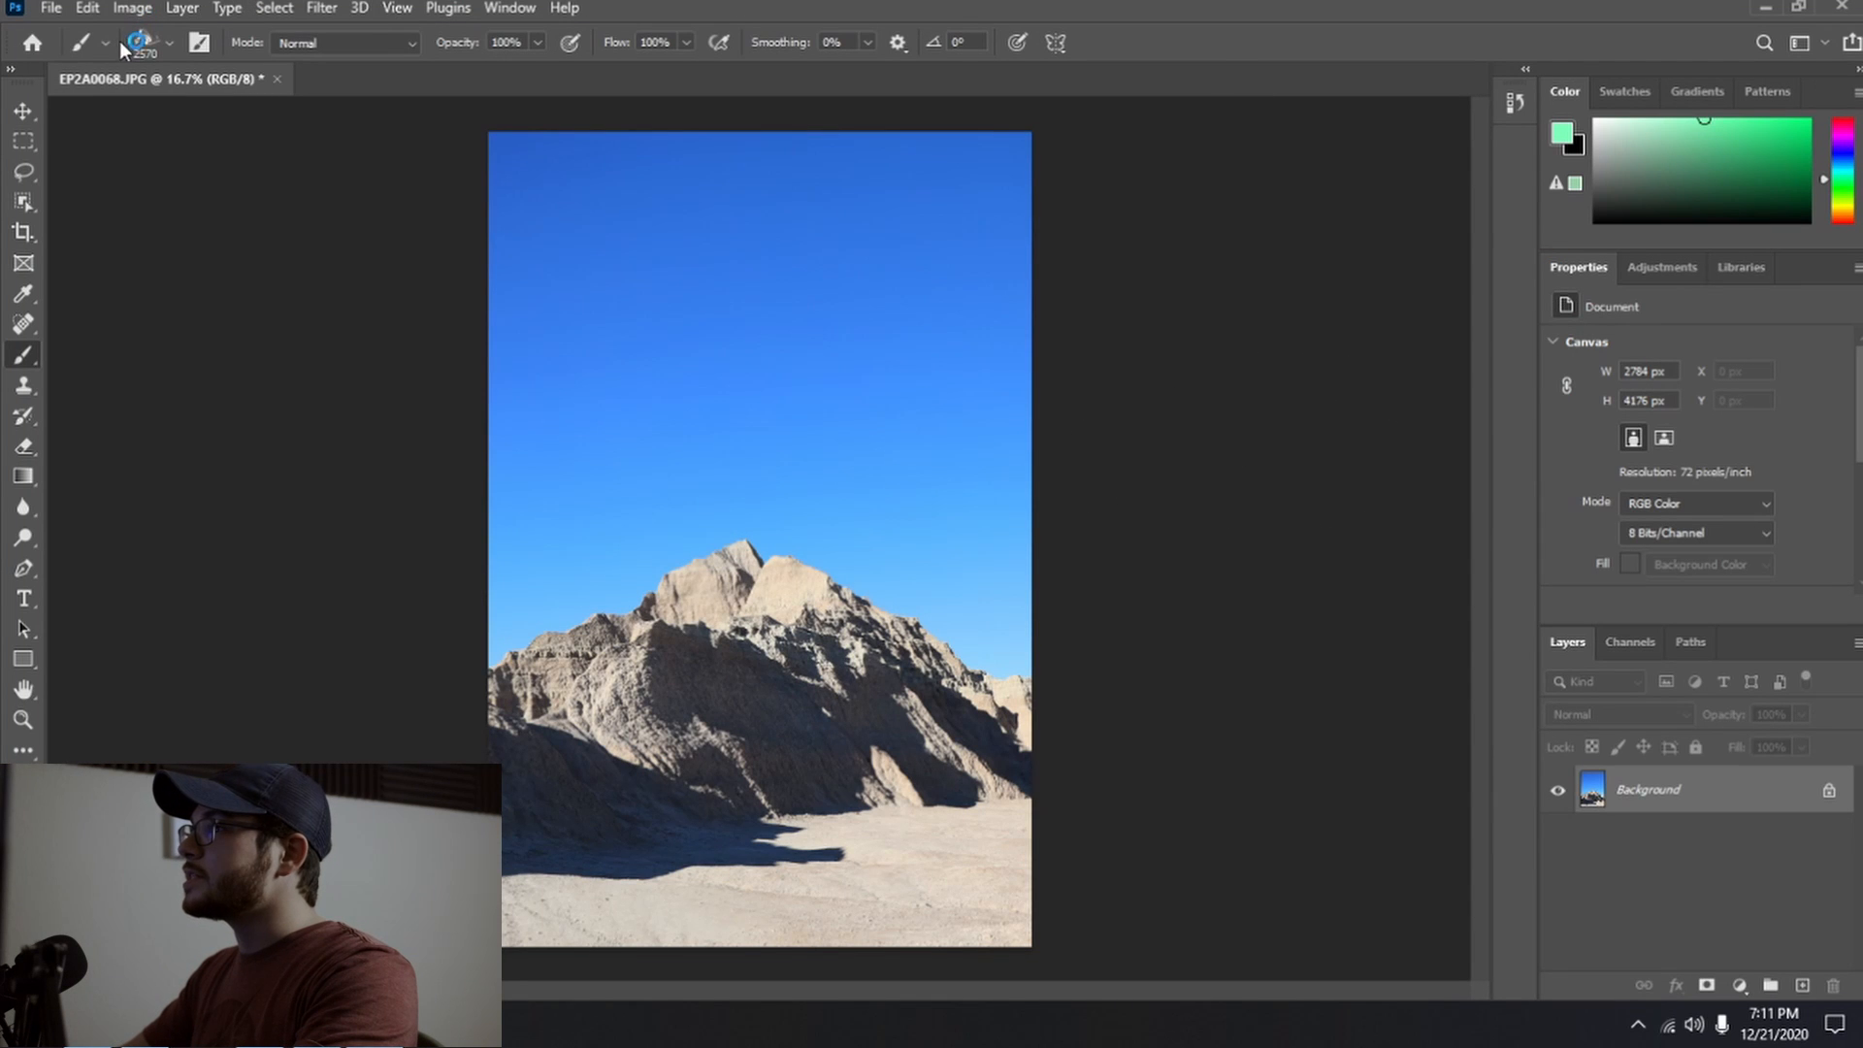
# - Activate the Move tool and open Sky Replacement, placing its dialog clear of the photo
pyautogui.click(21, 113)
pyautogui.click(22, 112)
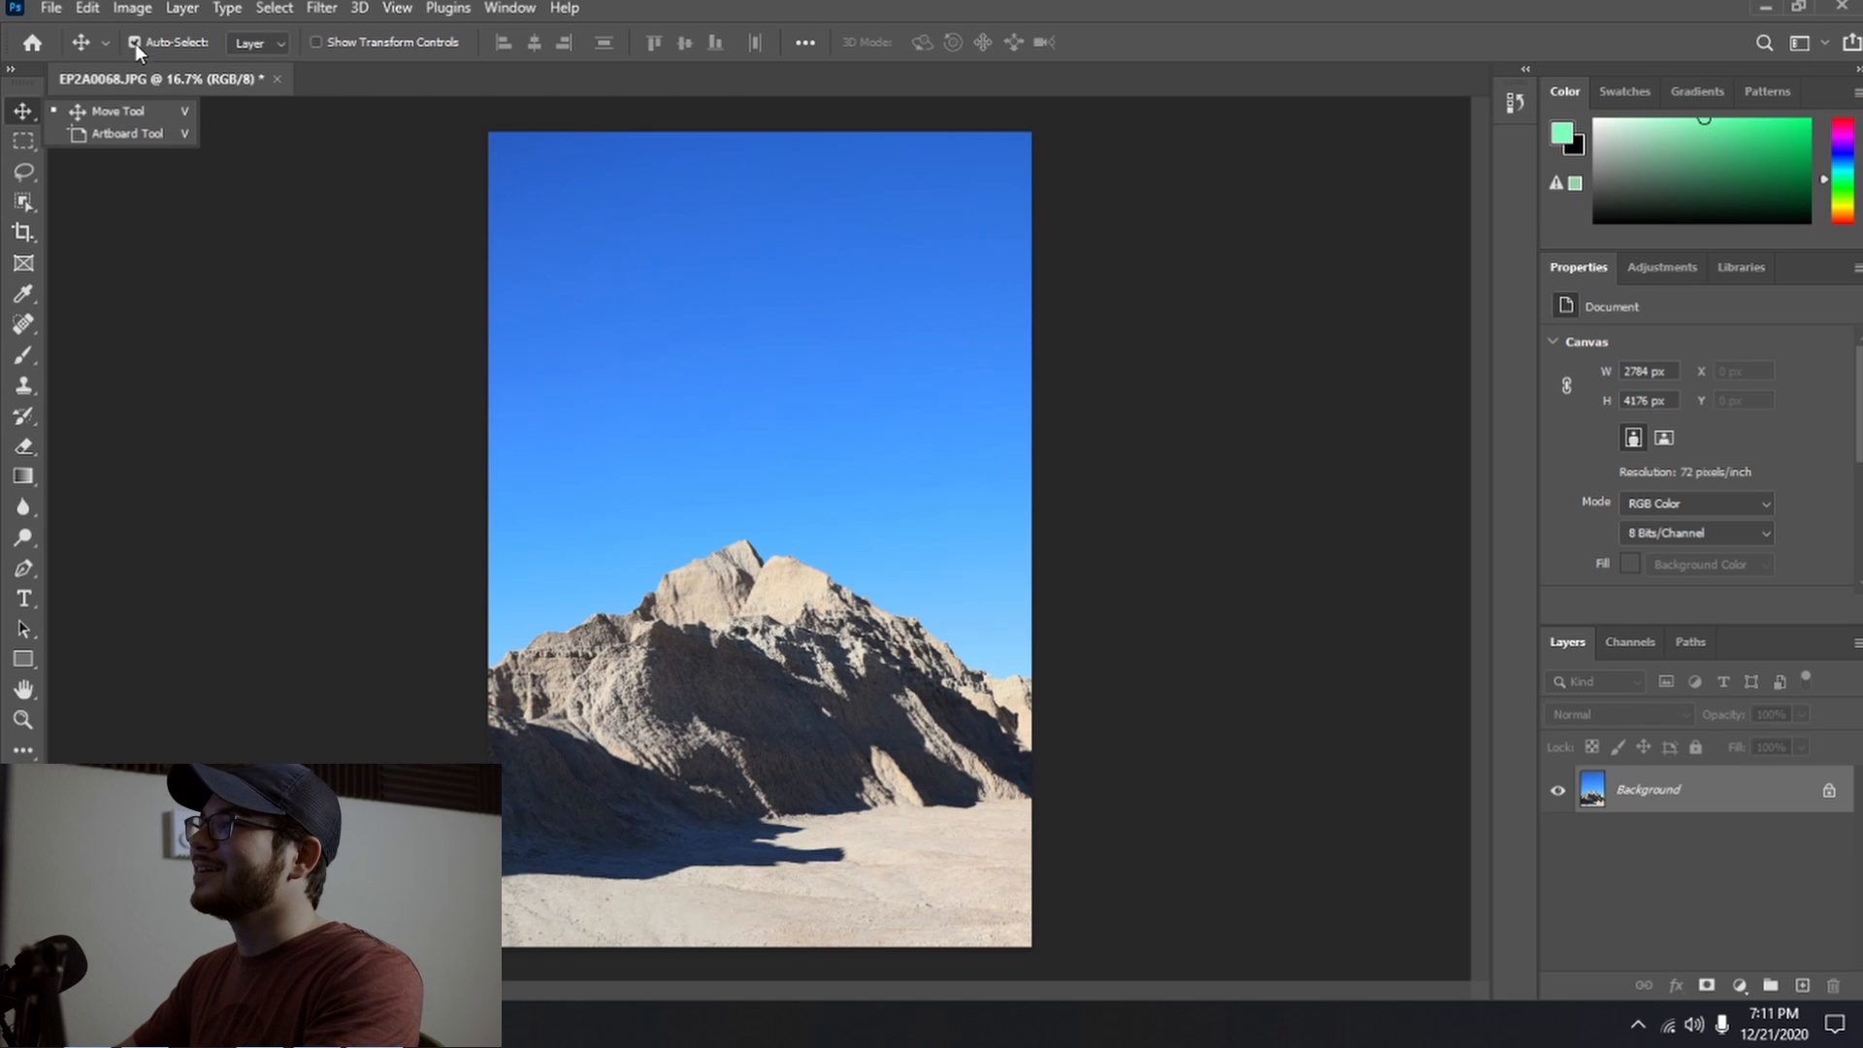
pyautogui.click(87, 9)
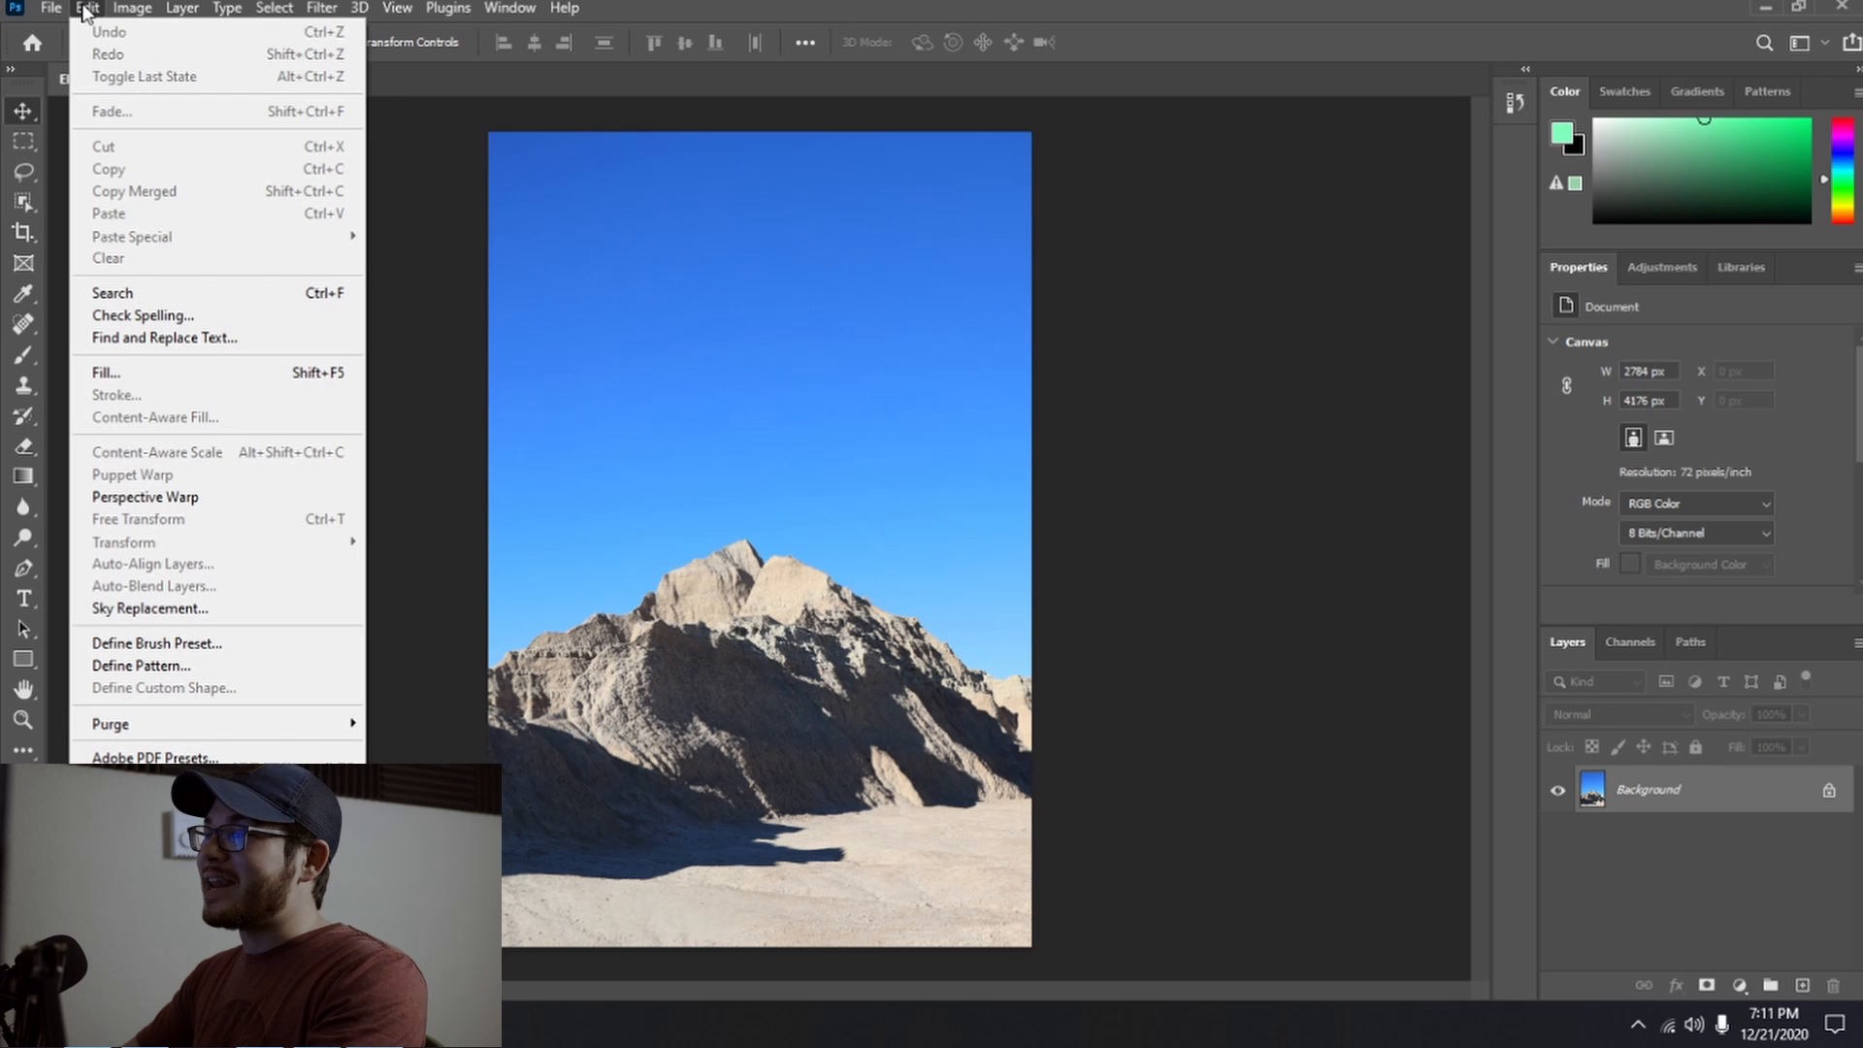
pyautogui.click(198, 611)
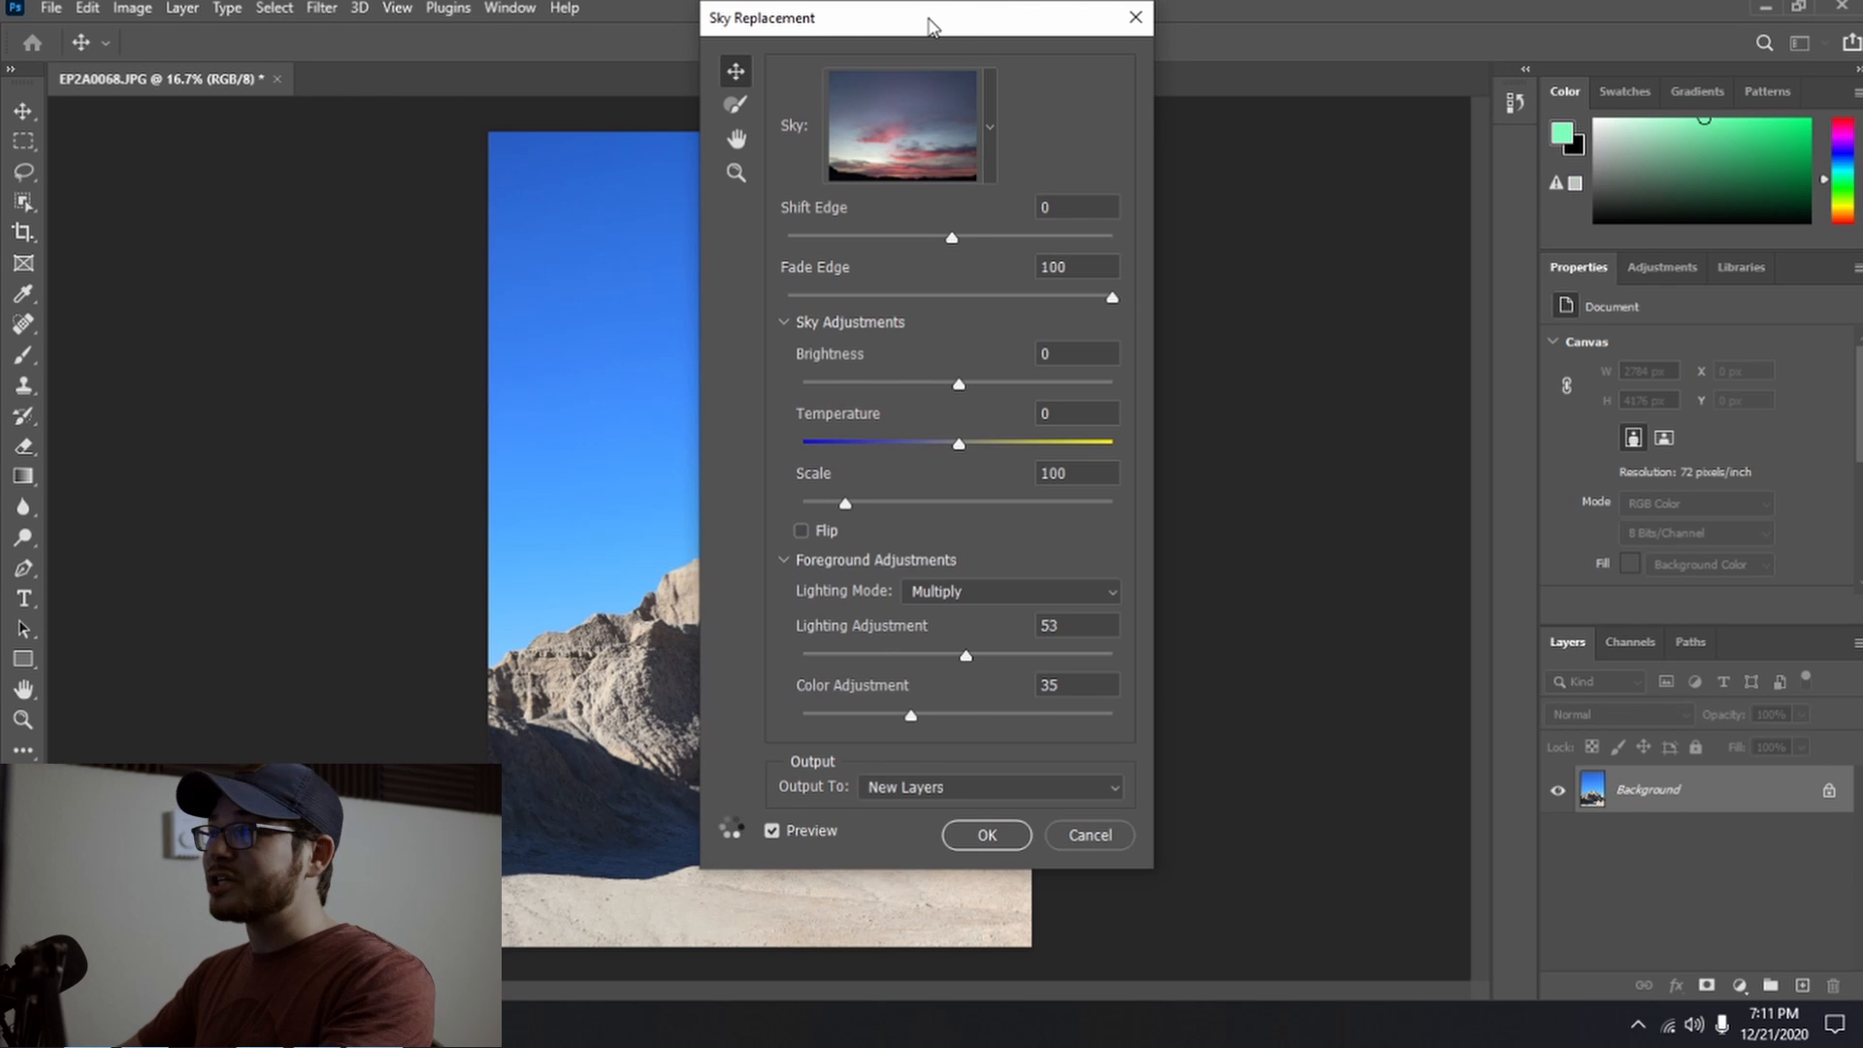
pyautogui.moveTo(927, 18); pyautogui.dragTo(1338, 57)
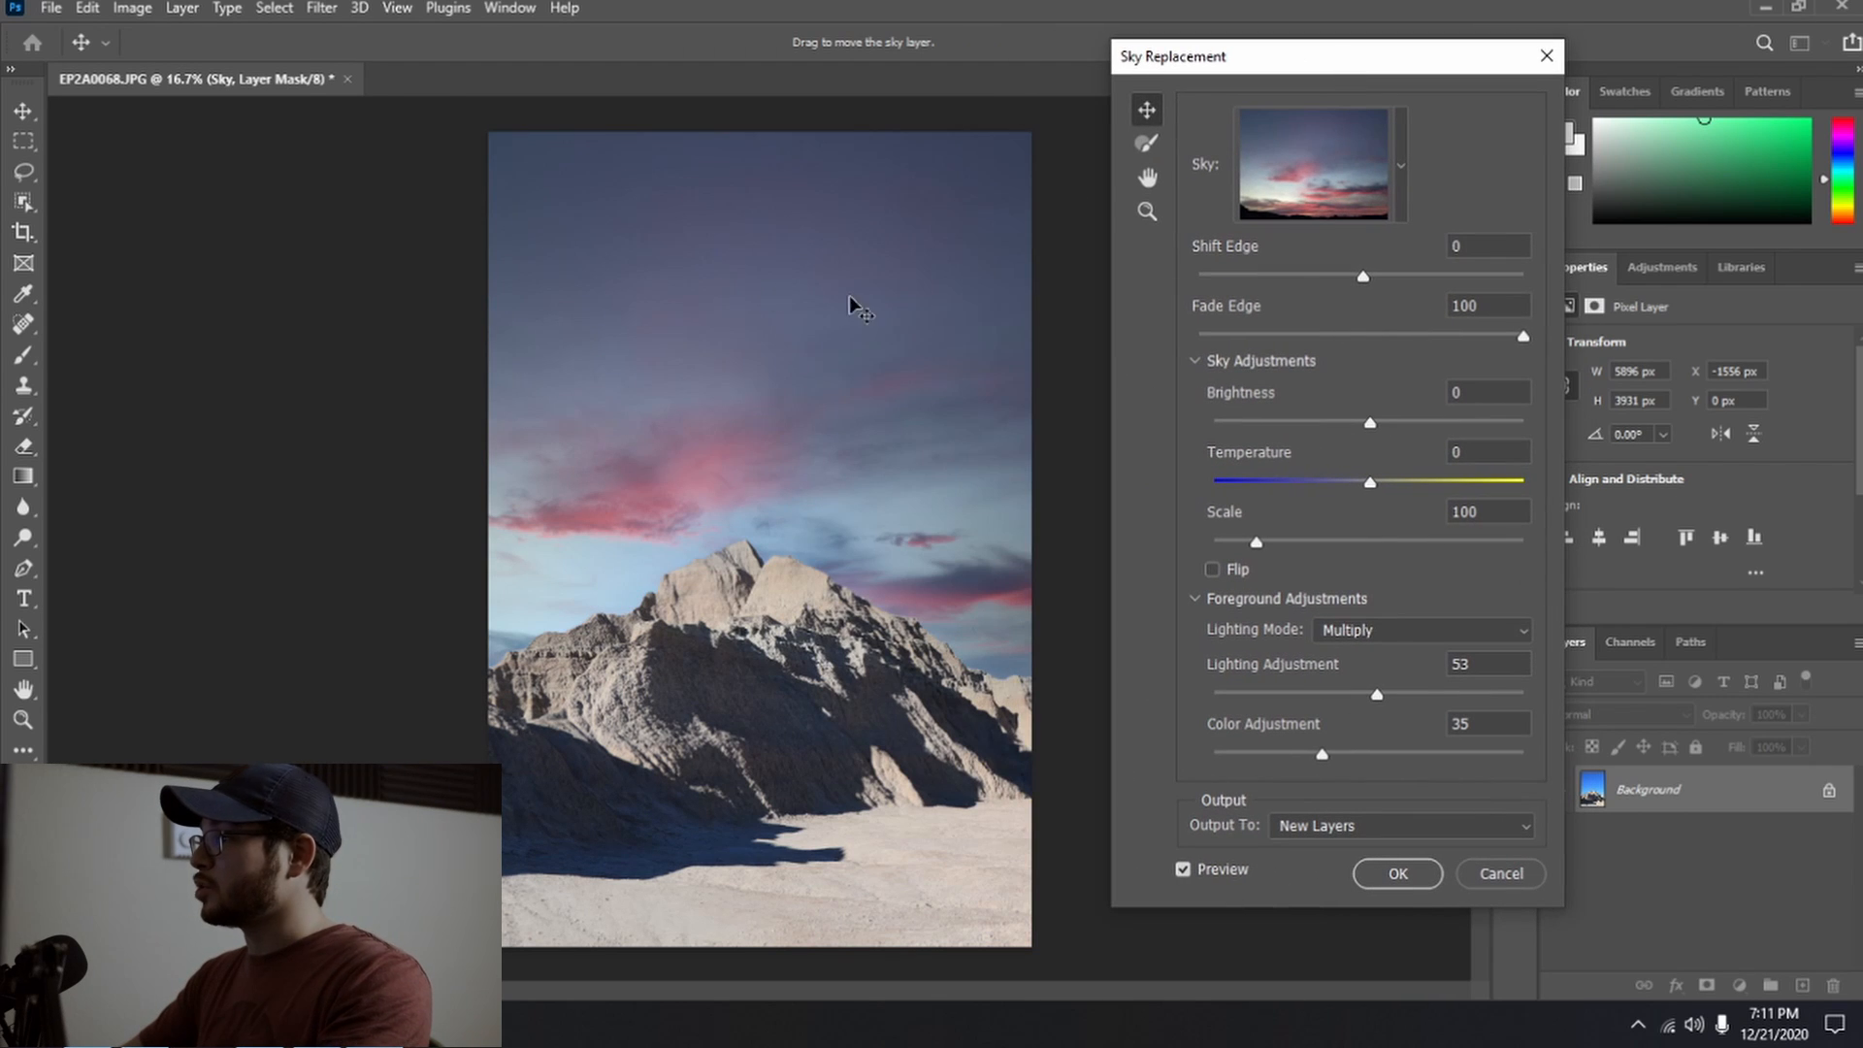
# - Replace the sky with the swirling white clouds on deep blue, slightly repositioned, using Lighting Adjustment 66 and output to New Layers
pyautogui.click(1401, 175)
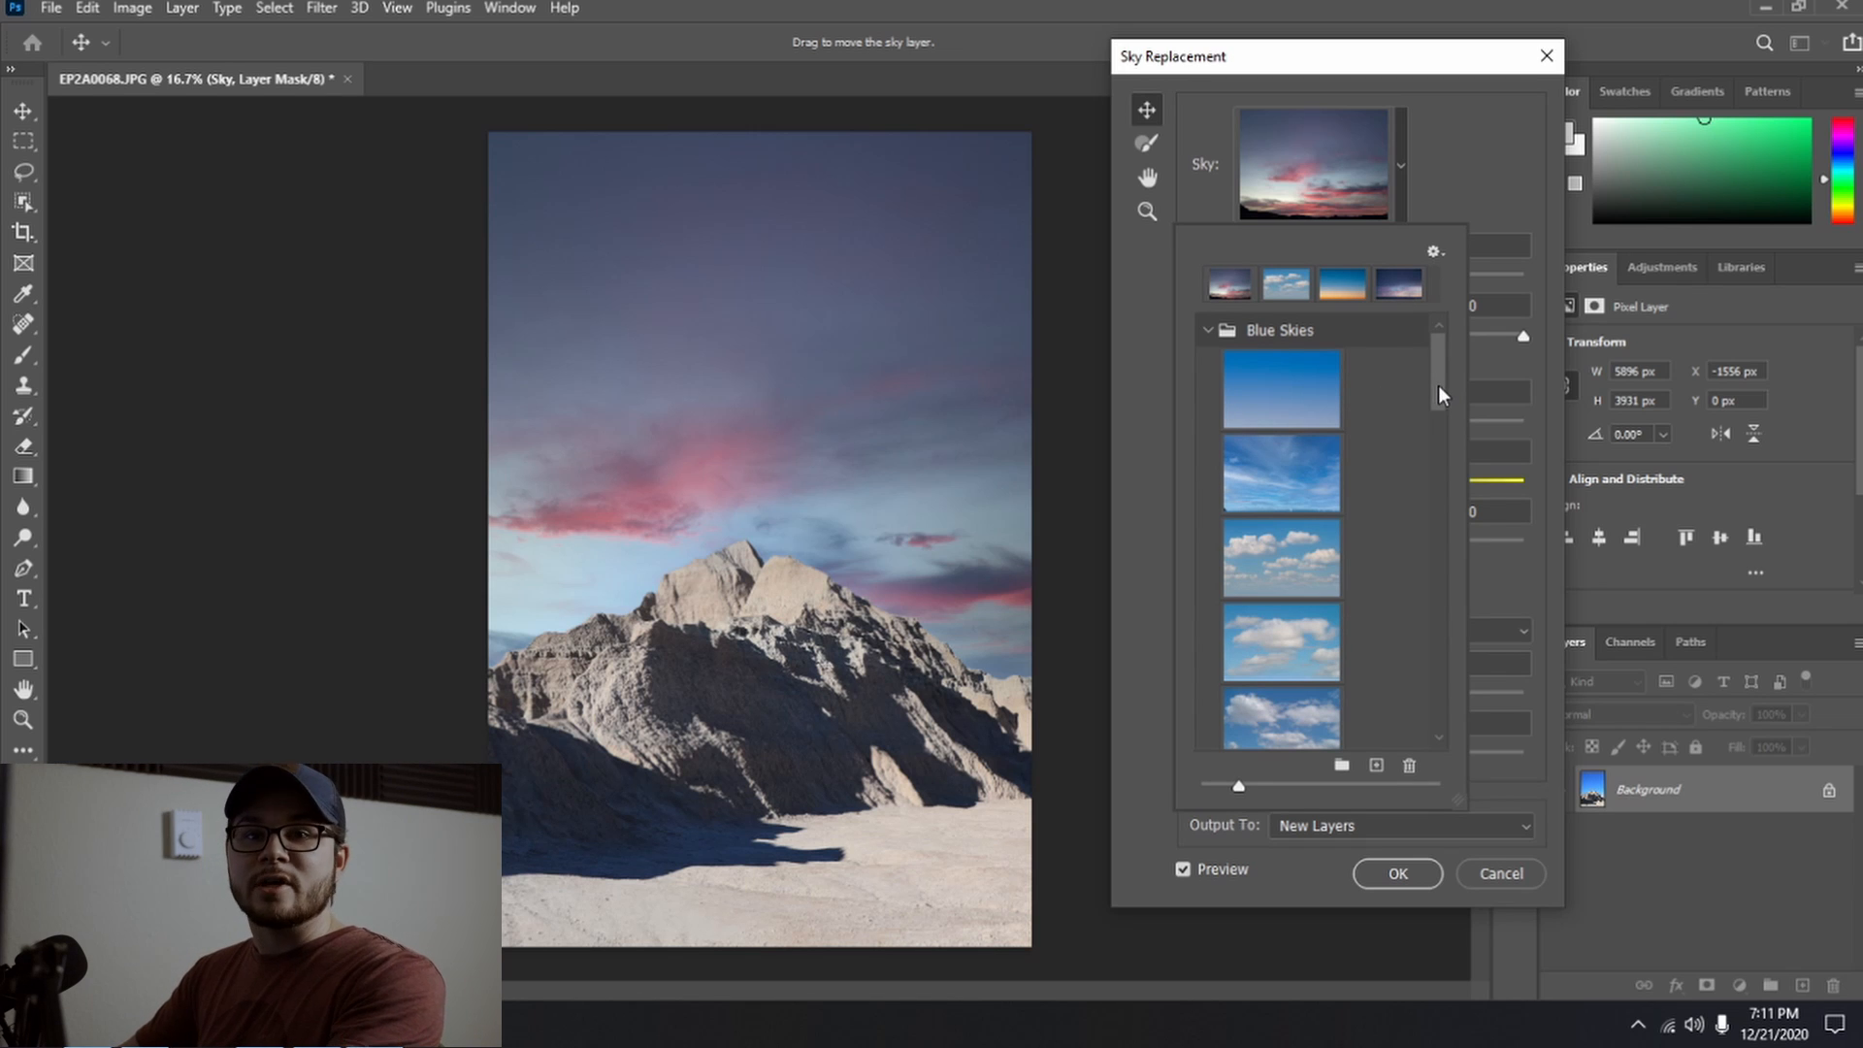
pyautogui.scroll(-1, 1434, 393)
pyautogui.moveTo(1432, 399); pyautogui.dragTo(1452, 493)
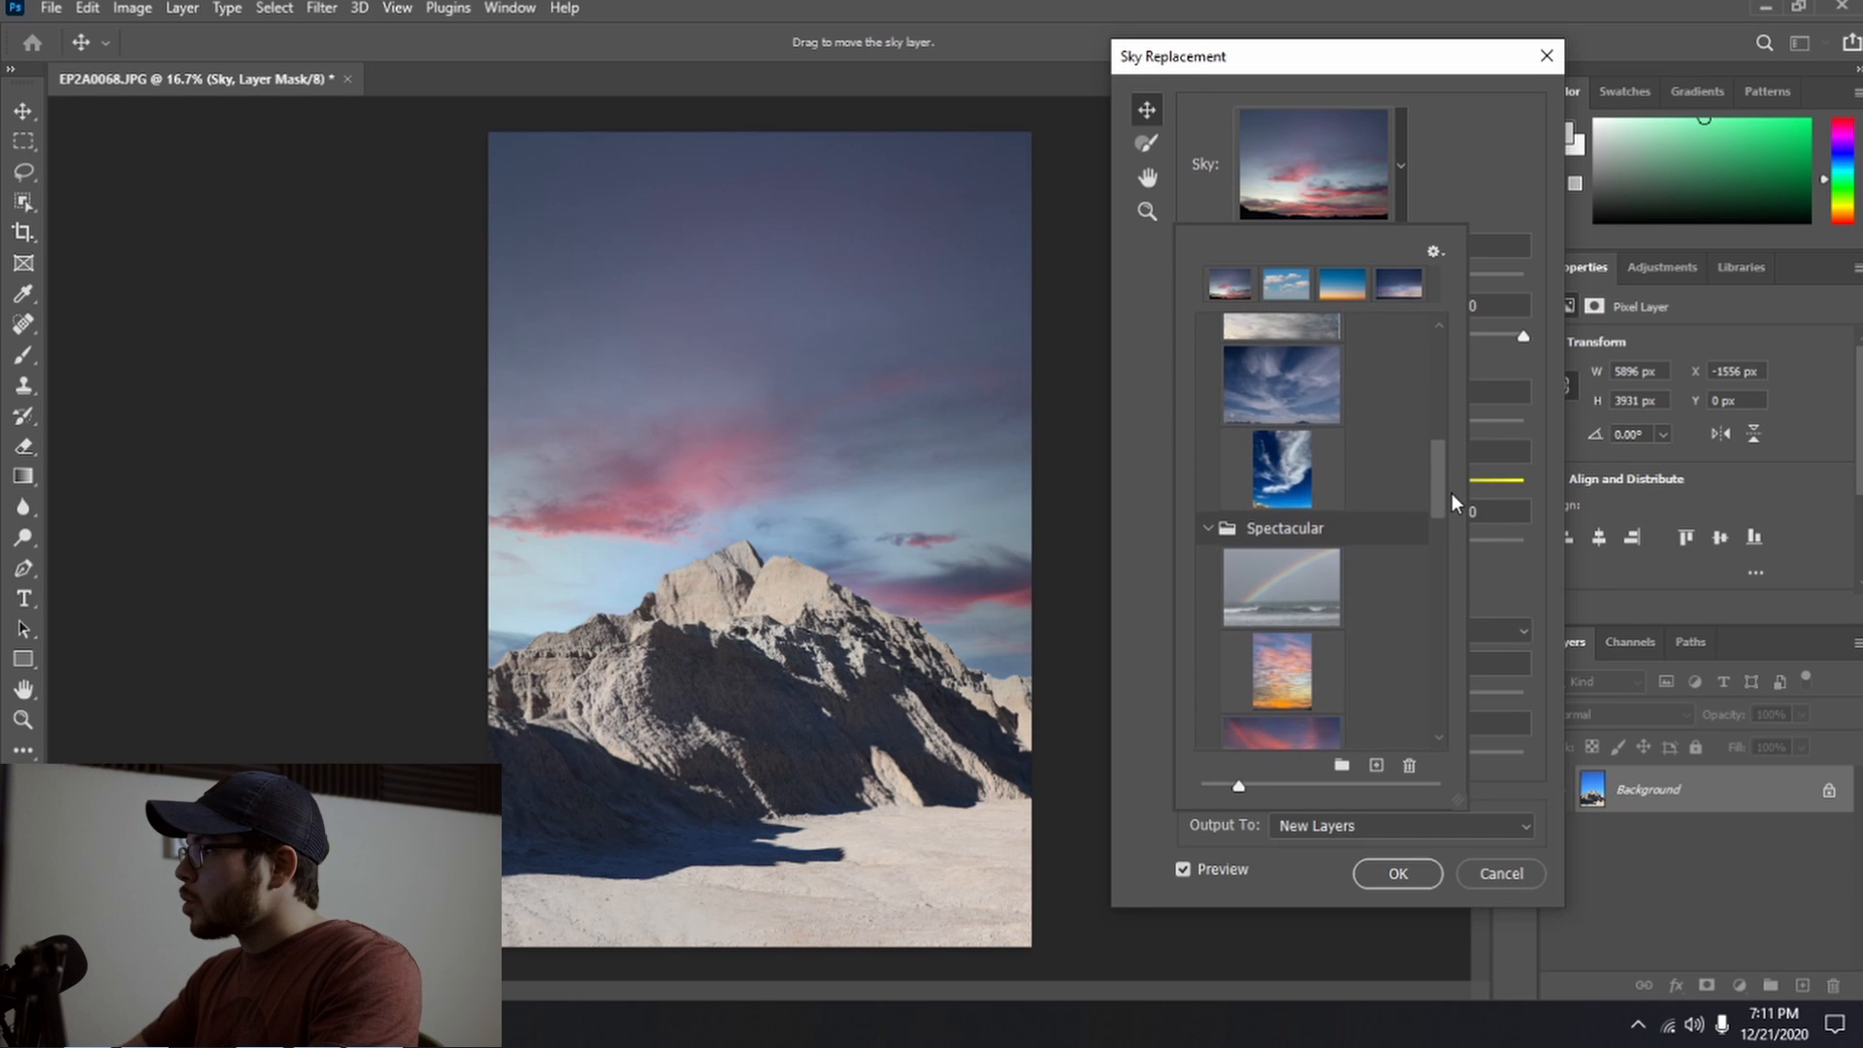
pyautogui.click(1281, 470)
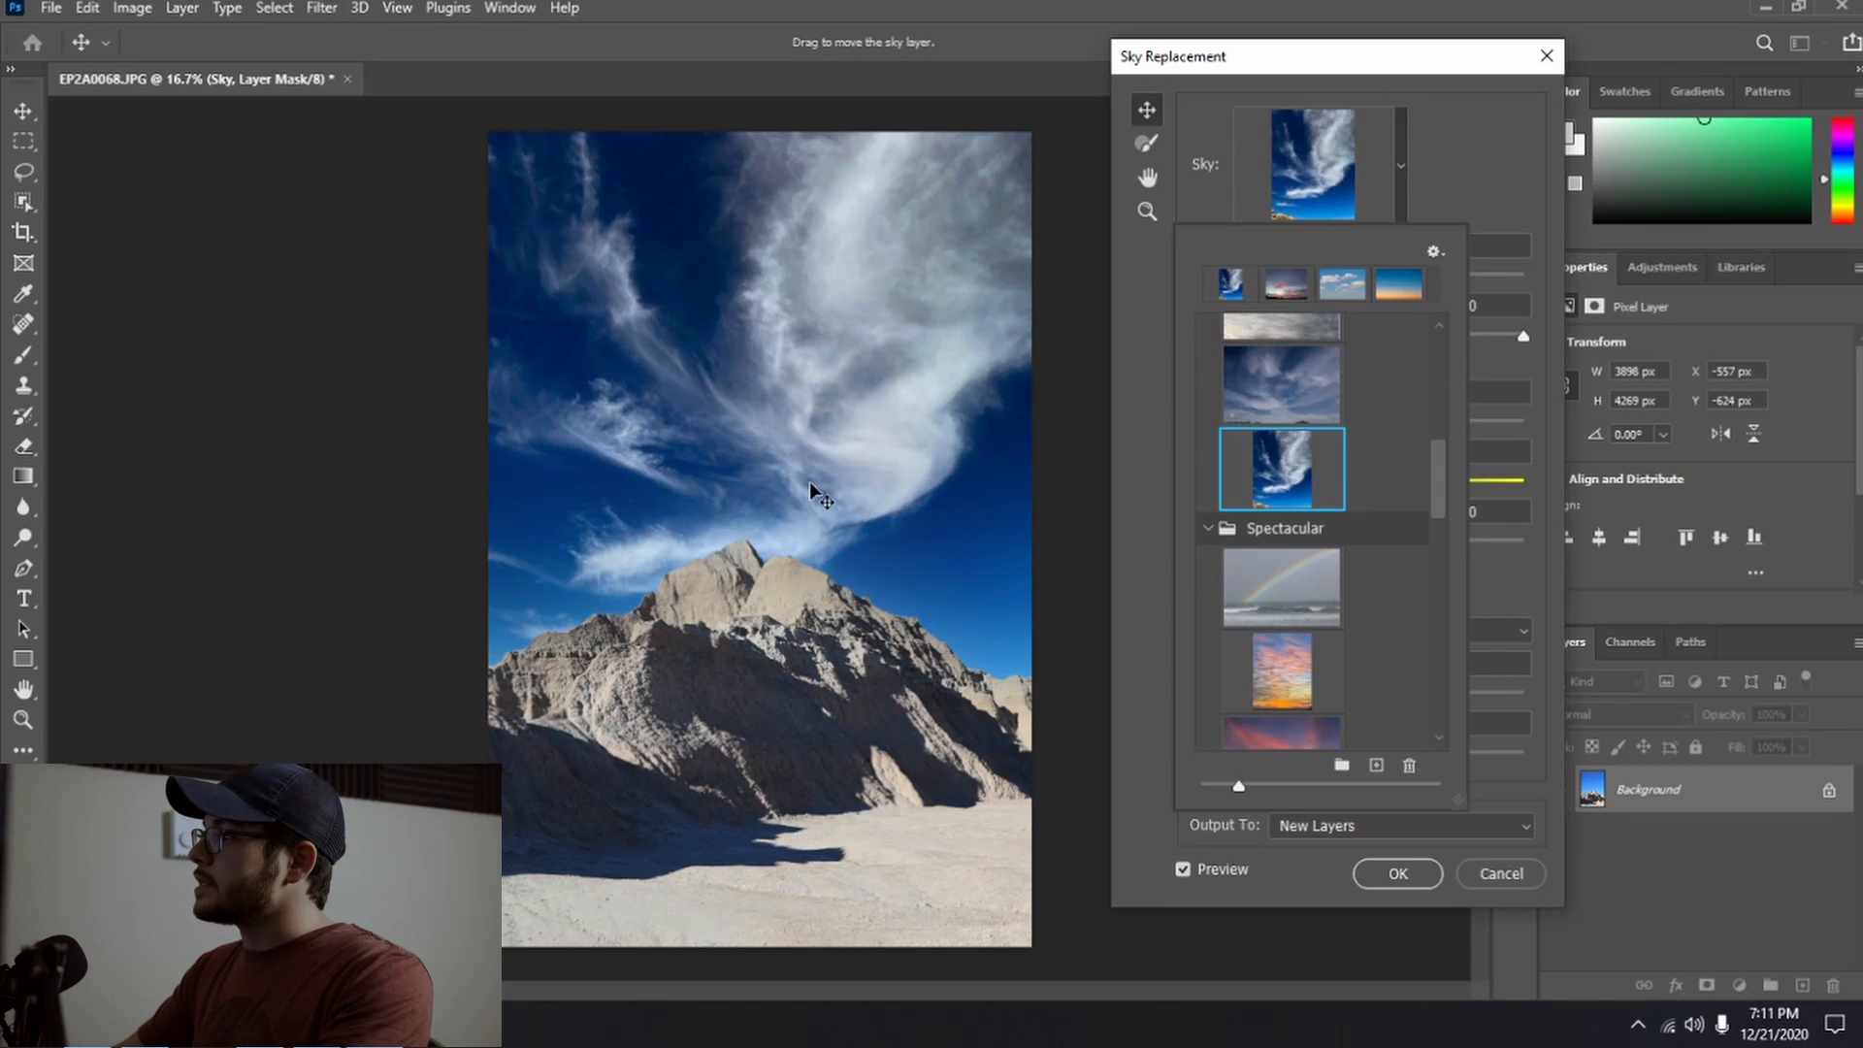
pyautogui.moveTo(815, 486); pyautogui.dragTo(832, 445)
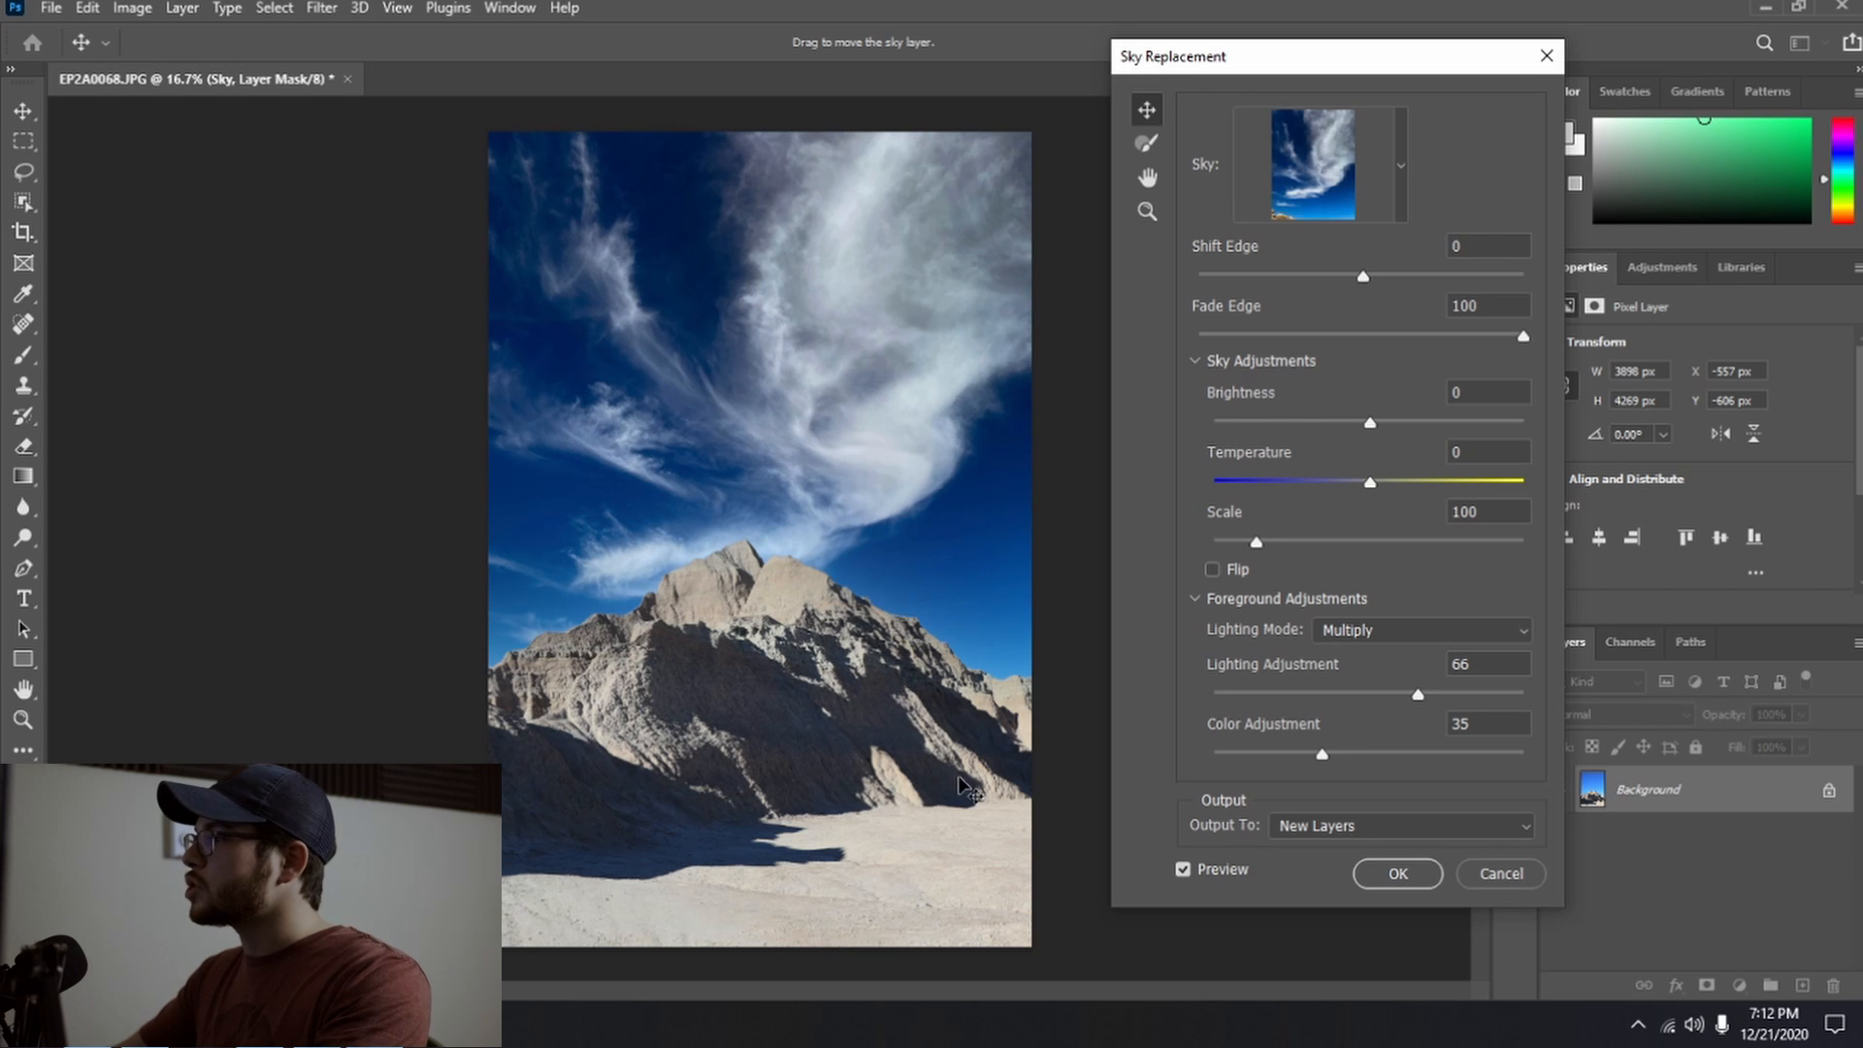
pyautogui.click(1398, 874)
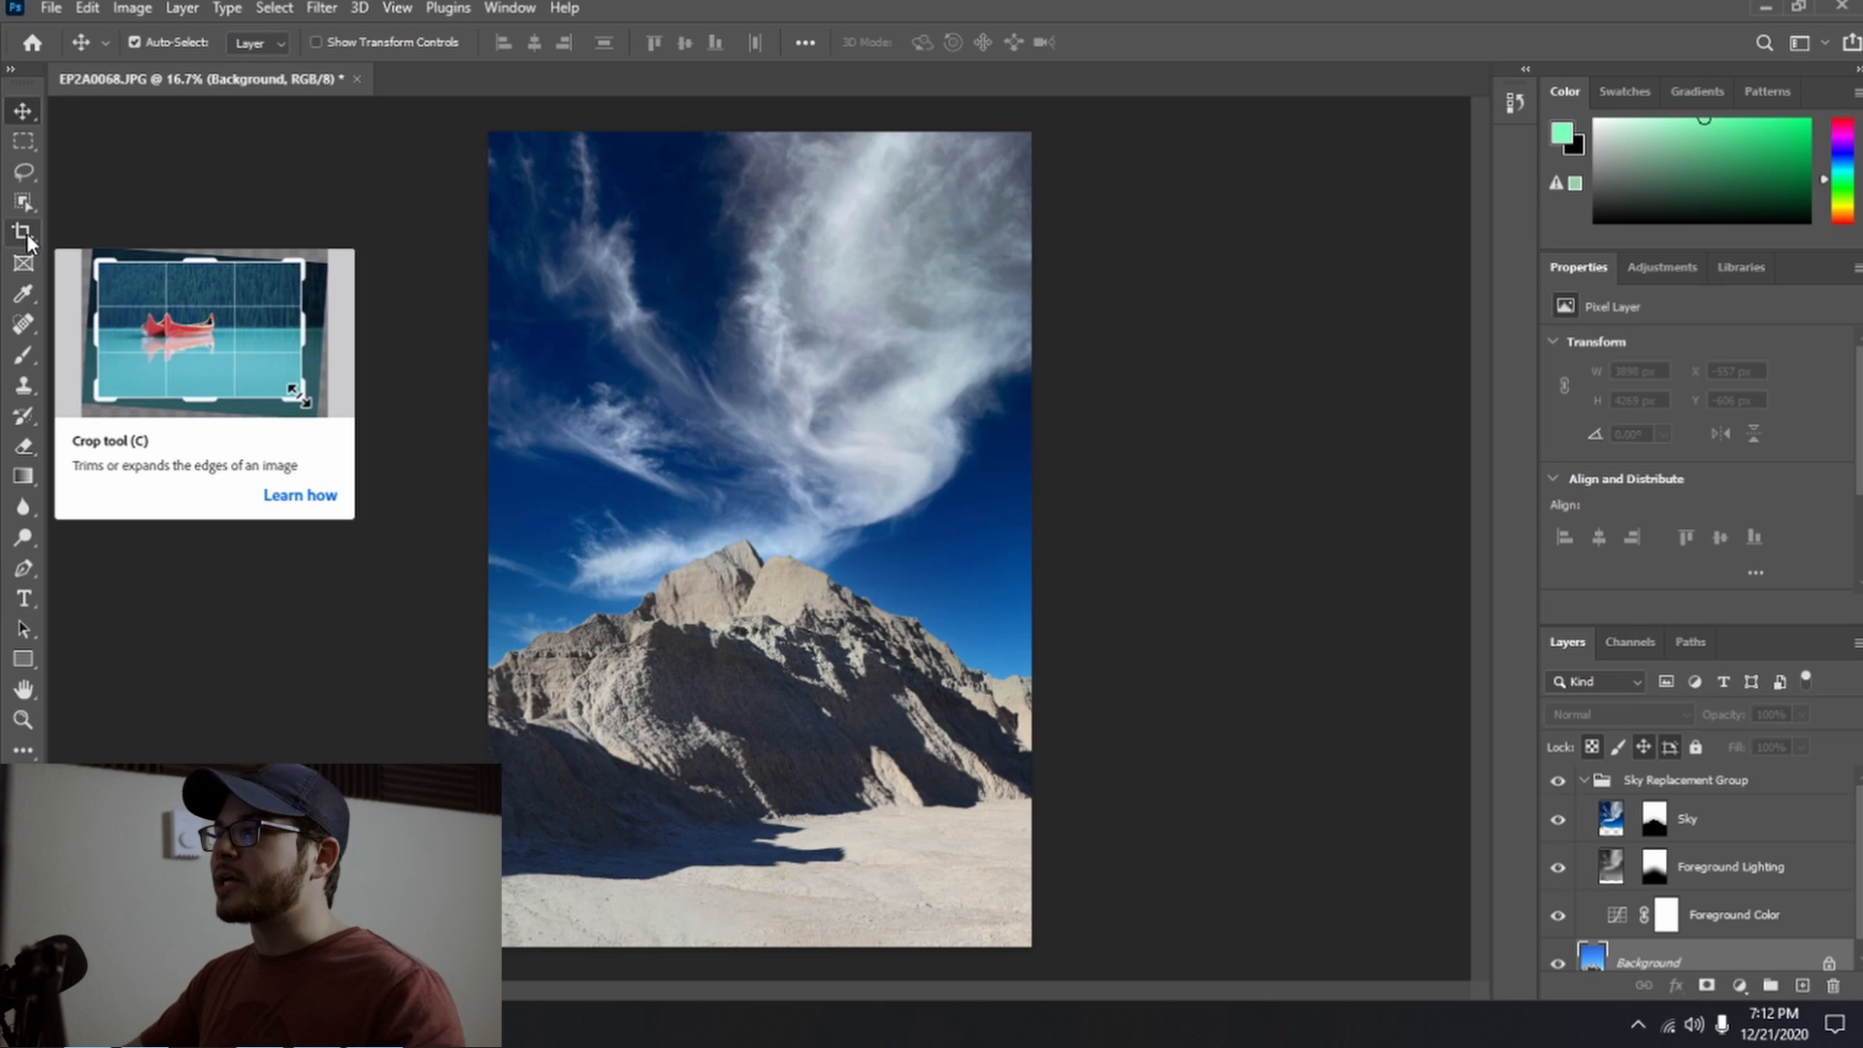
# - Set up the Brush tool with the Brids brush from the Birds group in black and target the Sky layer
pyautogui.click(23, 357)
pyautogui.click(171, 41)
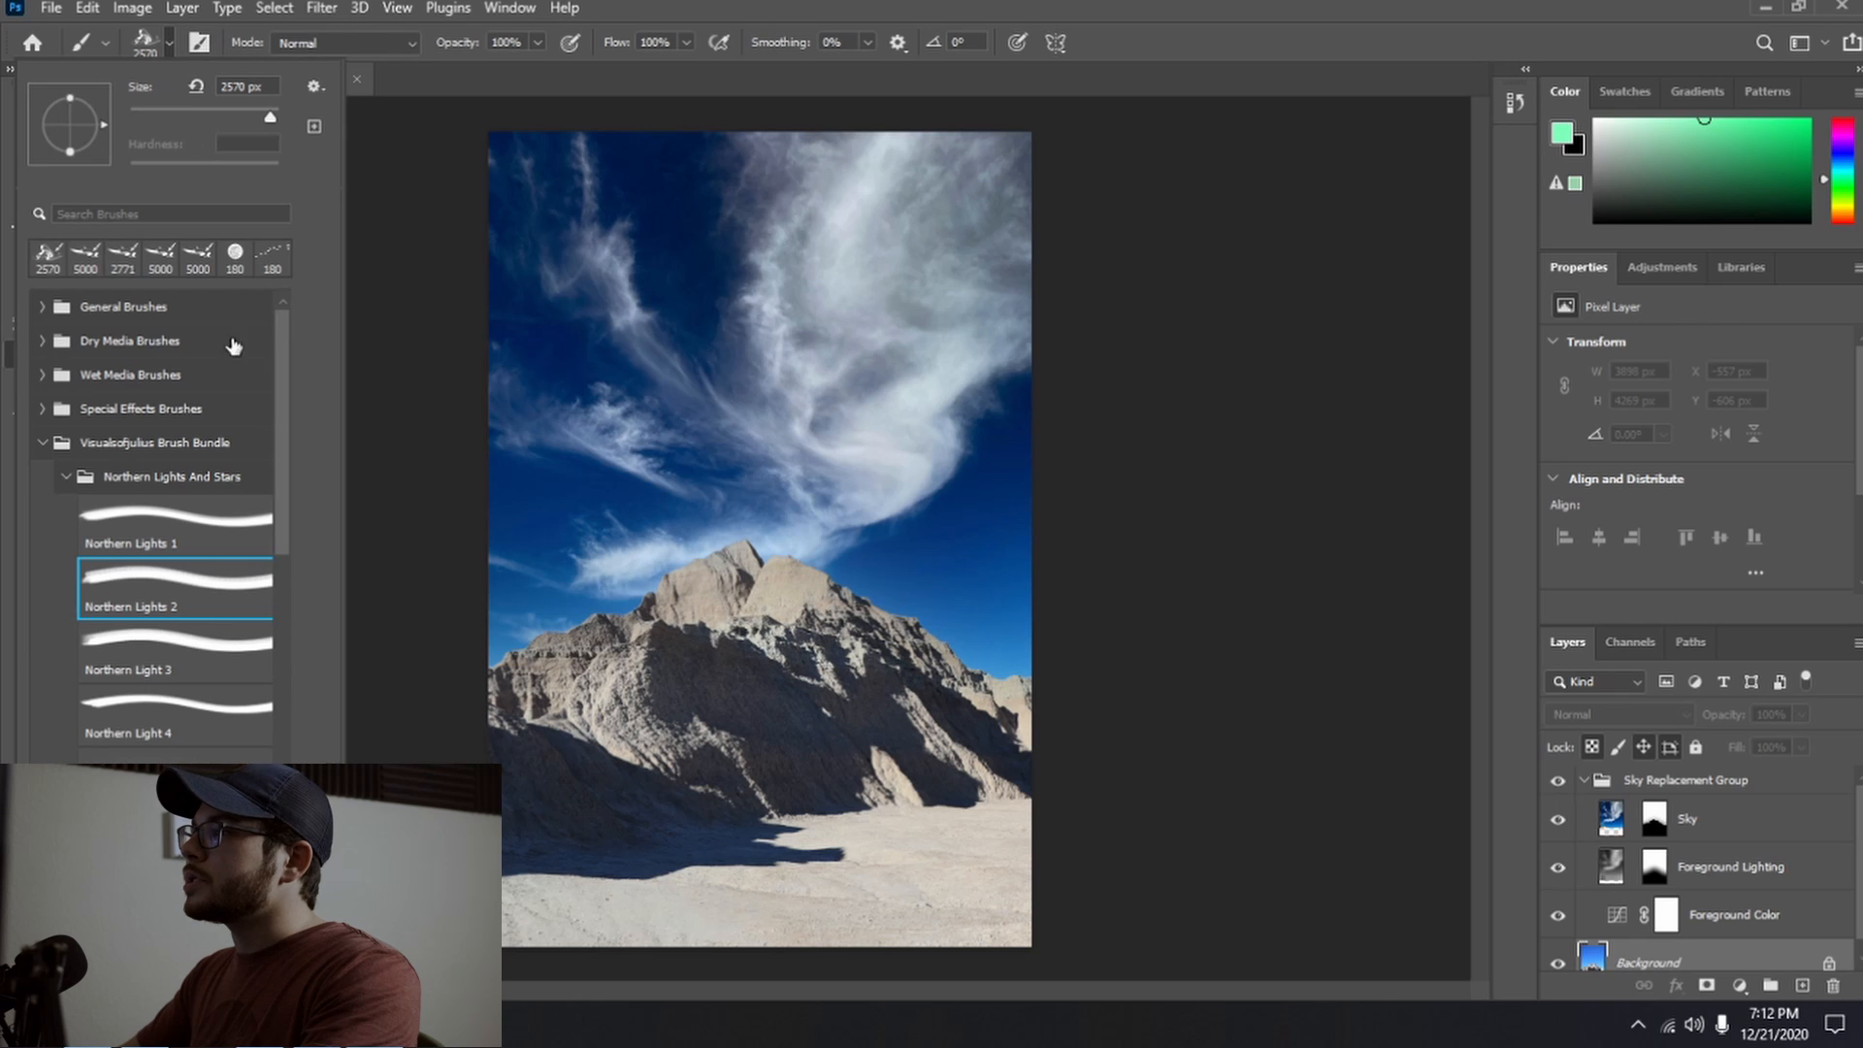
pyautogui.click(43, 443)
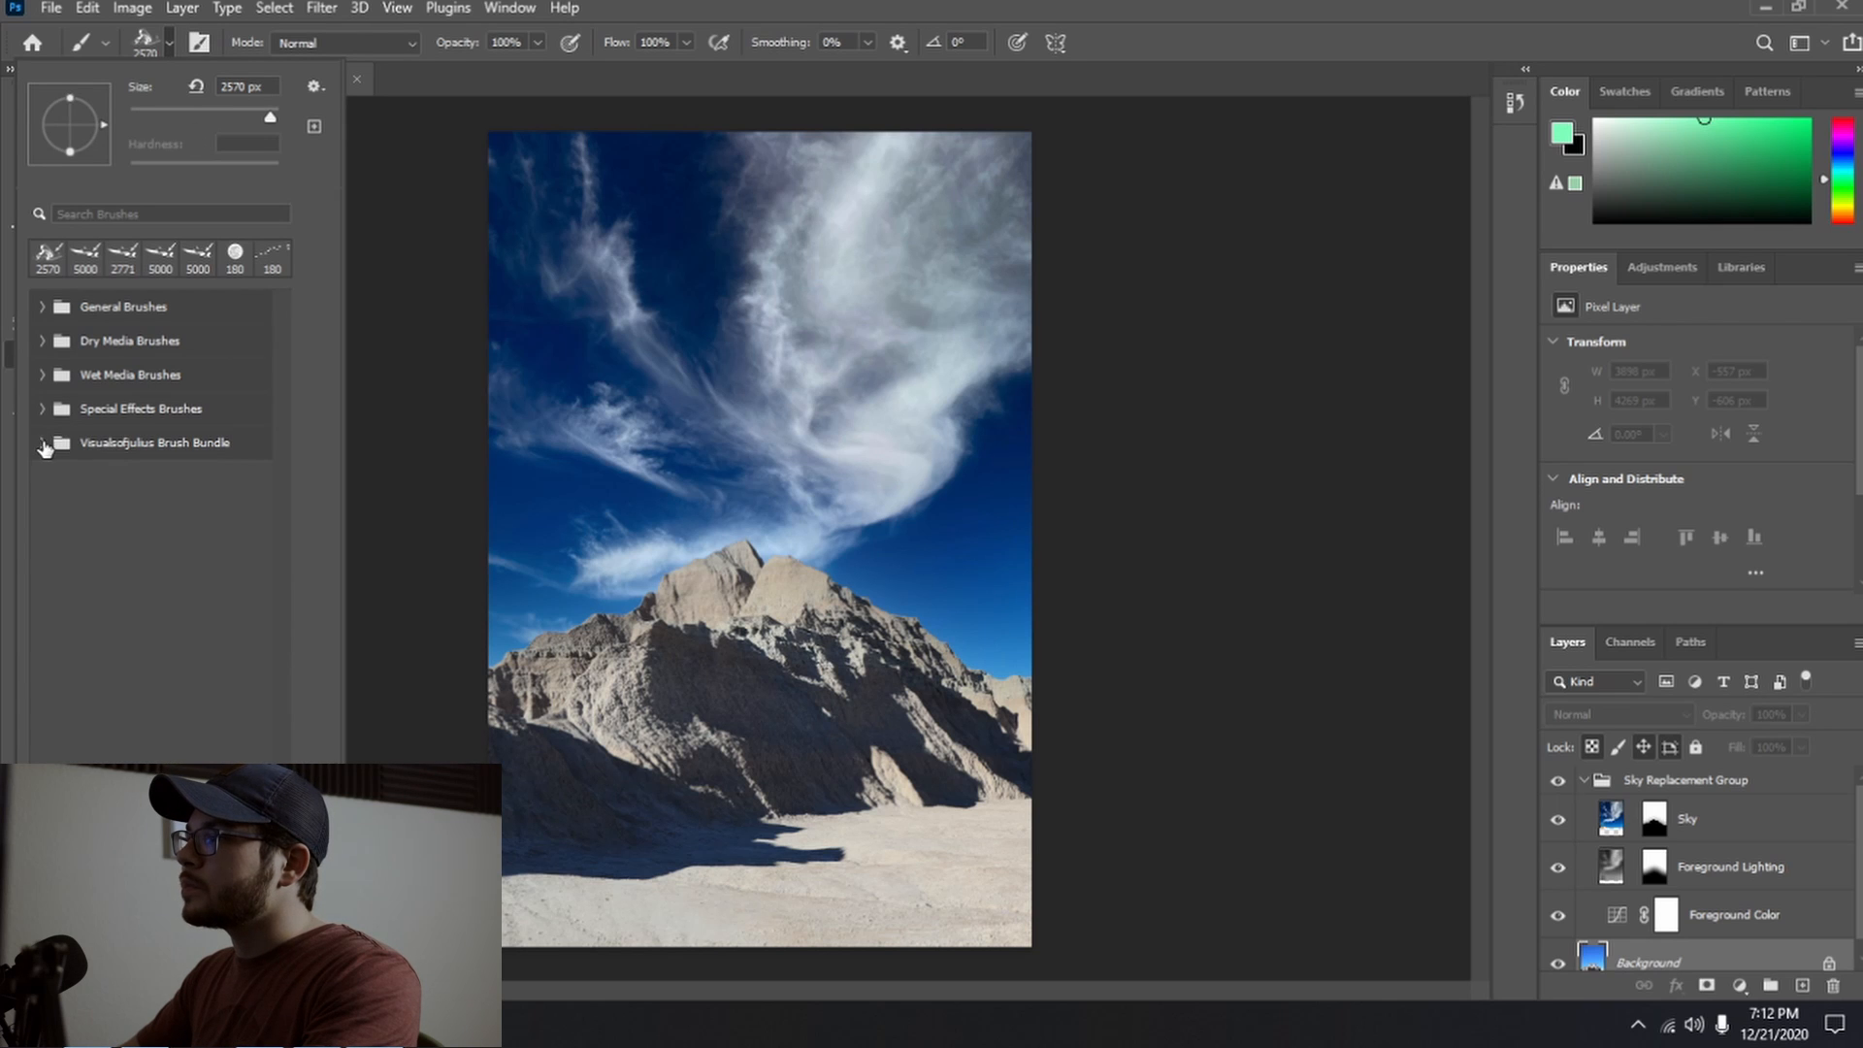
pyautogui.click(44, 444)
pyautogui.moveTo(283, 450); pyautogui.dragTo(278, 661)
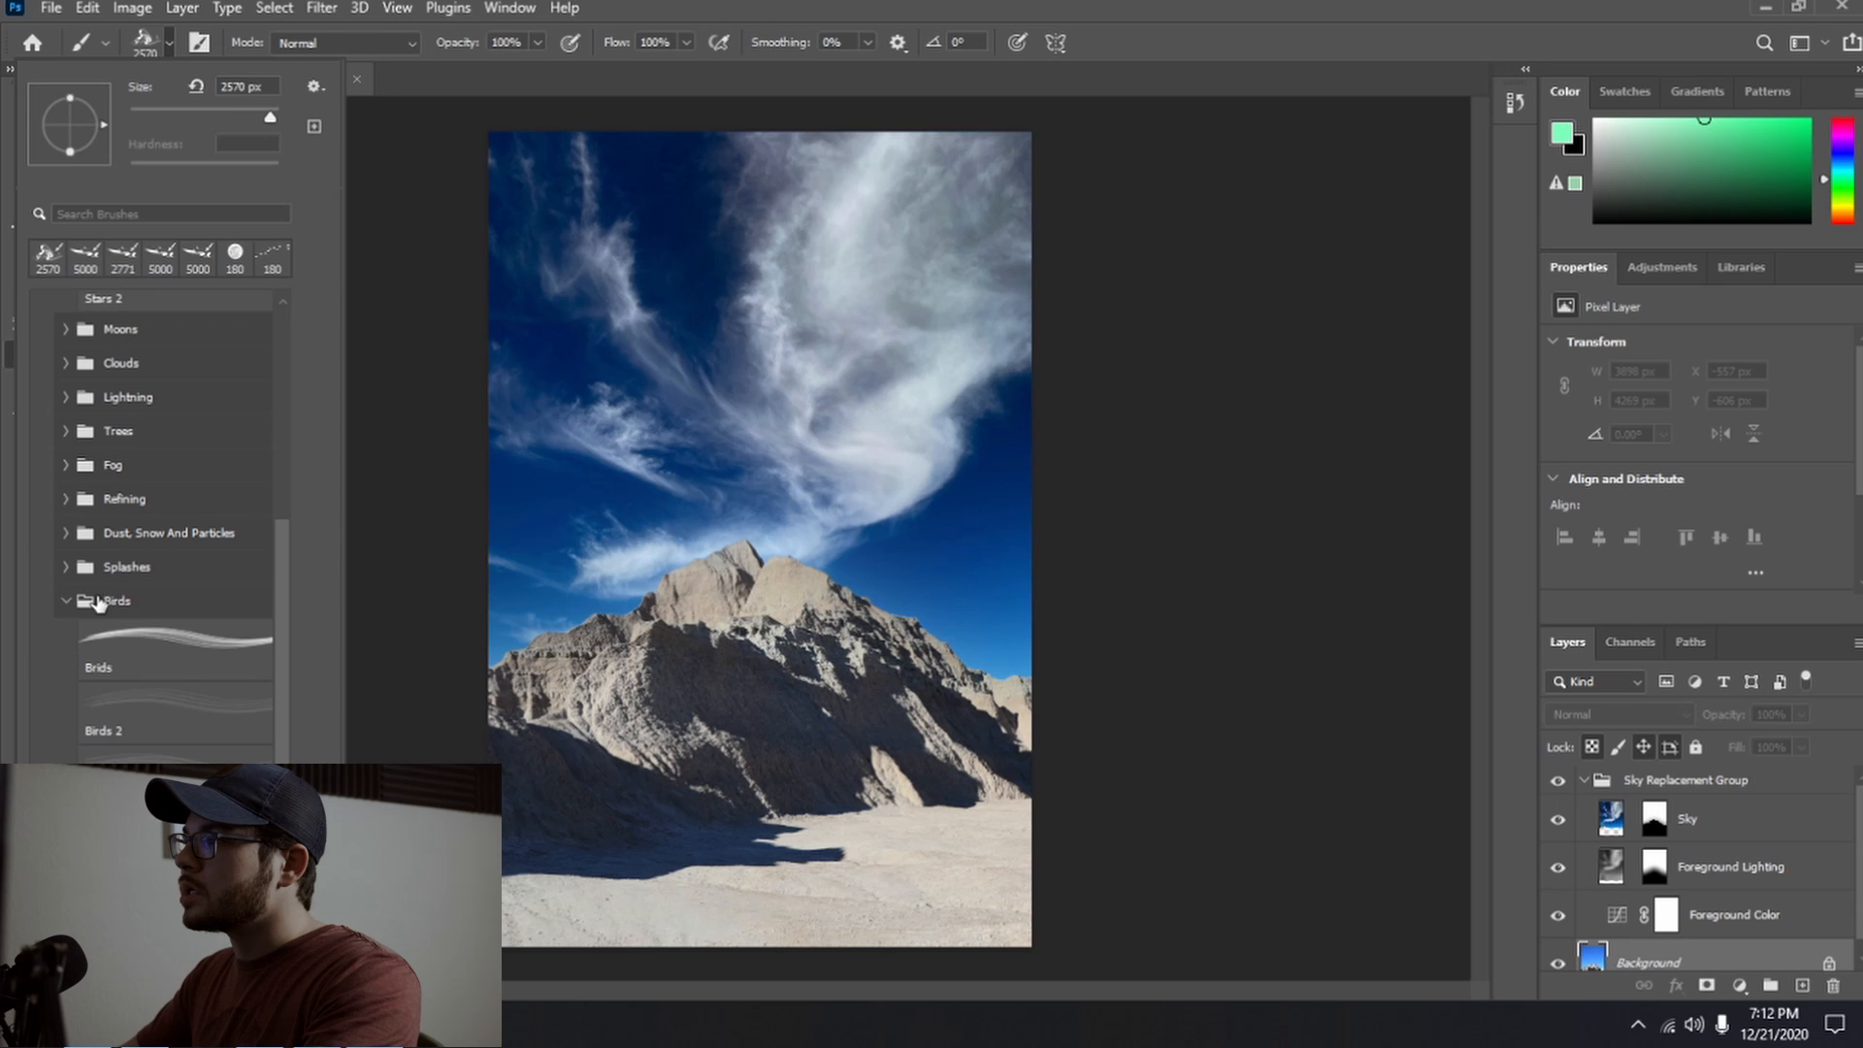
pyautogui.click(177, 654)
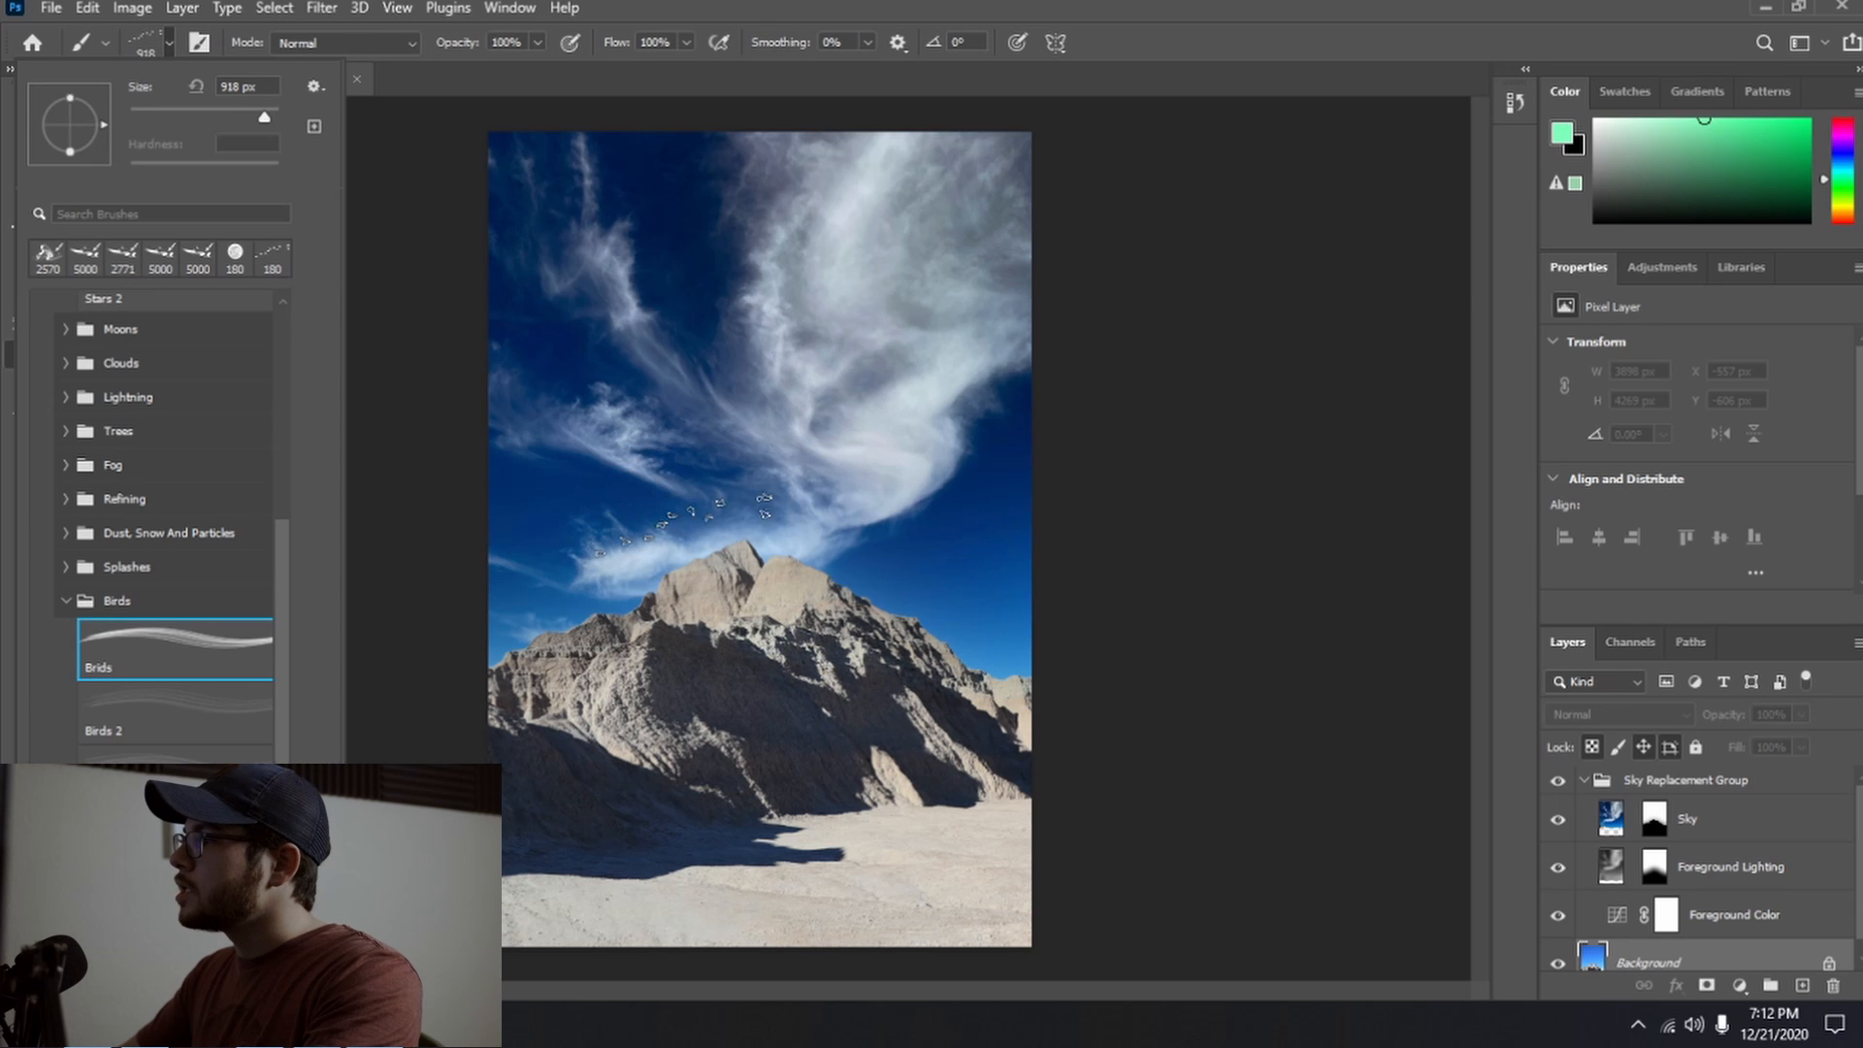
pyautogui.moveTo(1648, 190); pyautogui.dragTo(1593, 225)
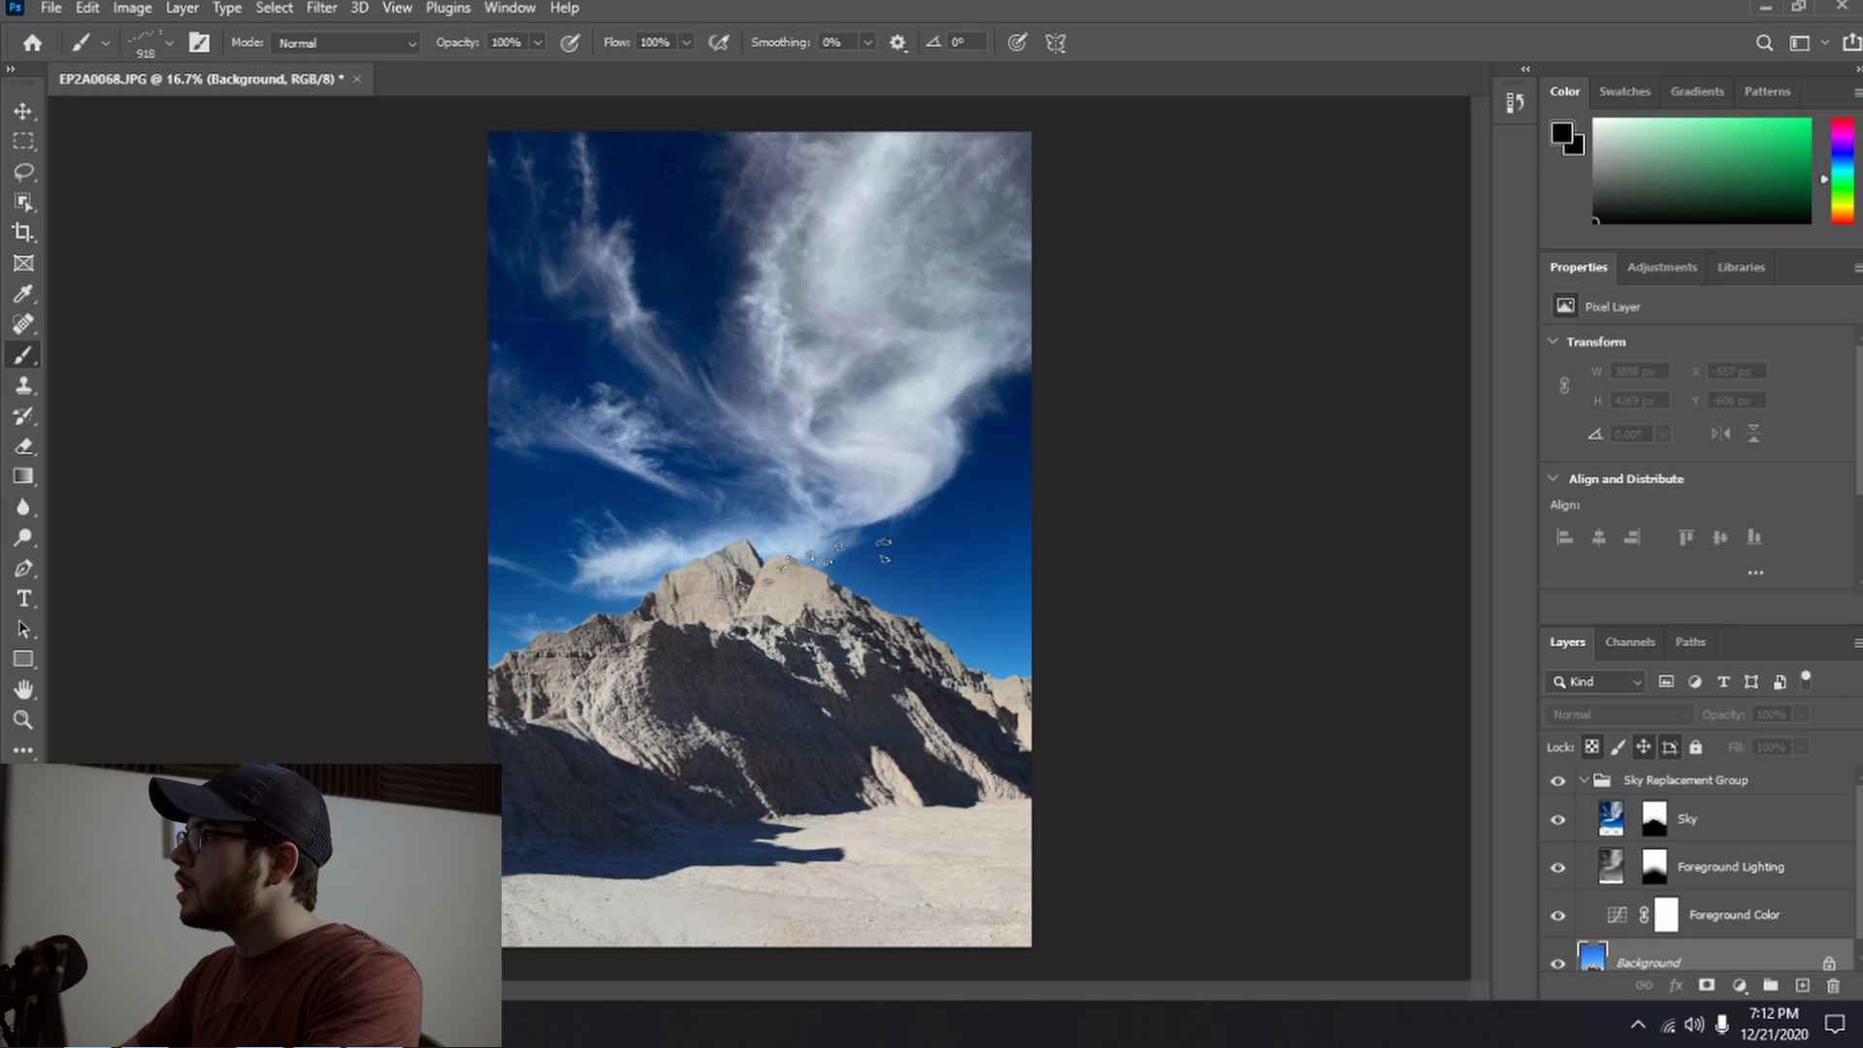
pyautogui.click(1700, 820)
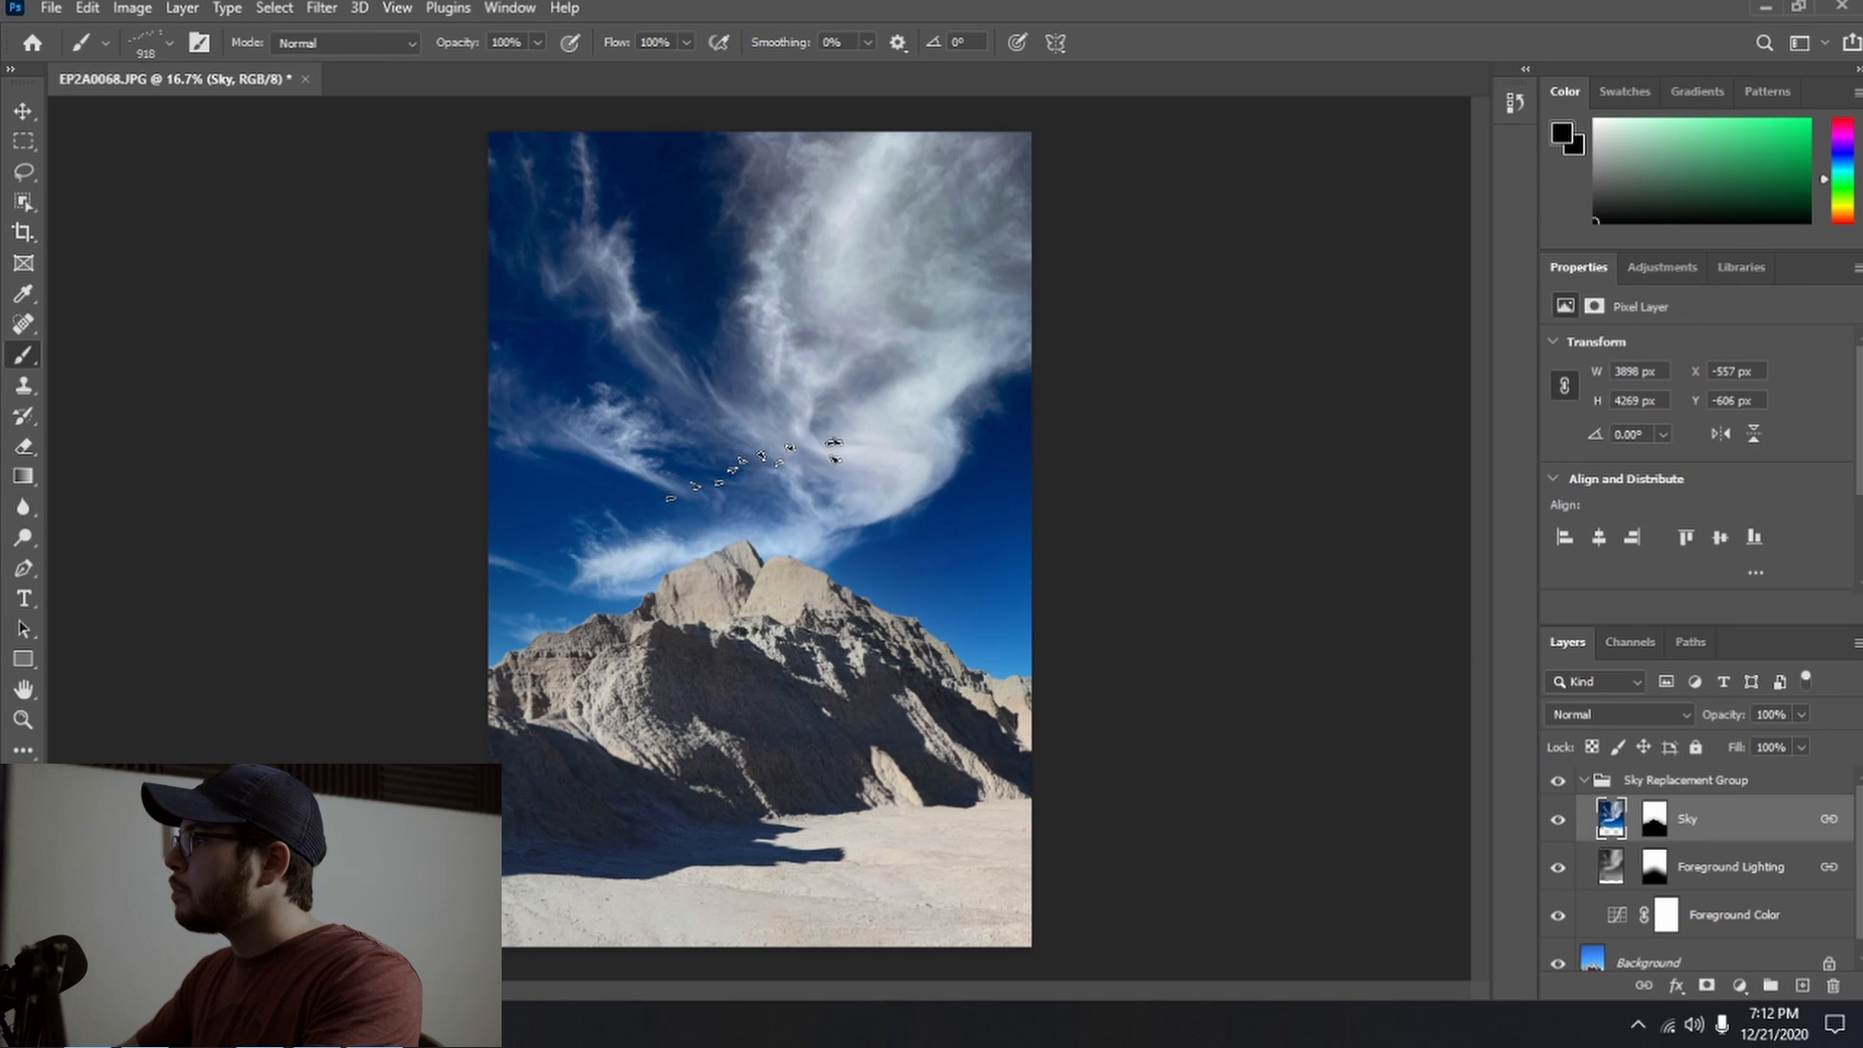
# - Try stamping the flock of black birds over the clouds above the mountain peak
pyautogui.click(755, 470)
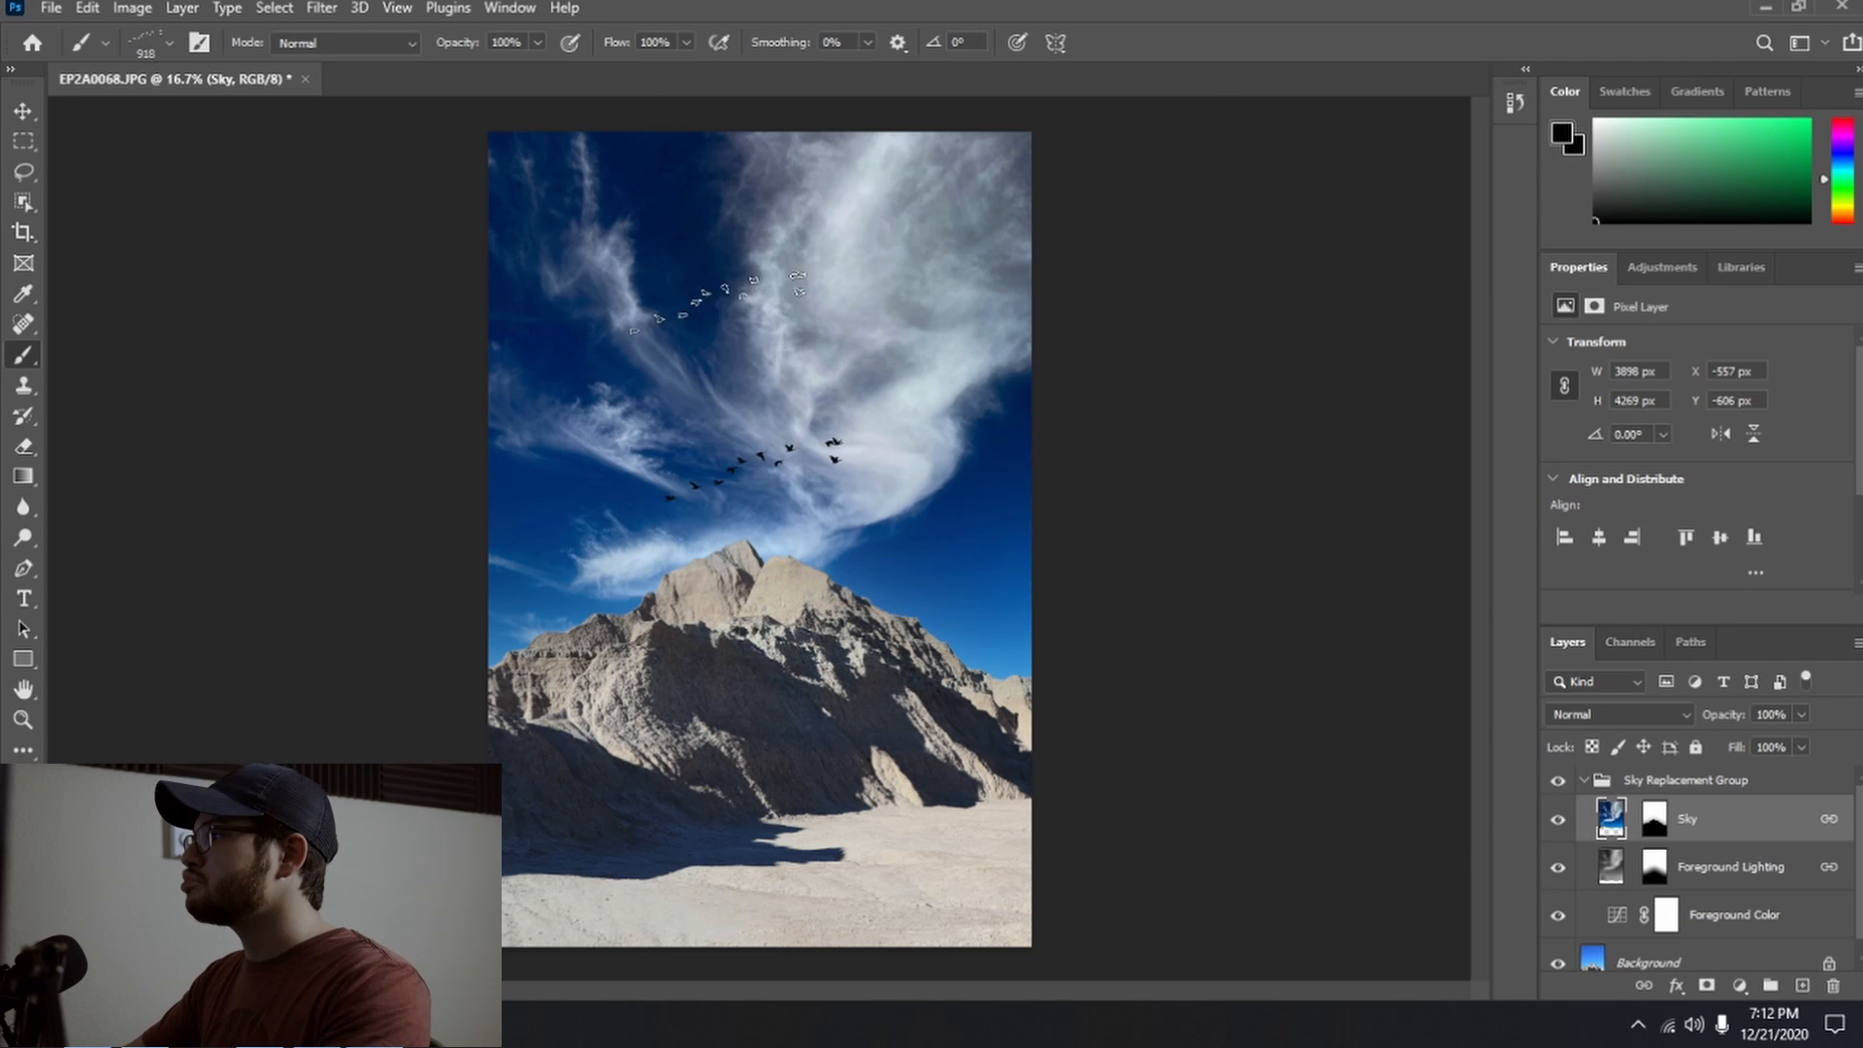
pyautogui.hotkey('ctrl', 'z')
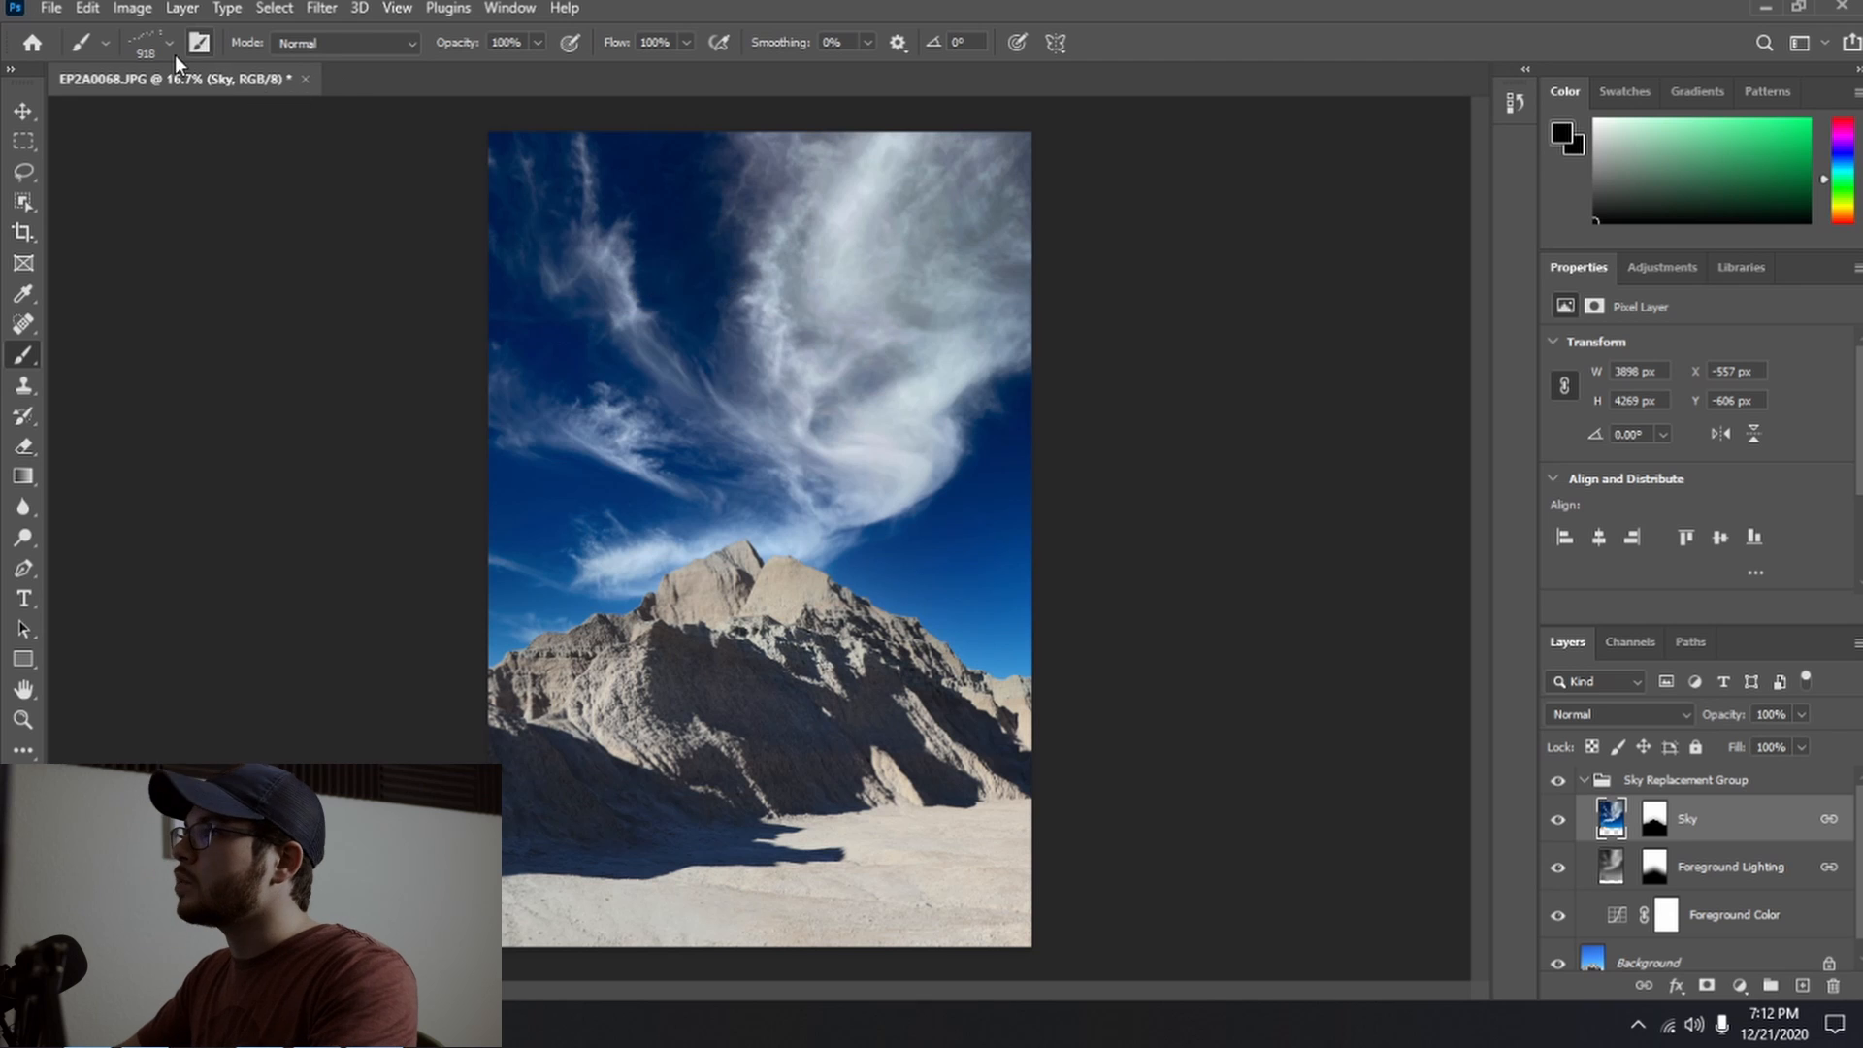
# - Reduce the bird brush size to 448 px
pyautogui.click(171, 49)
pyautogui.click(258, 118)
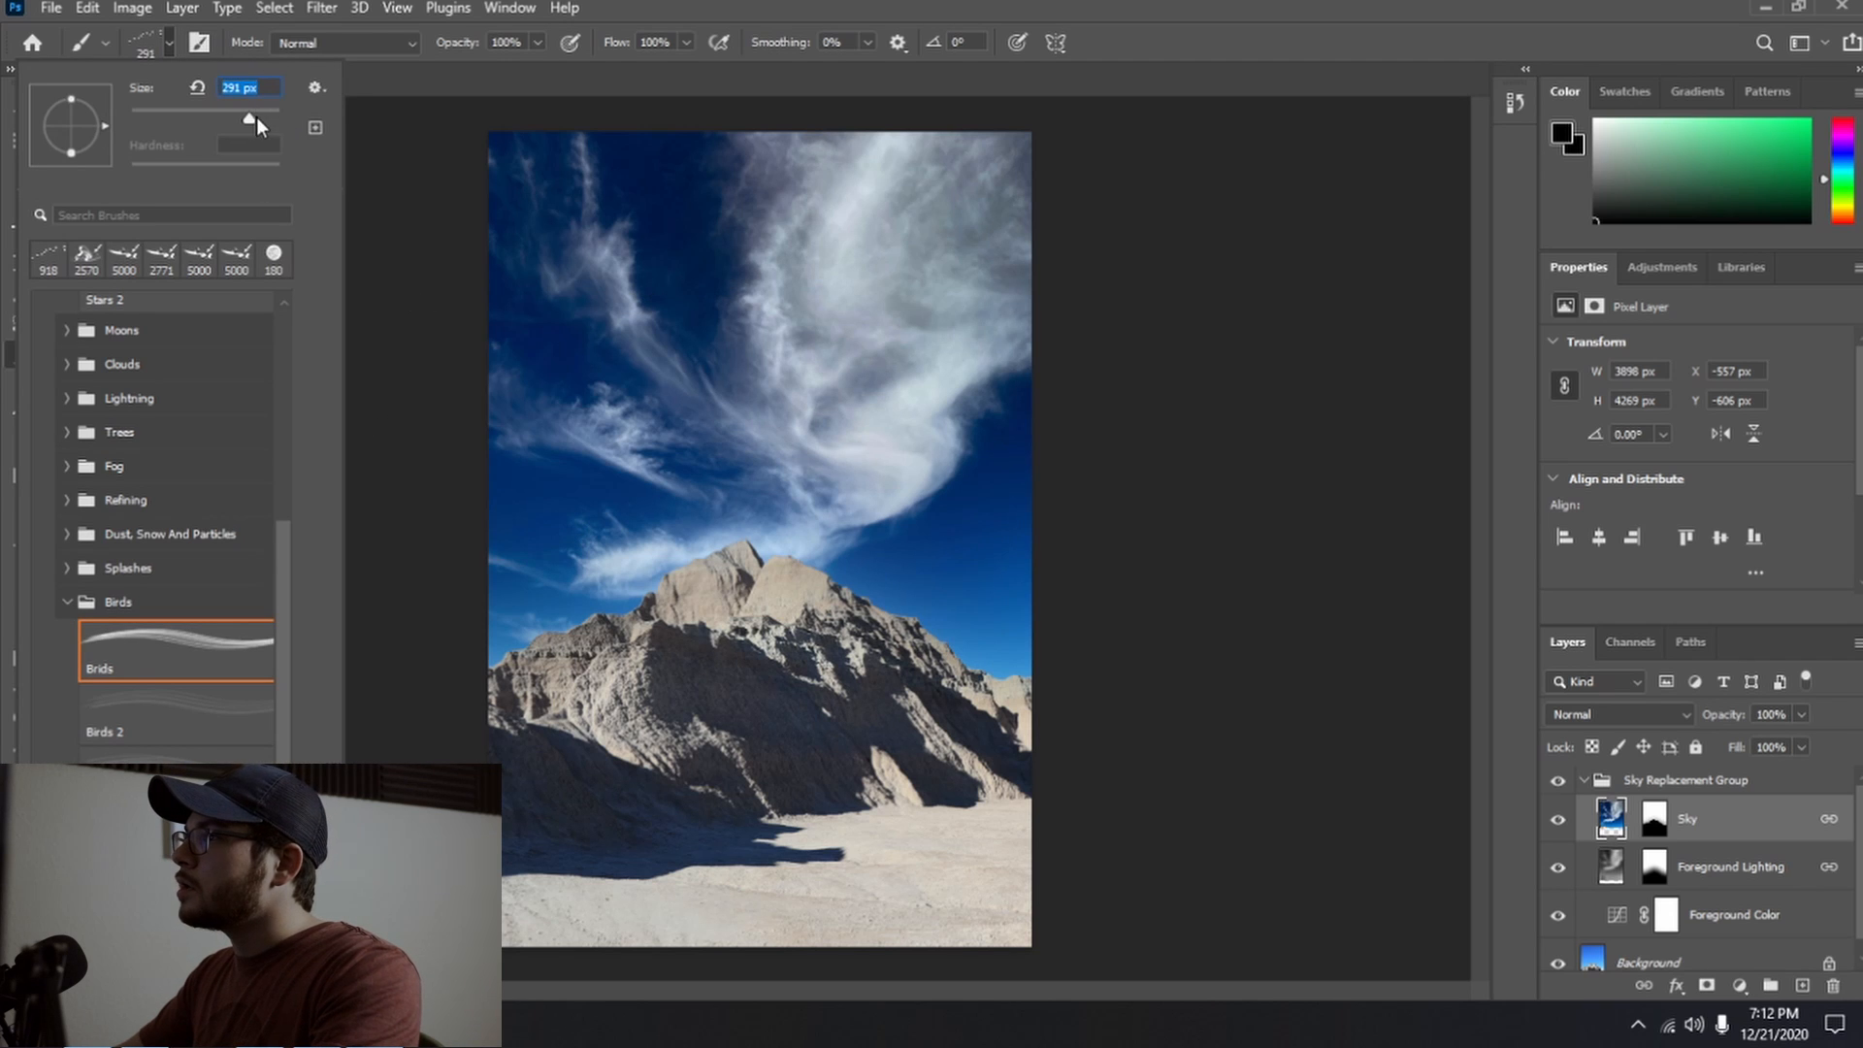
pyautogui.moveTo(256, 118); pyautogui.dragTo(258, 118)
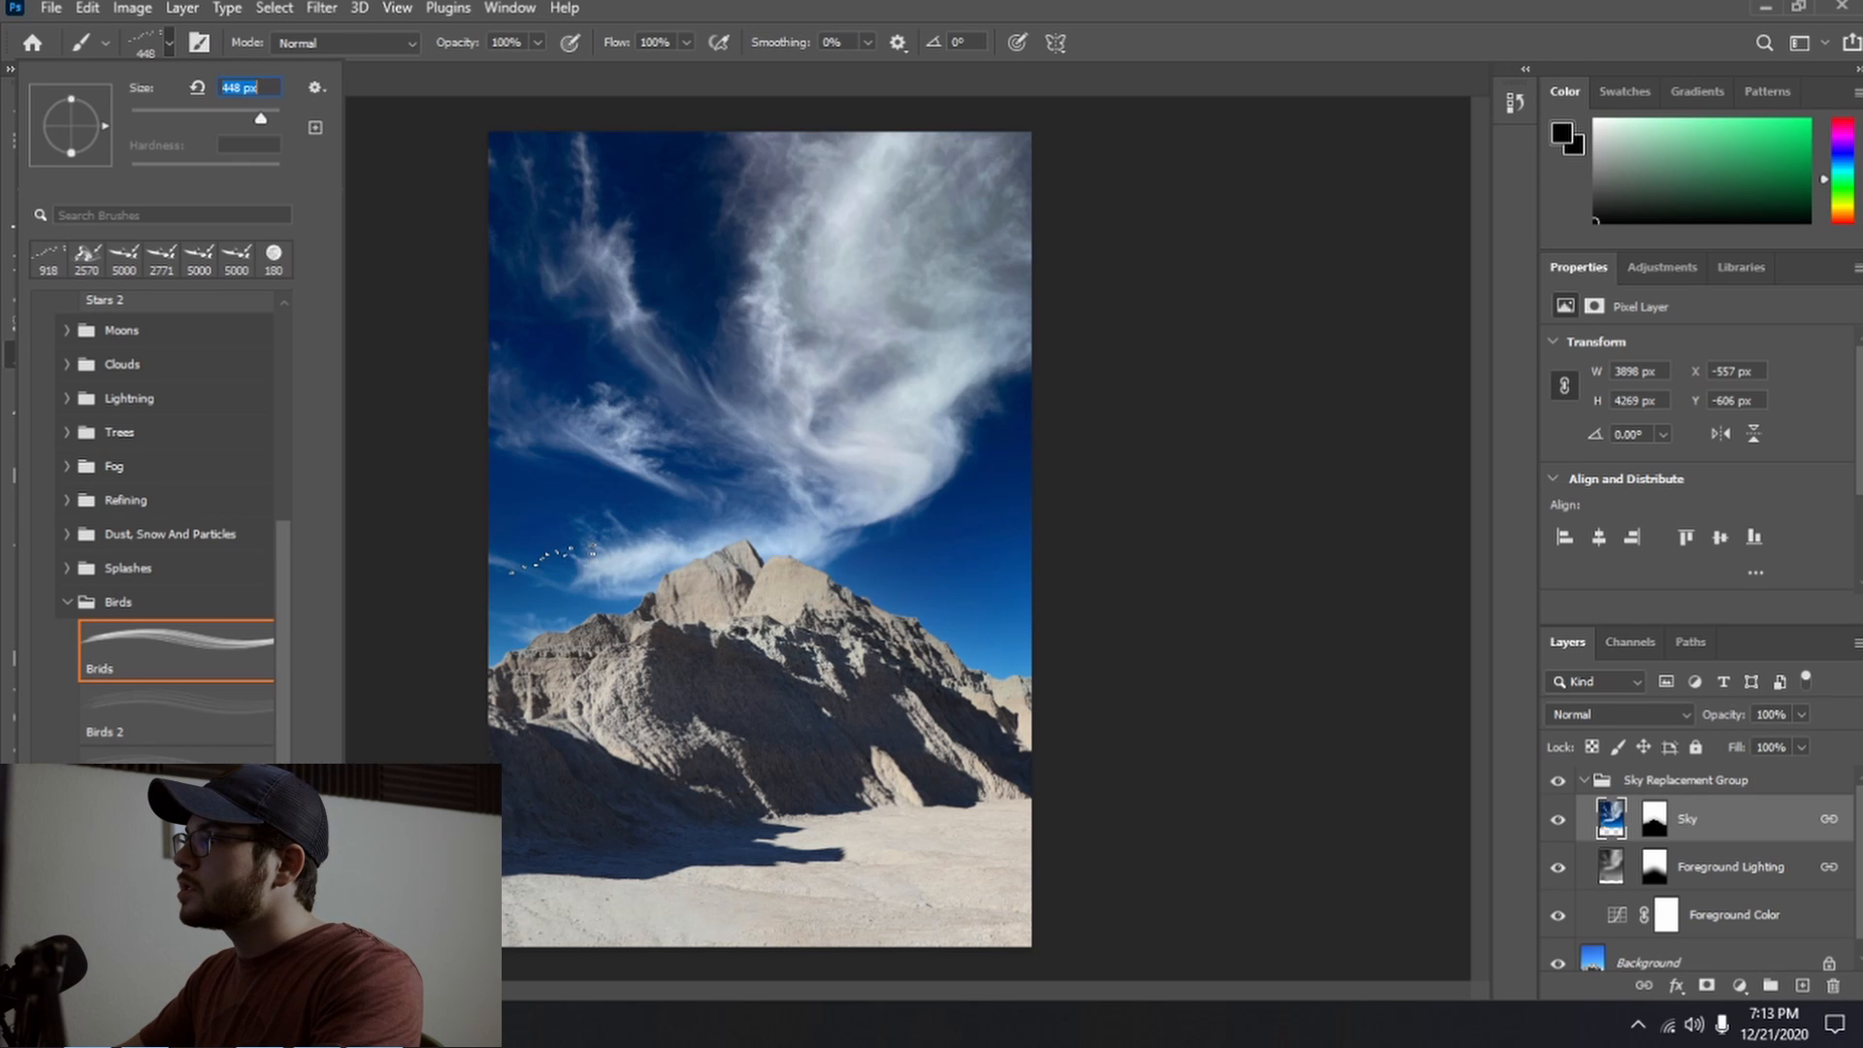
pyautogui.press('Return')
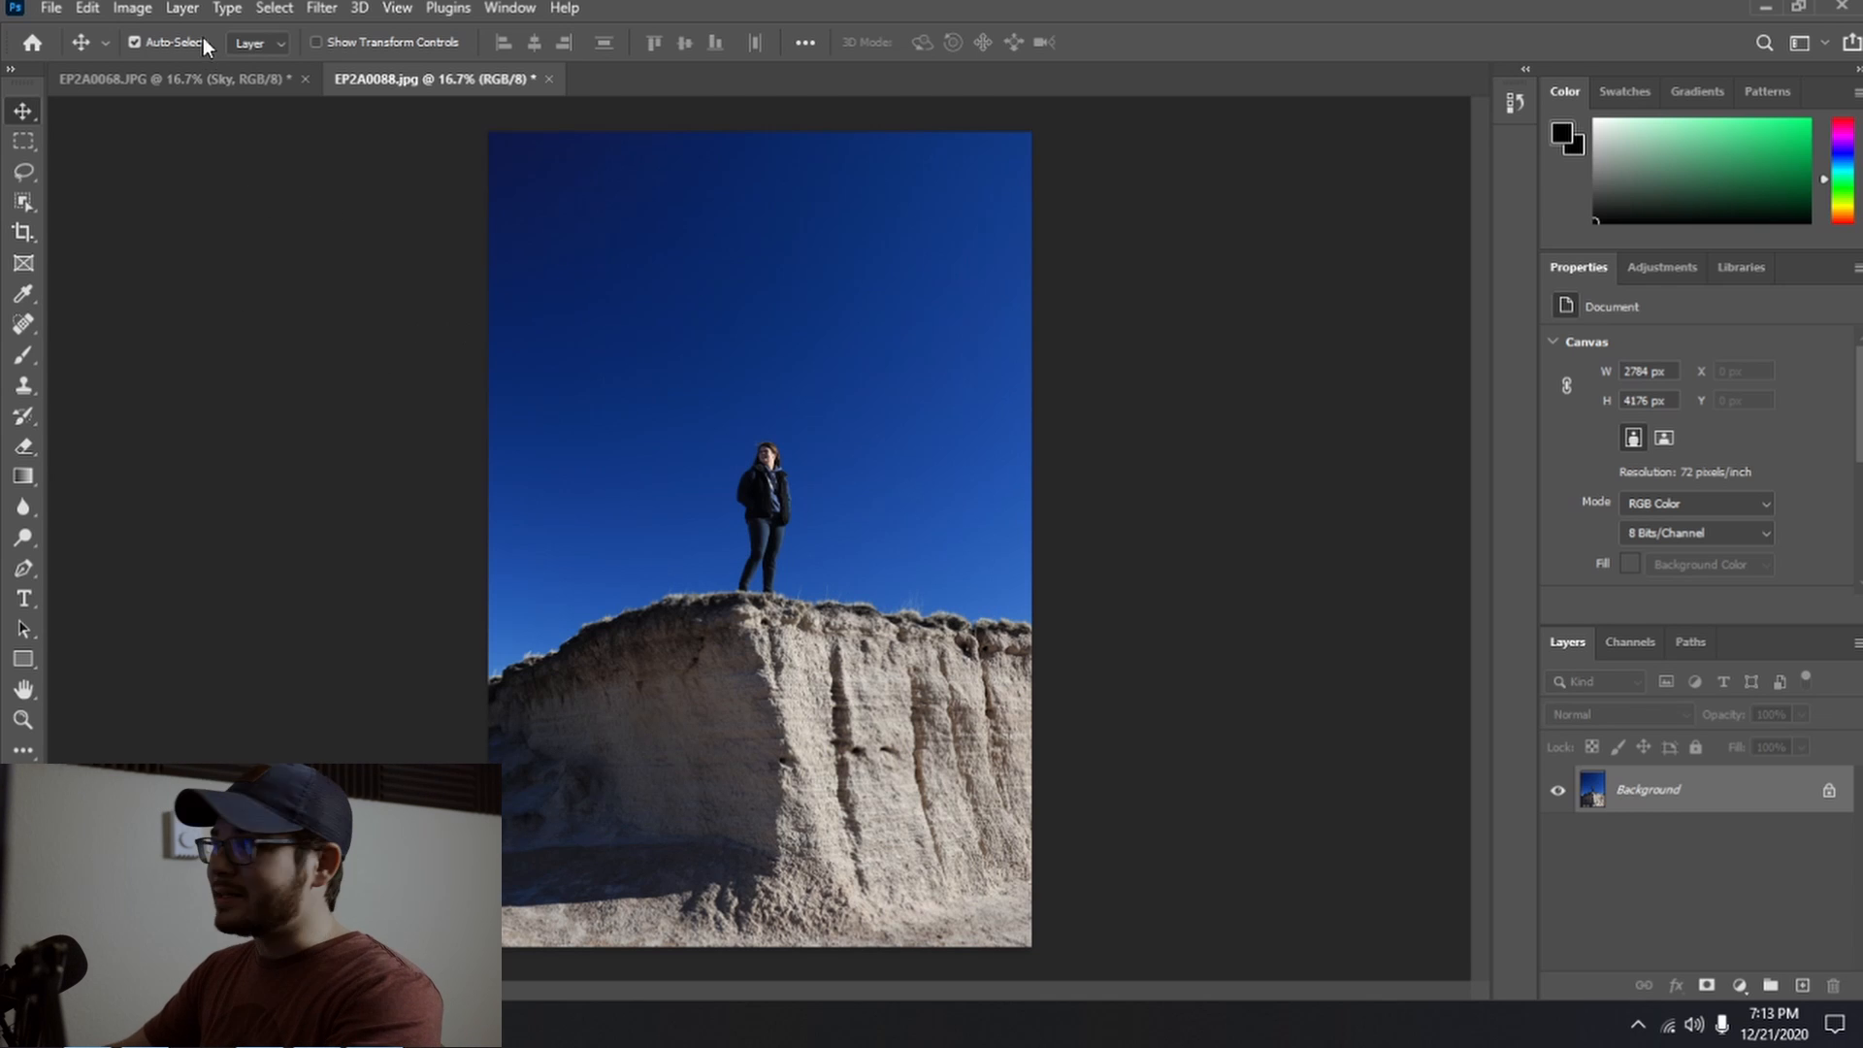
# - Replace the sky in EP2A0088 with the wispy purple-blue cloud sky just above the Spectacular group and adjust its position
pyautogui.click(134, 16)
pyautogui.moveTo(87, 10)
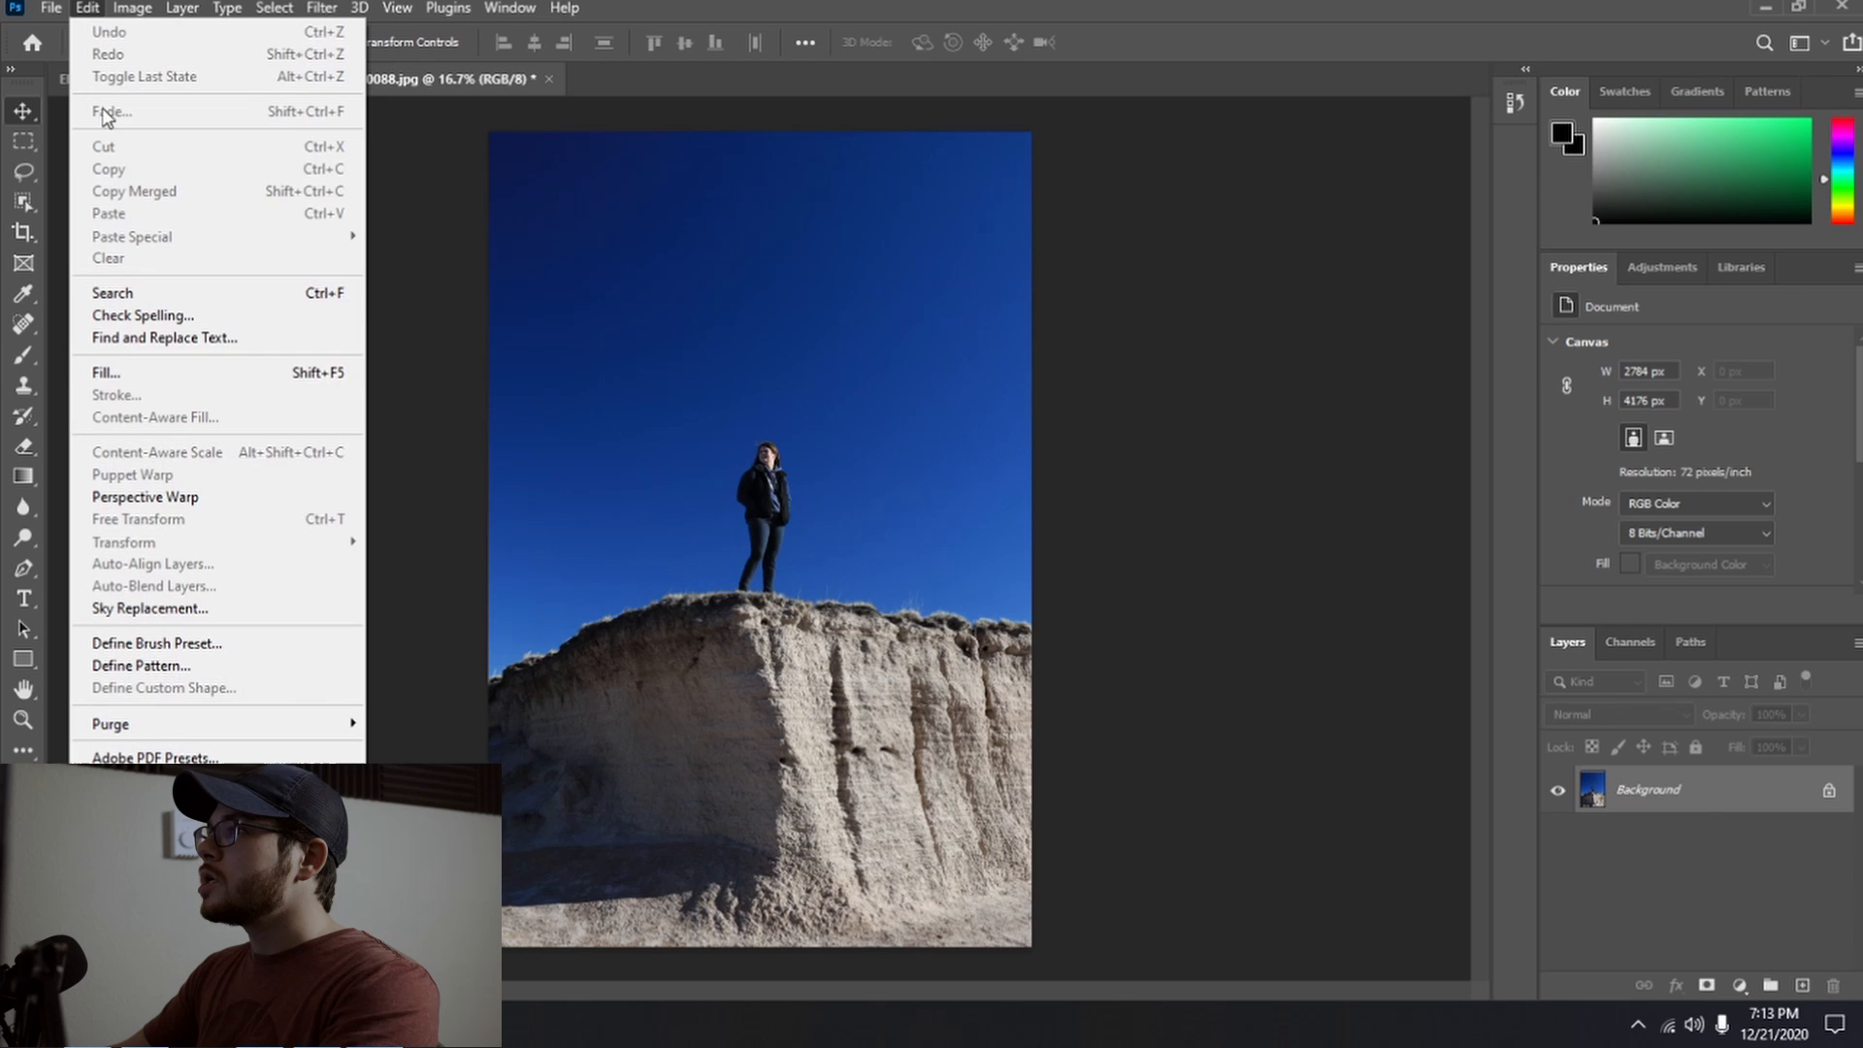
pyautogui.click(142, 605)
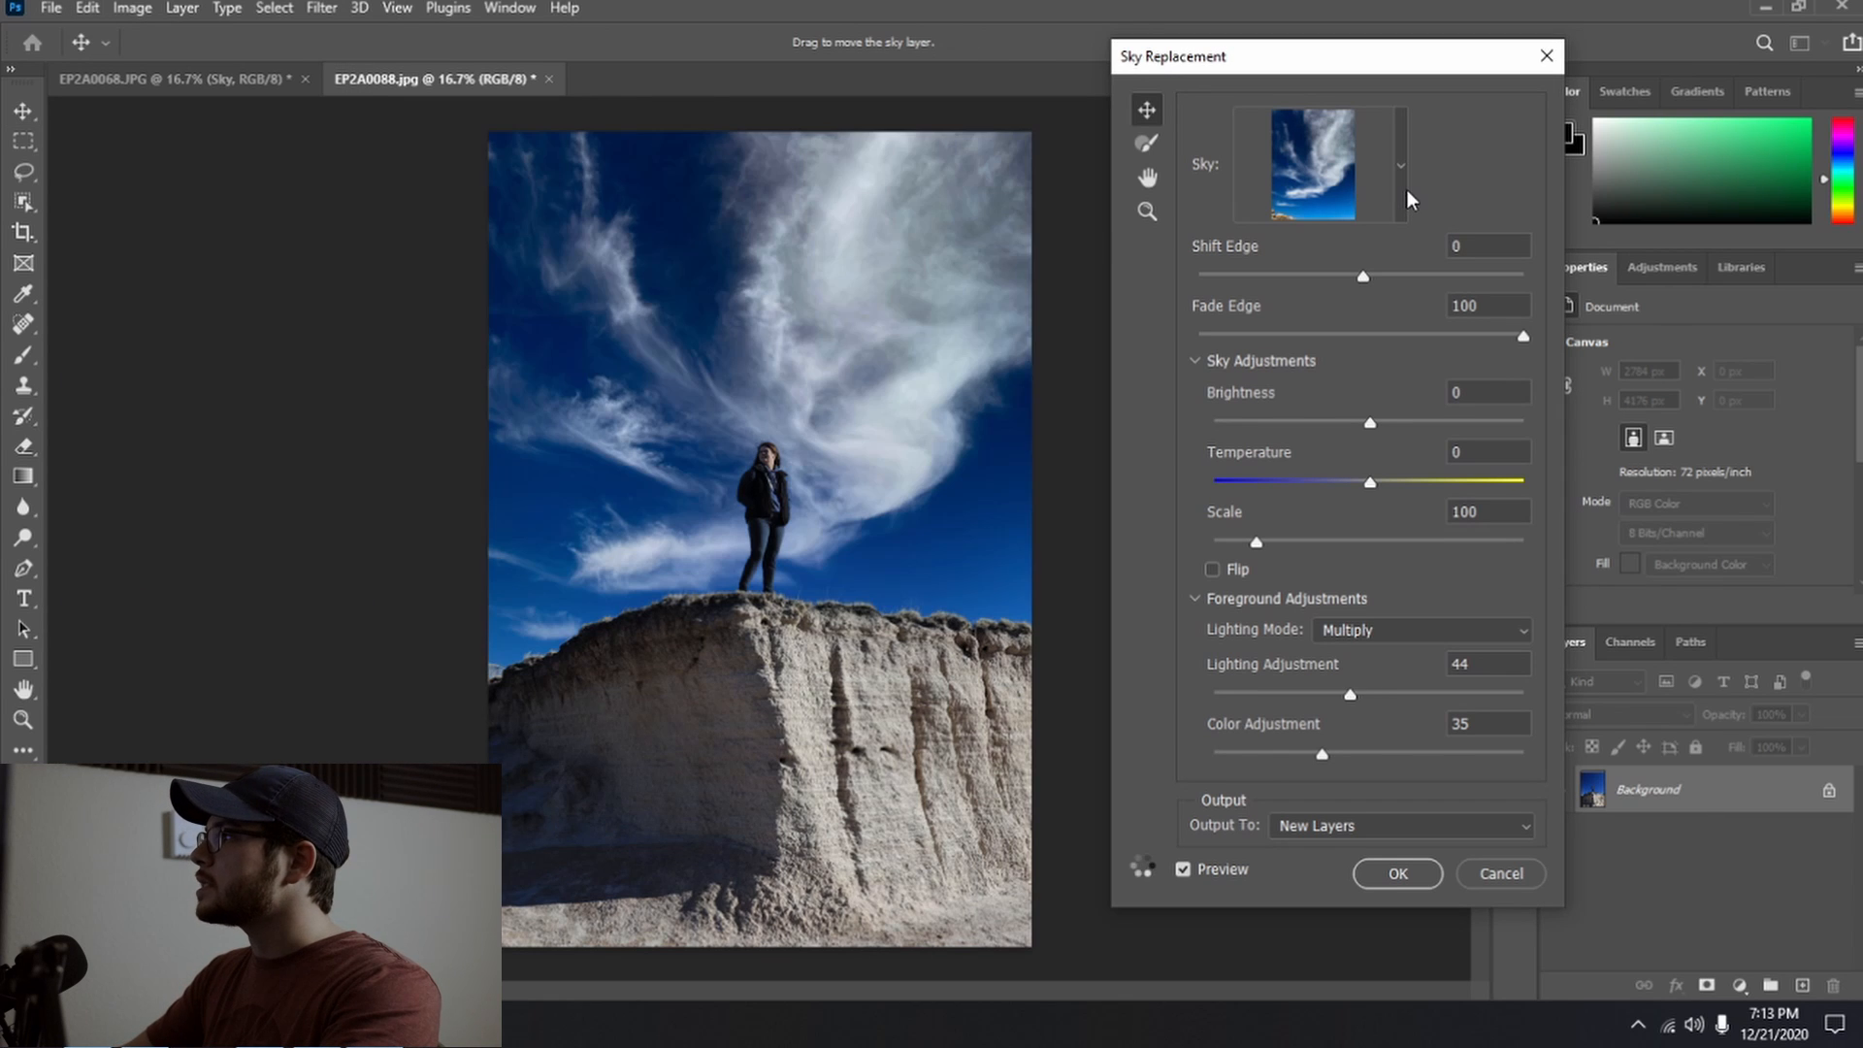
pyautogui.click(1406, 190)
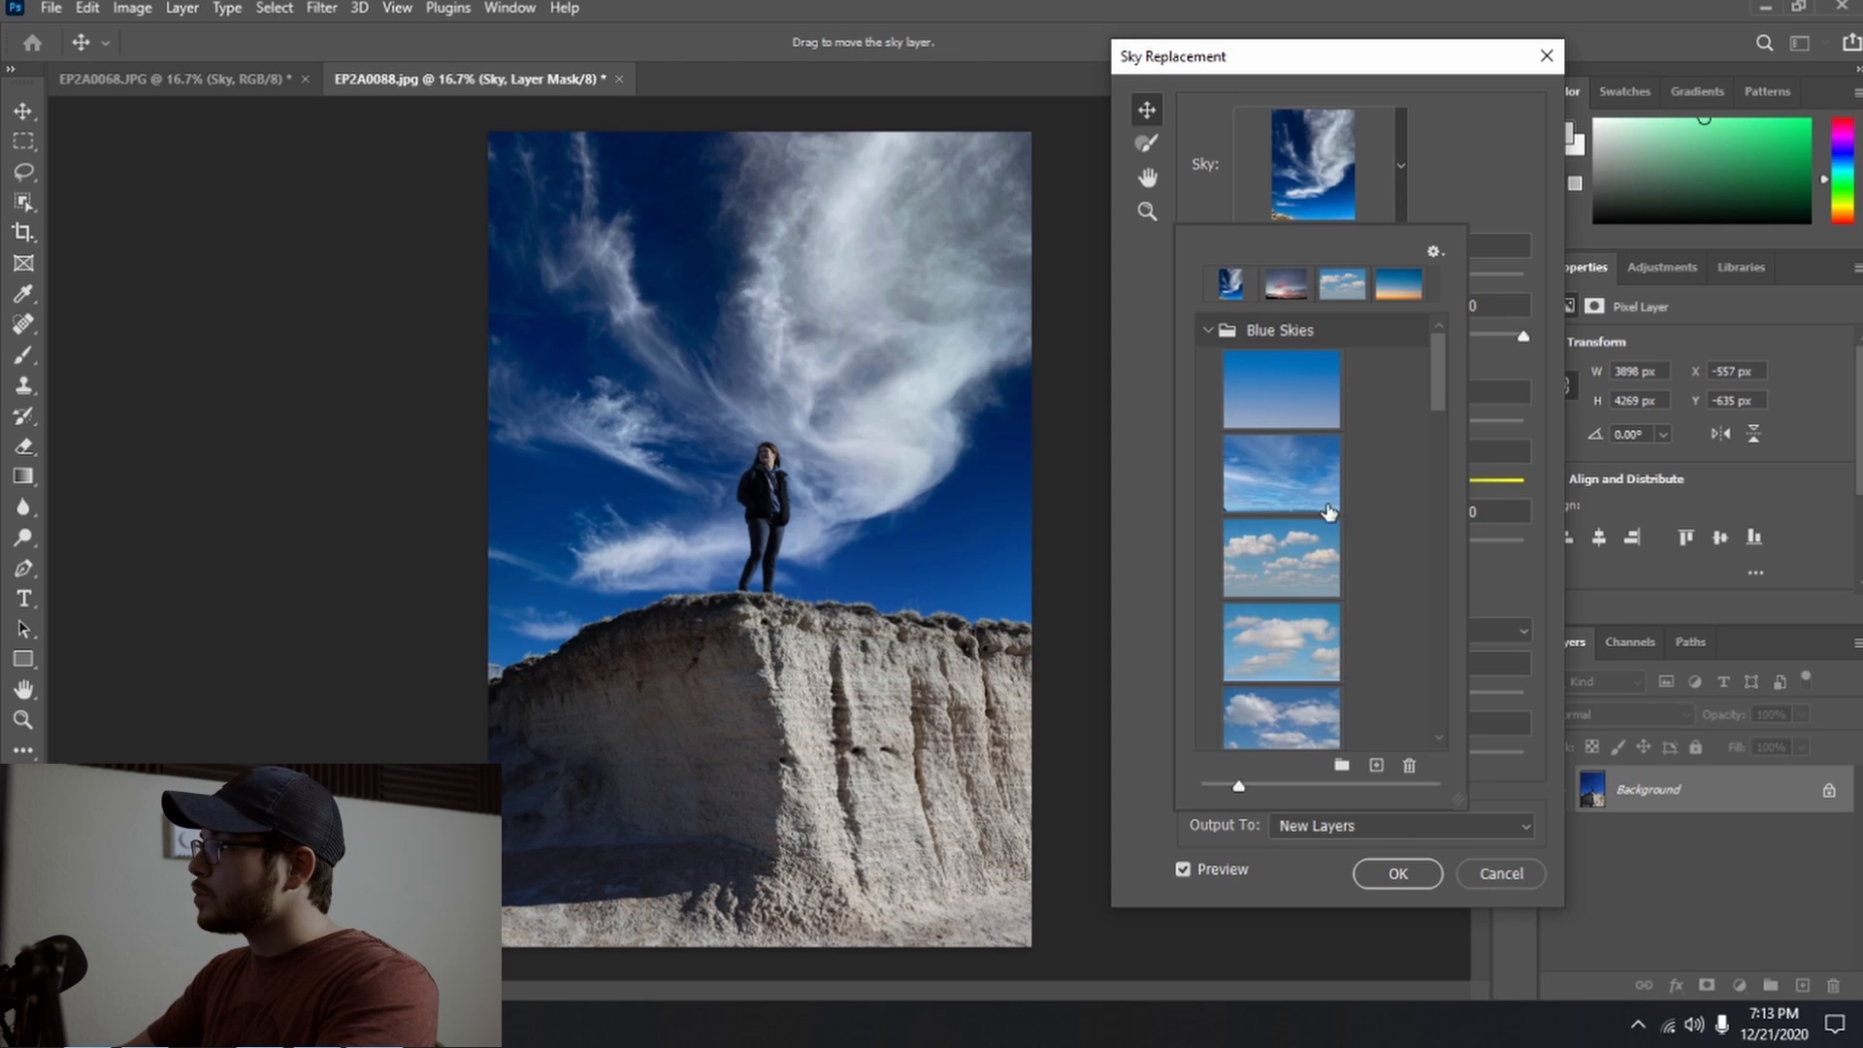
pyautogui.moveTo(1435, 390); pyautogui.dragTo(1419, 487)
pyautogui.click(1282, 464)
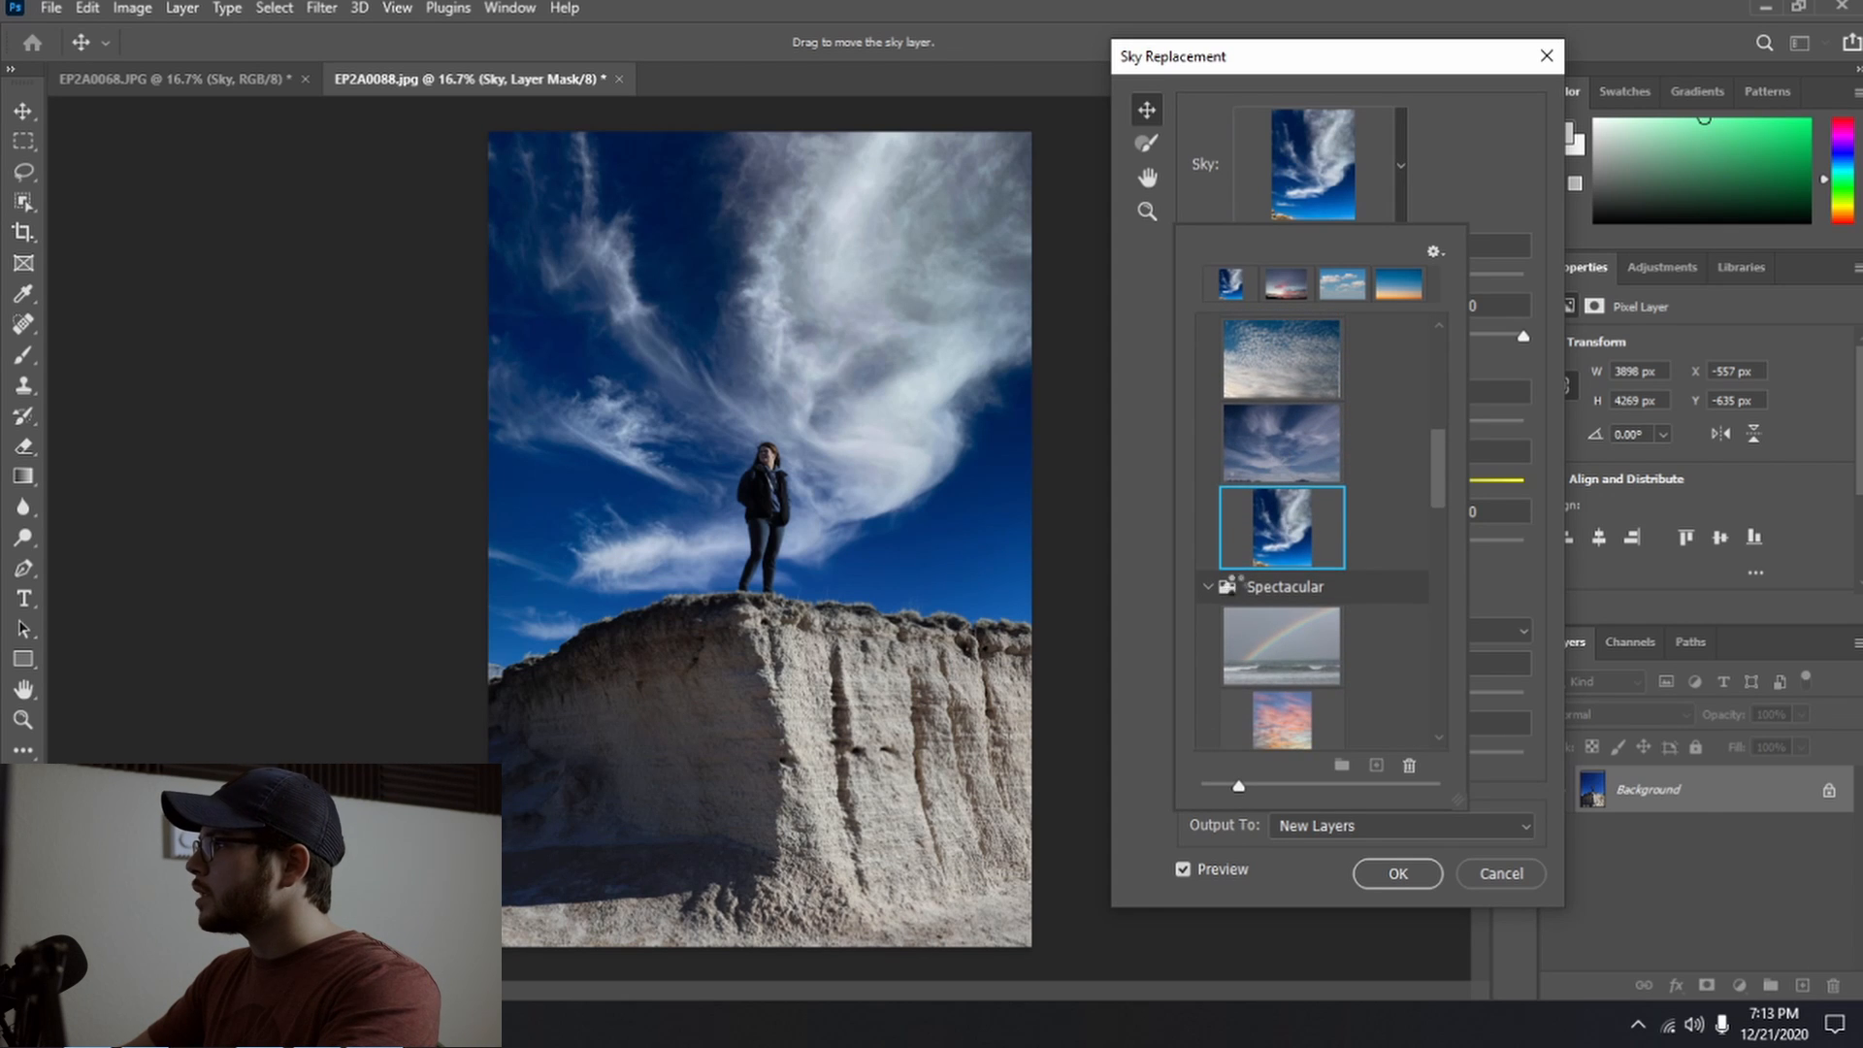
pyautogui.moveTo(873, 476)
pyautogui.mouseDown()
pyautogui.moveTo(870, 494)
pyautogui.moveTo(862, 432)
pyautogui.moveTo(863, 448)
pyautogui.mouseUp()
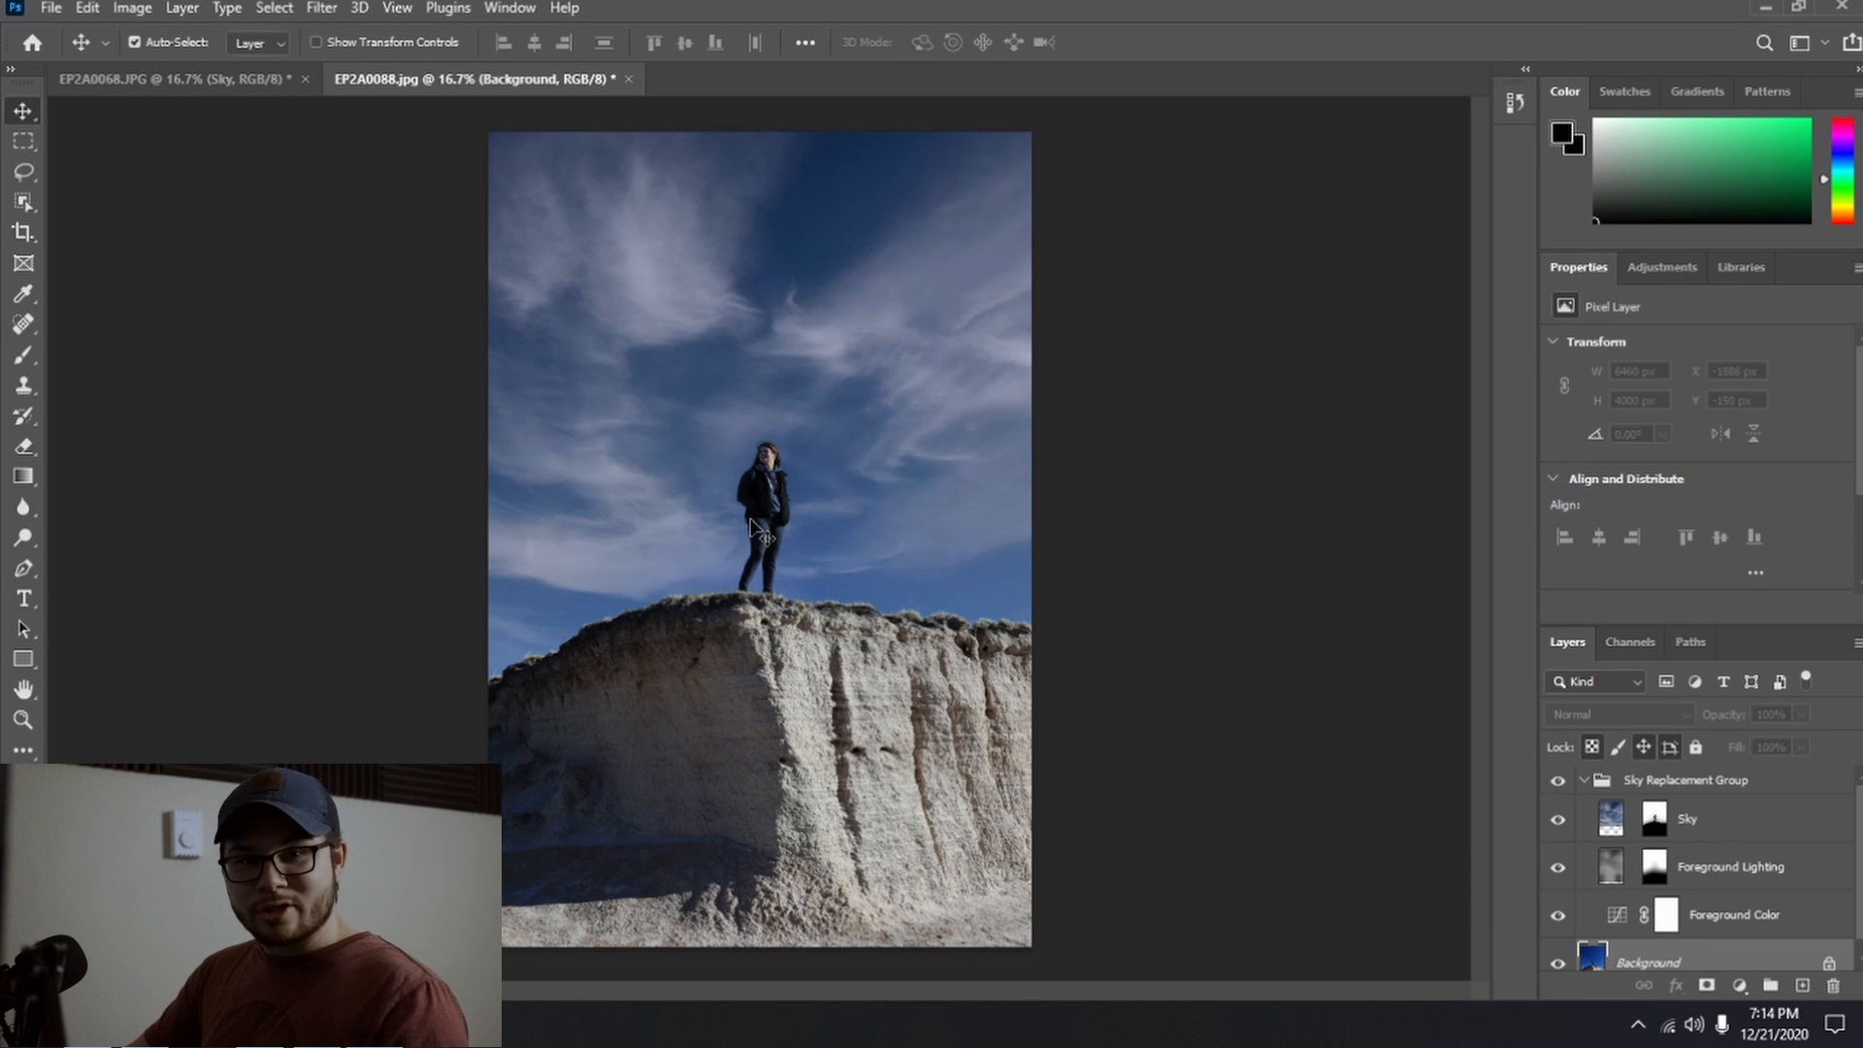
# - Quick-export the edited cliff photo as a PNG named EP2A0088 - edited
pyautogui.click(50, 10)
pyautogui.moveTo(276, 347)
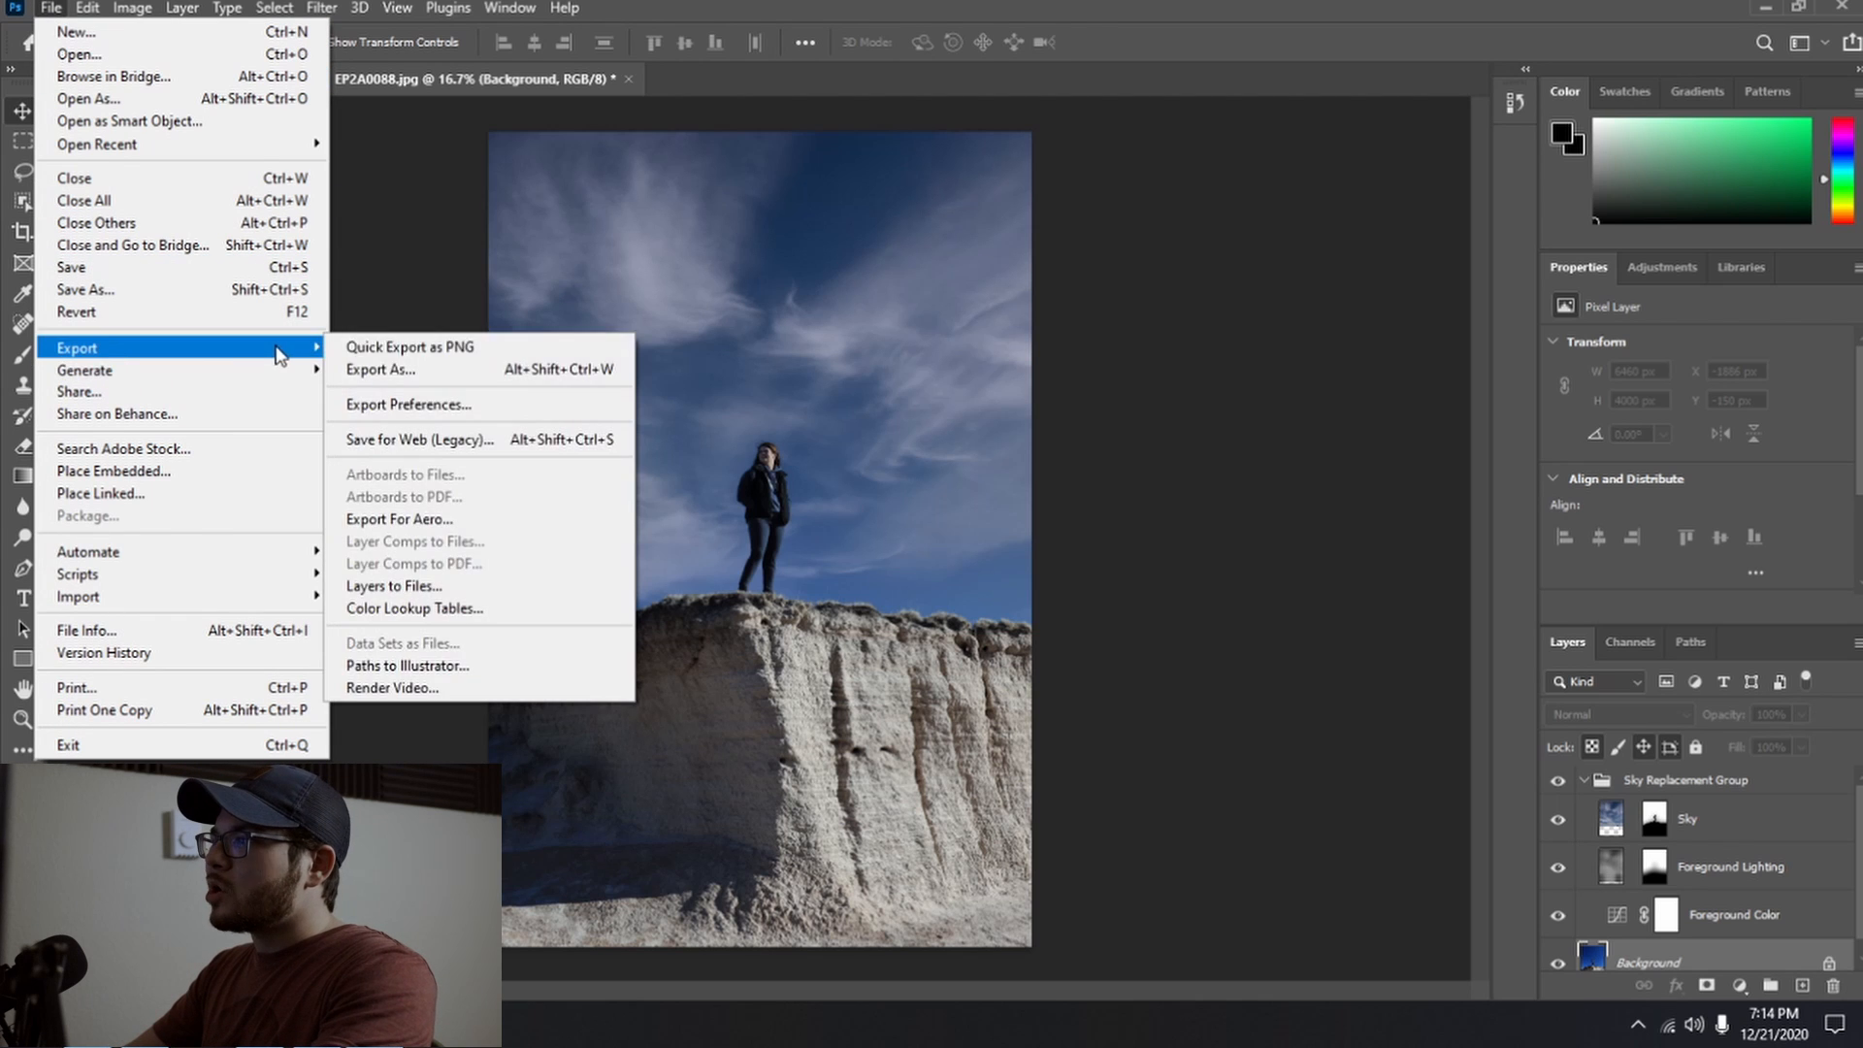
pyautogui.click(395, 347)
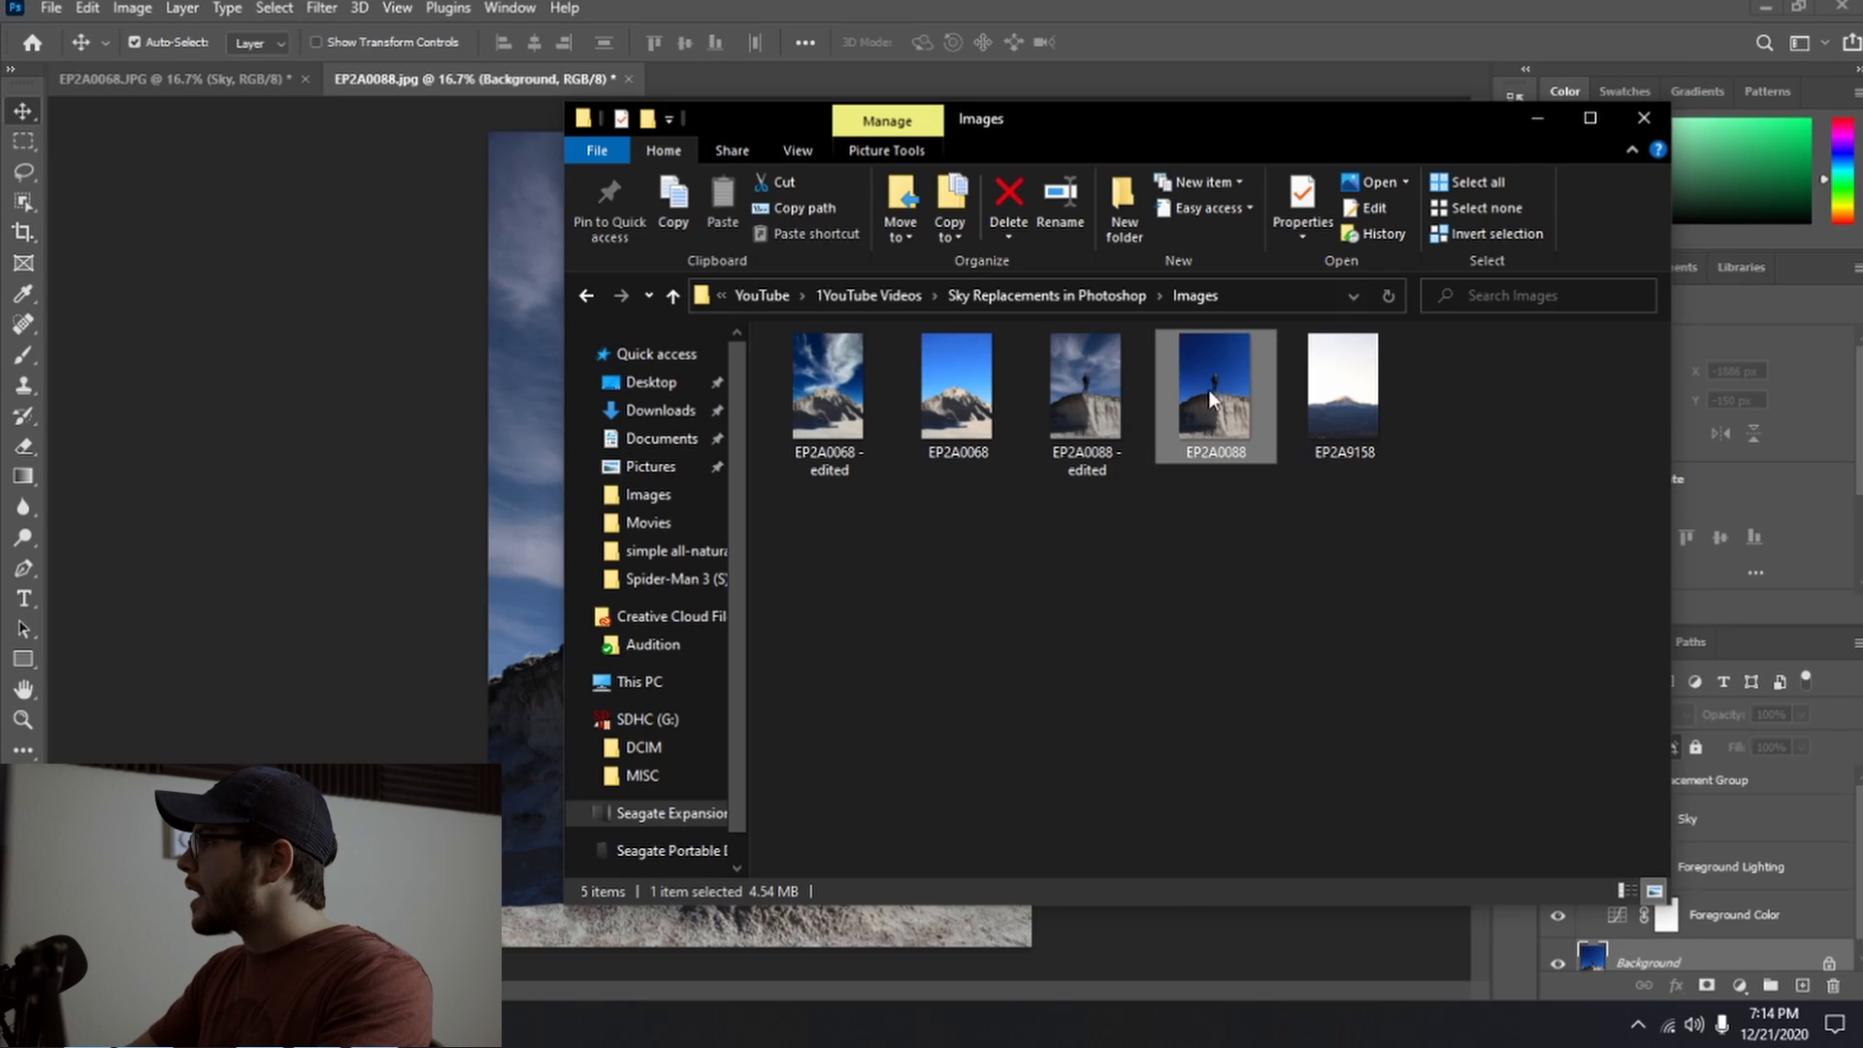
# - Open the EP2A9158 image from the Images folder in Adobe Photoshop 2021
pyautogui.click(1359, 388)
pyautogui.rightClick(1378, 392)
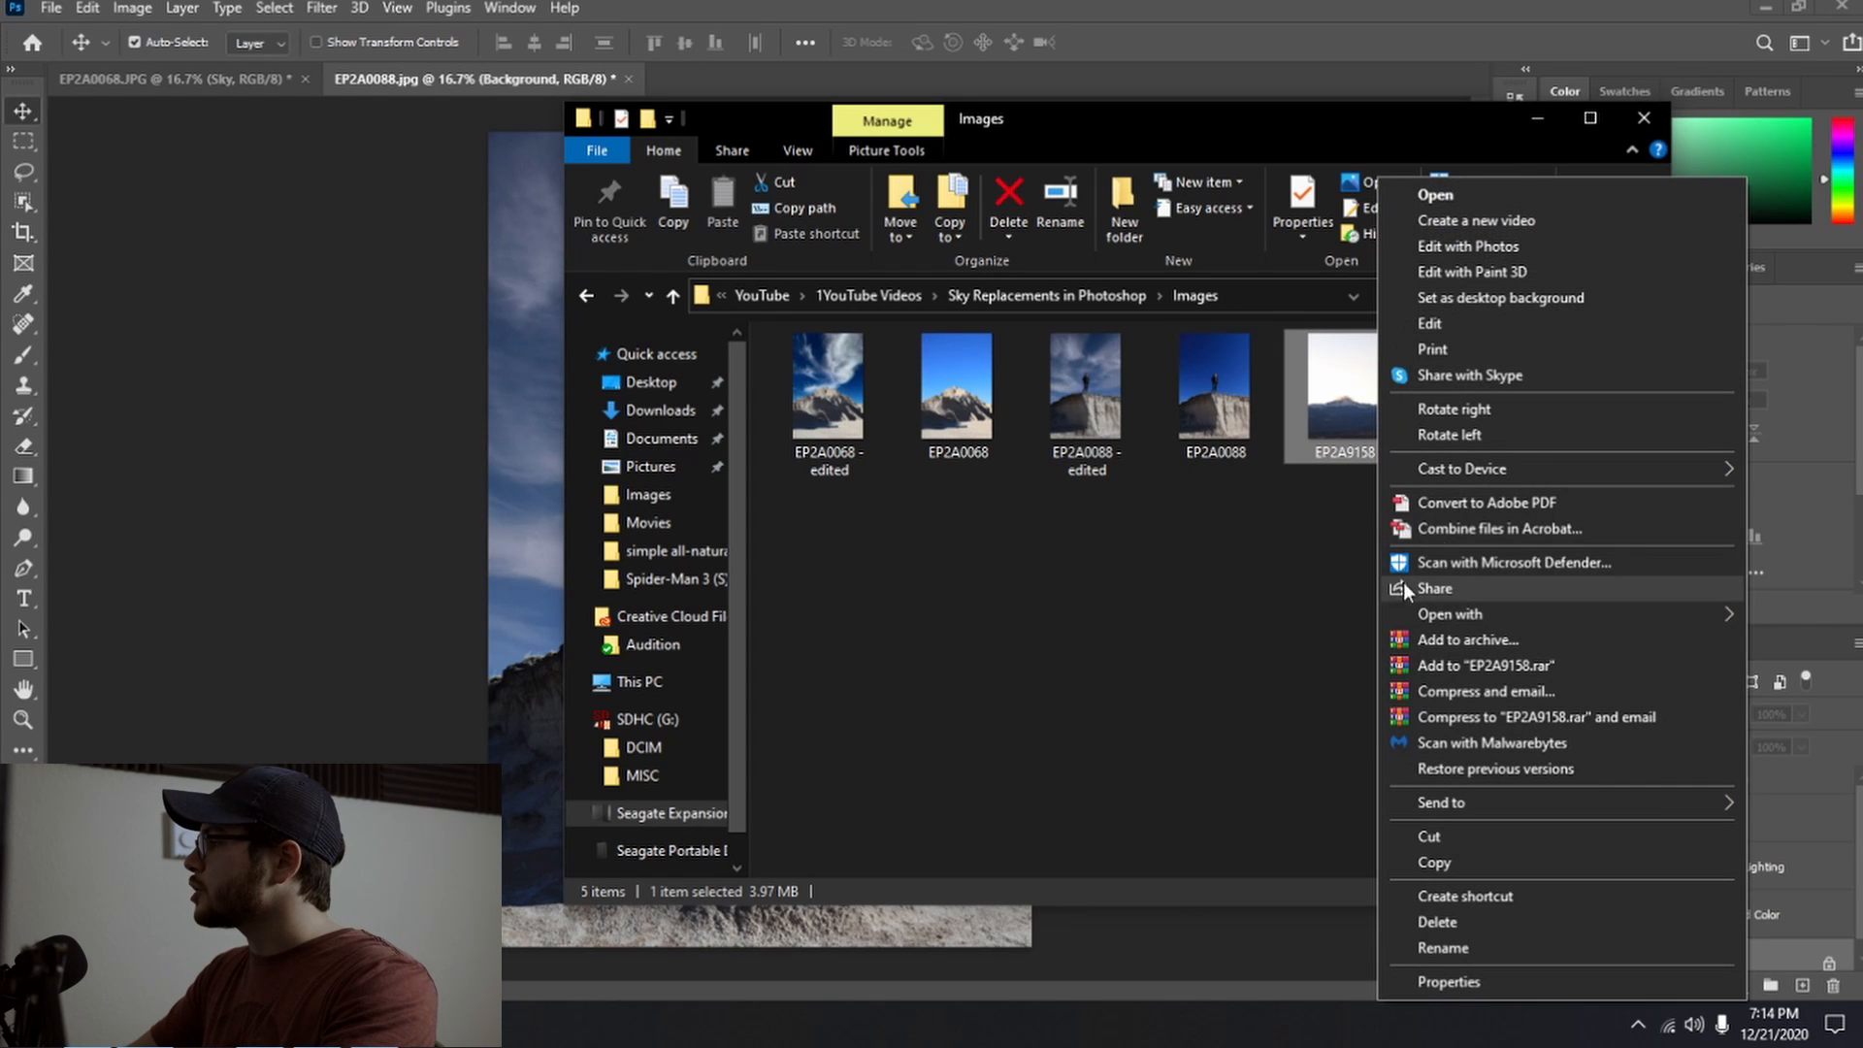
pyautogui.moveTo(1514, 617)
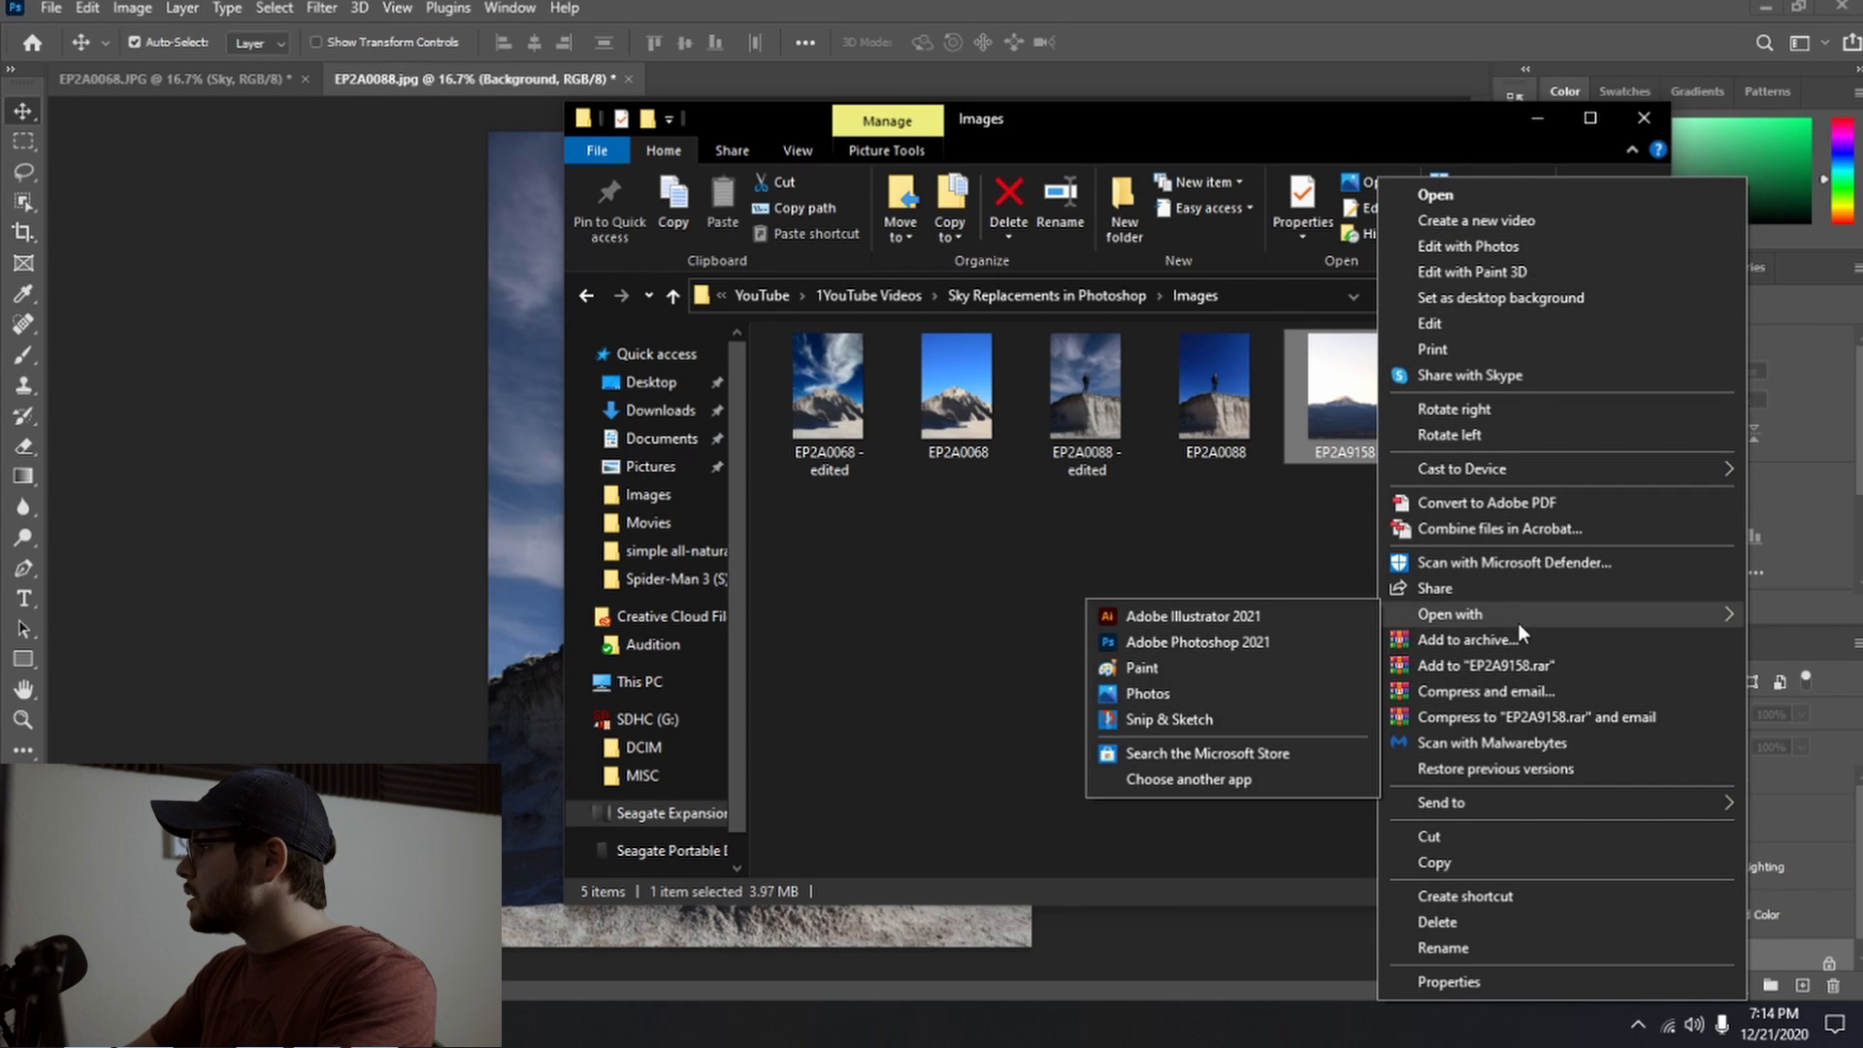
pyautogui.click(1207, 639)
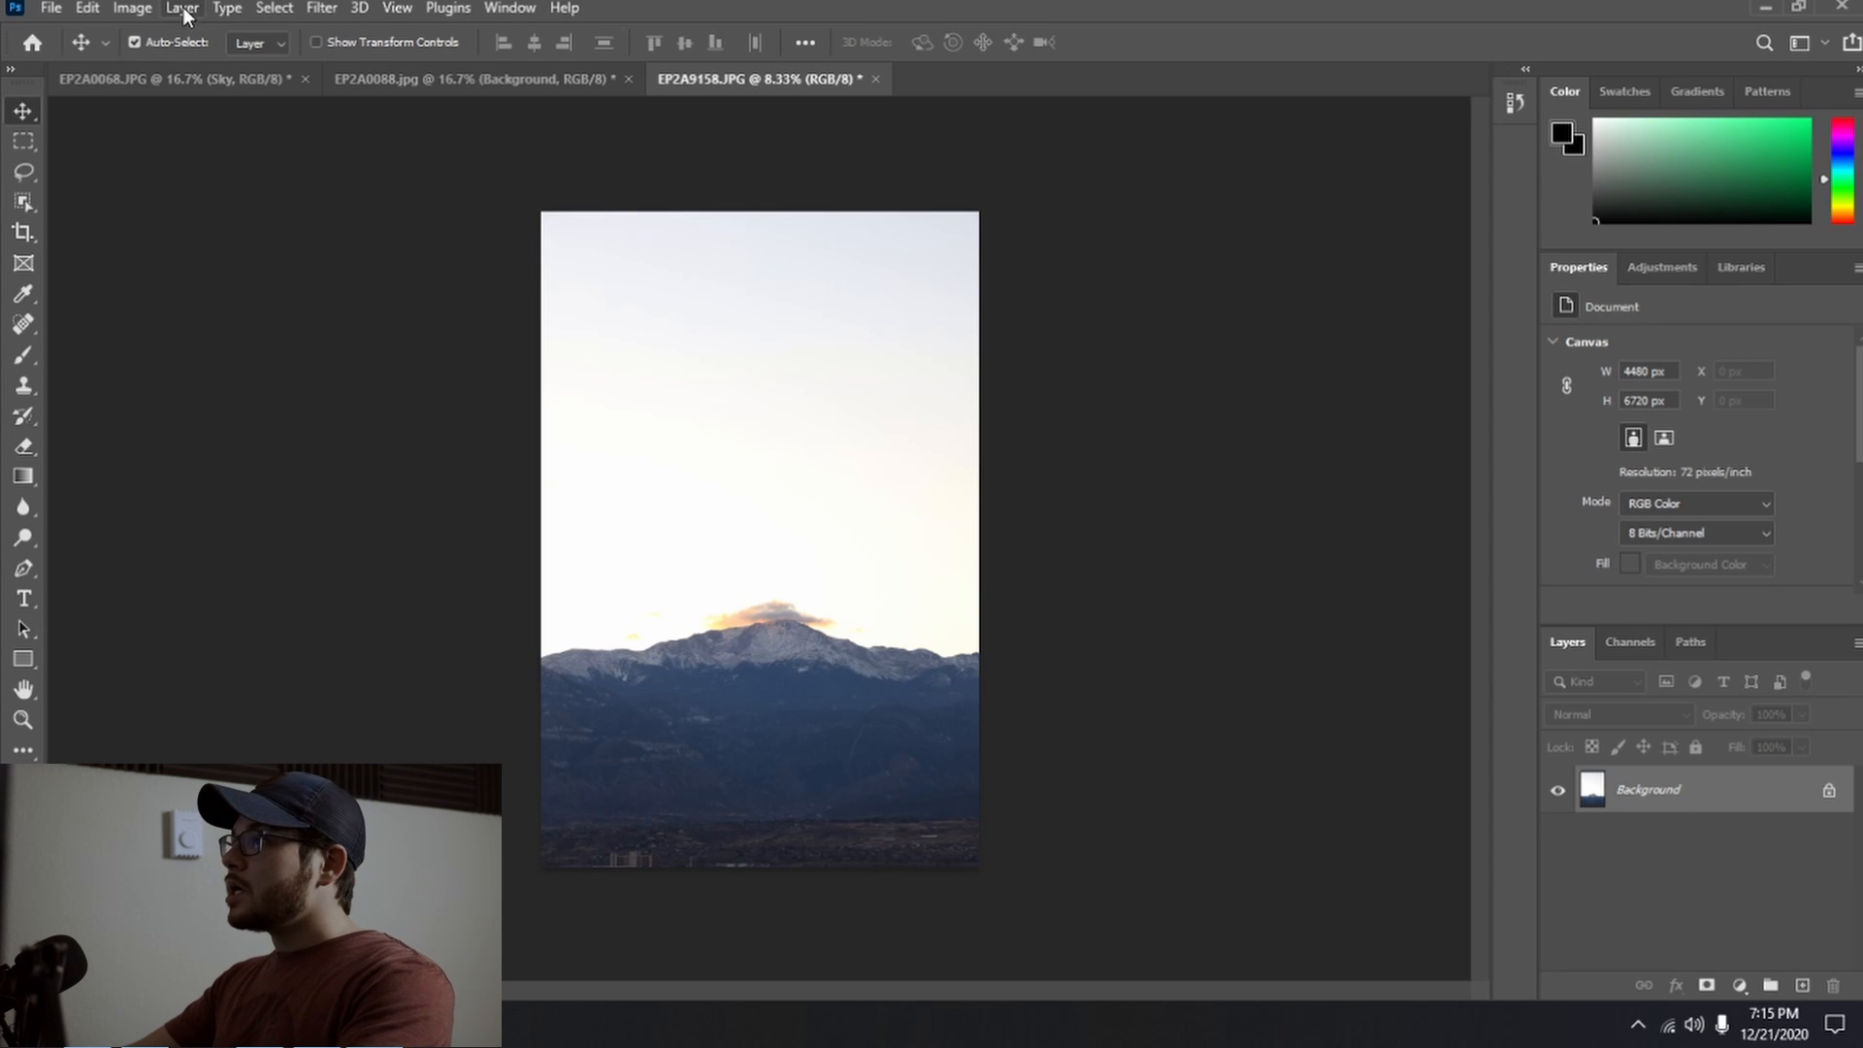
# - Replace the sky in EP2A9158 with the fiery orange-purple sunset just above the grey cloud sky, and reposition it behind the mountains
pyautogui.click(87, 8)
pyautogui.click(146, 610)
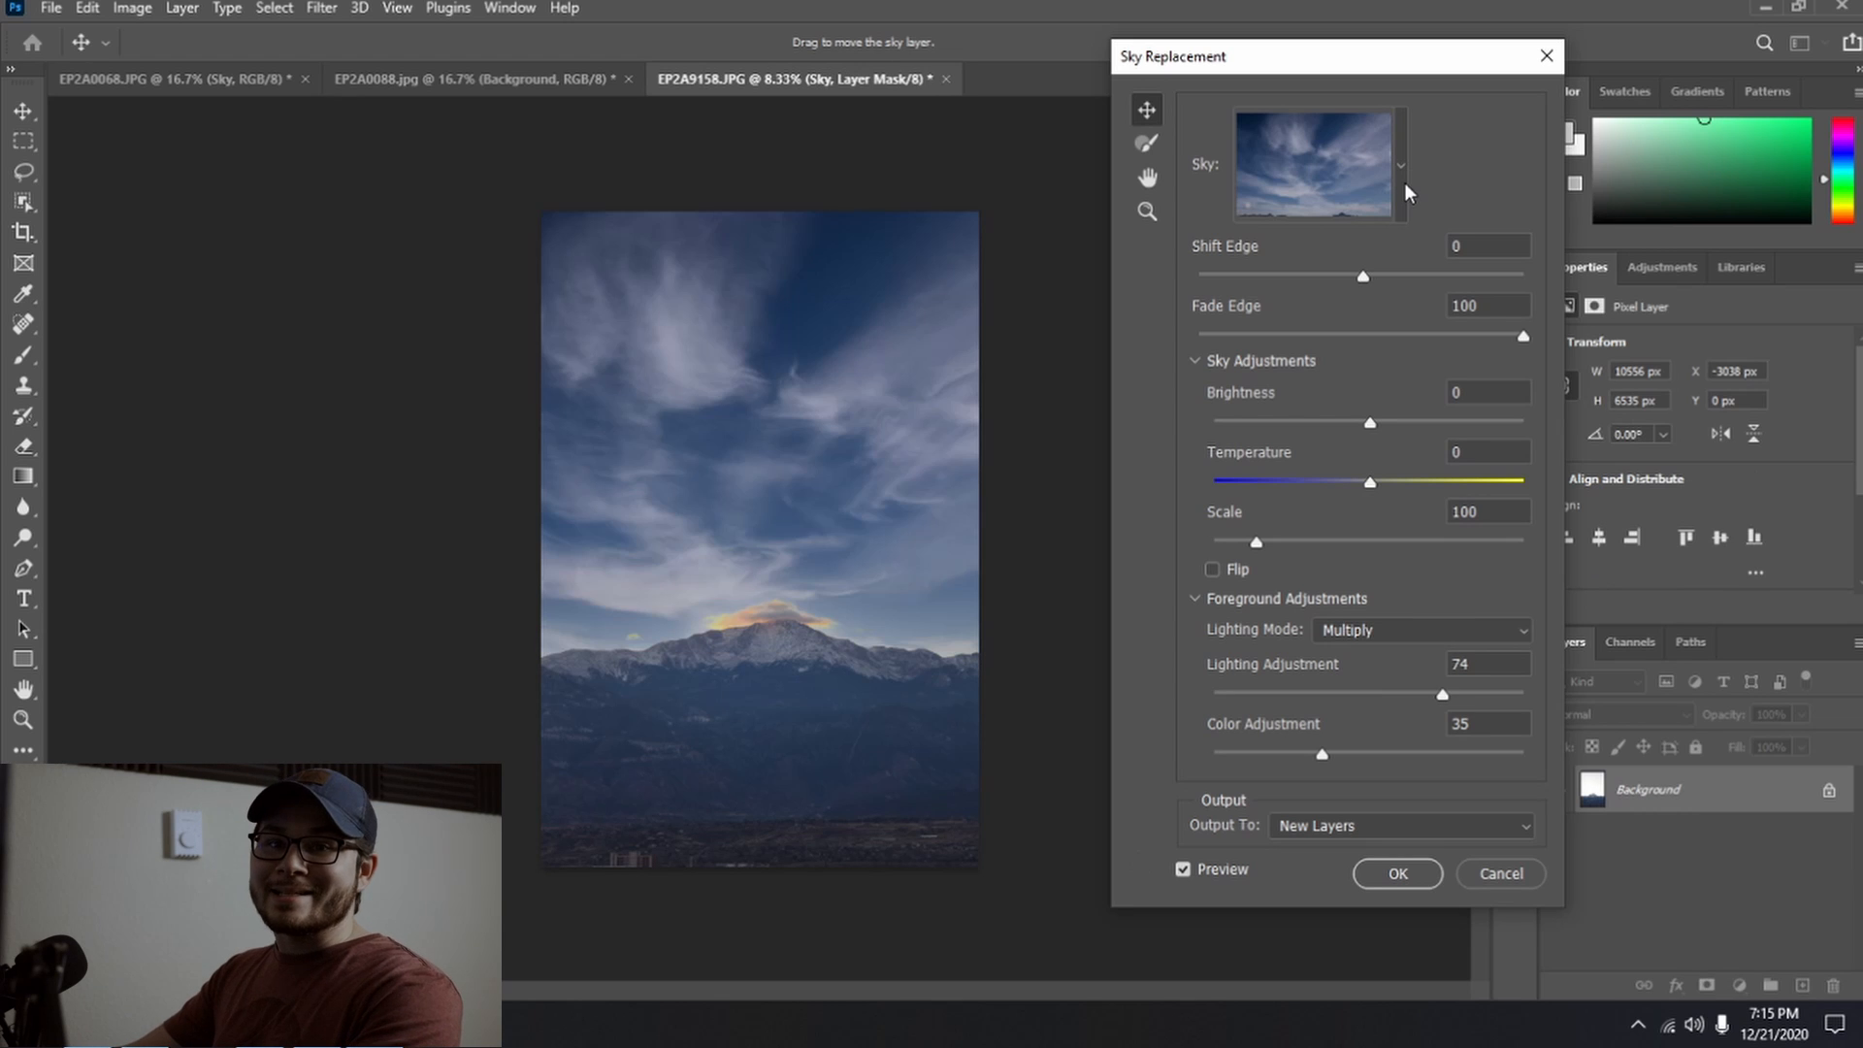
pyautogui.click(1405, 182)
pyautogui.moveTo(1436, 379); pyautogui.dragTo(1417, 538)
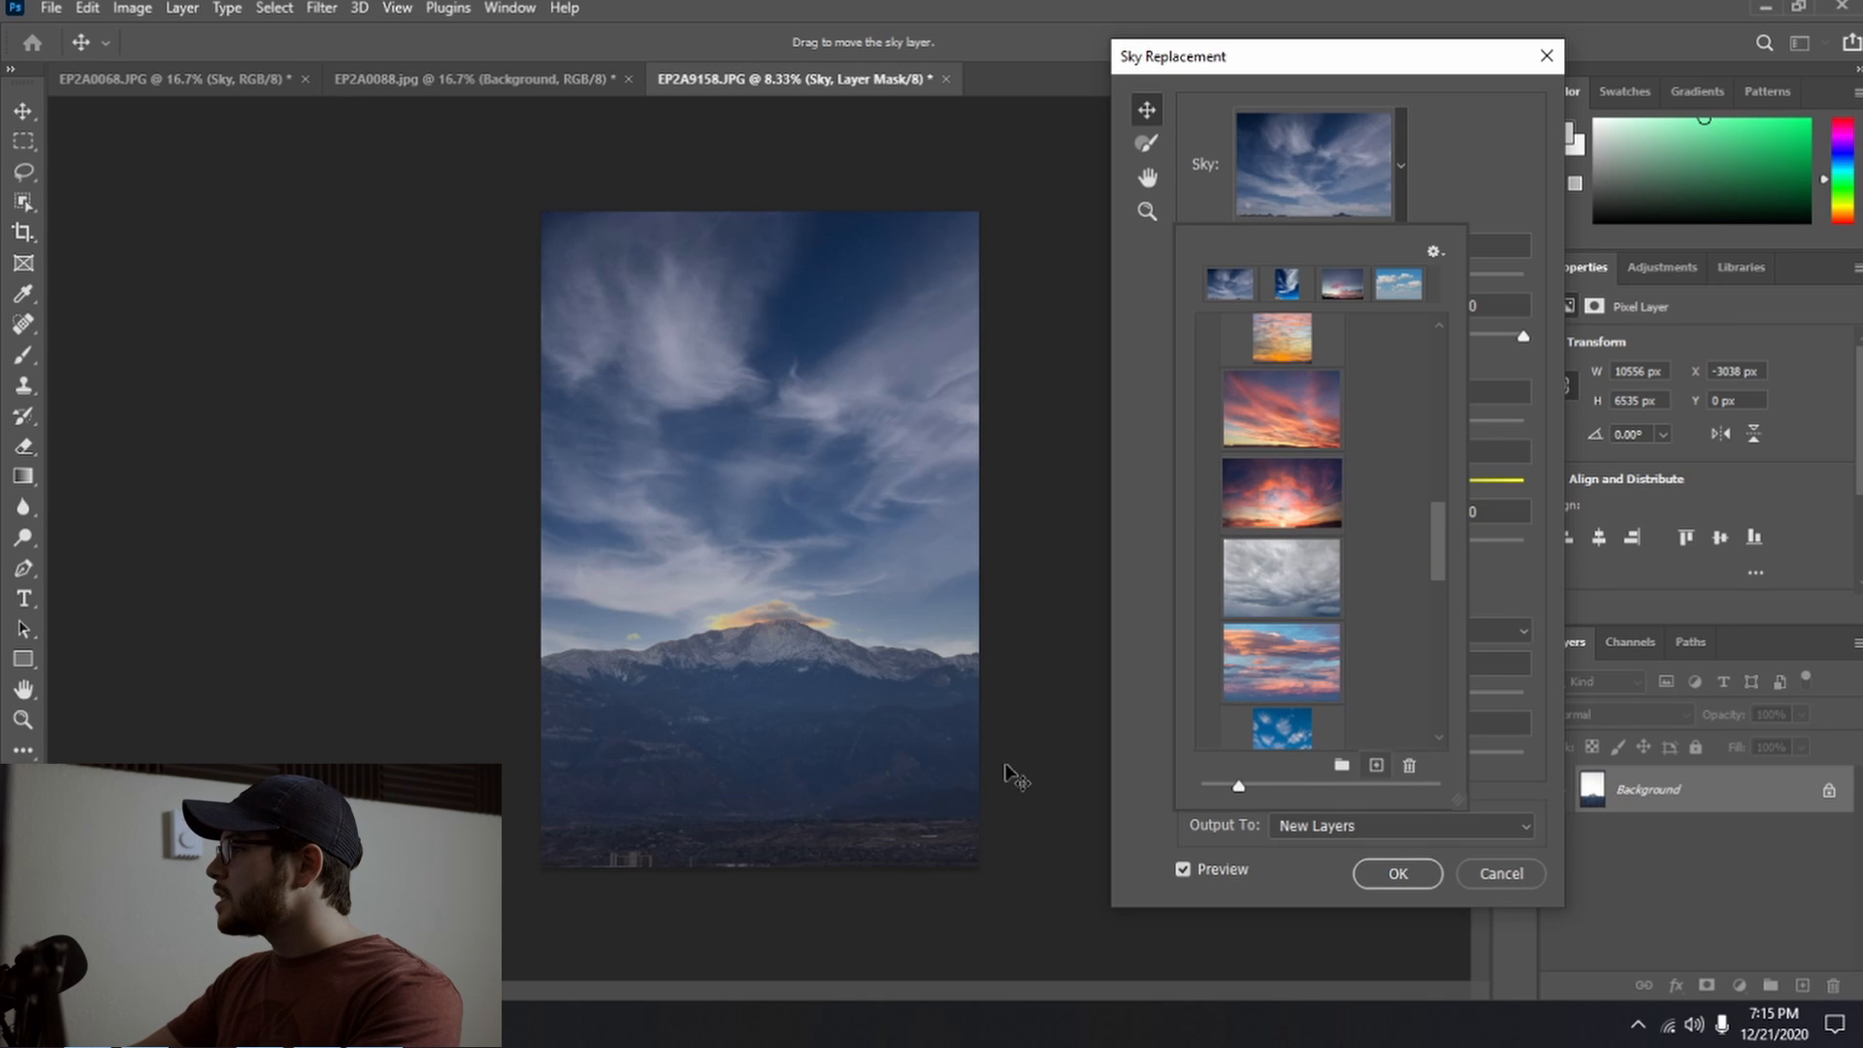
pyautogui.click(1280, 495)
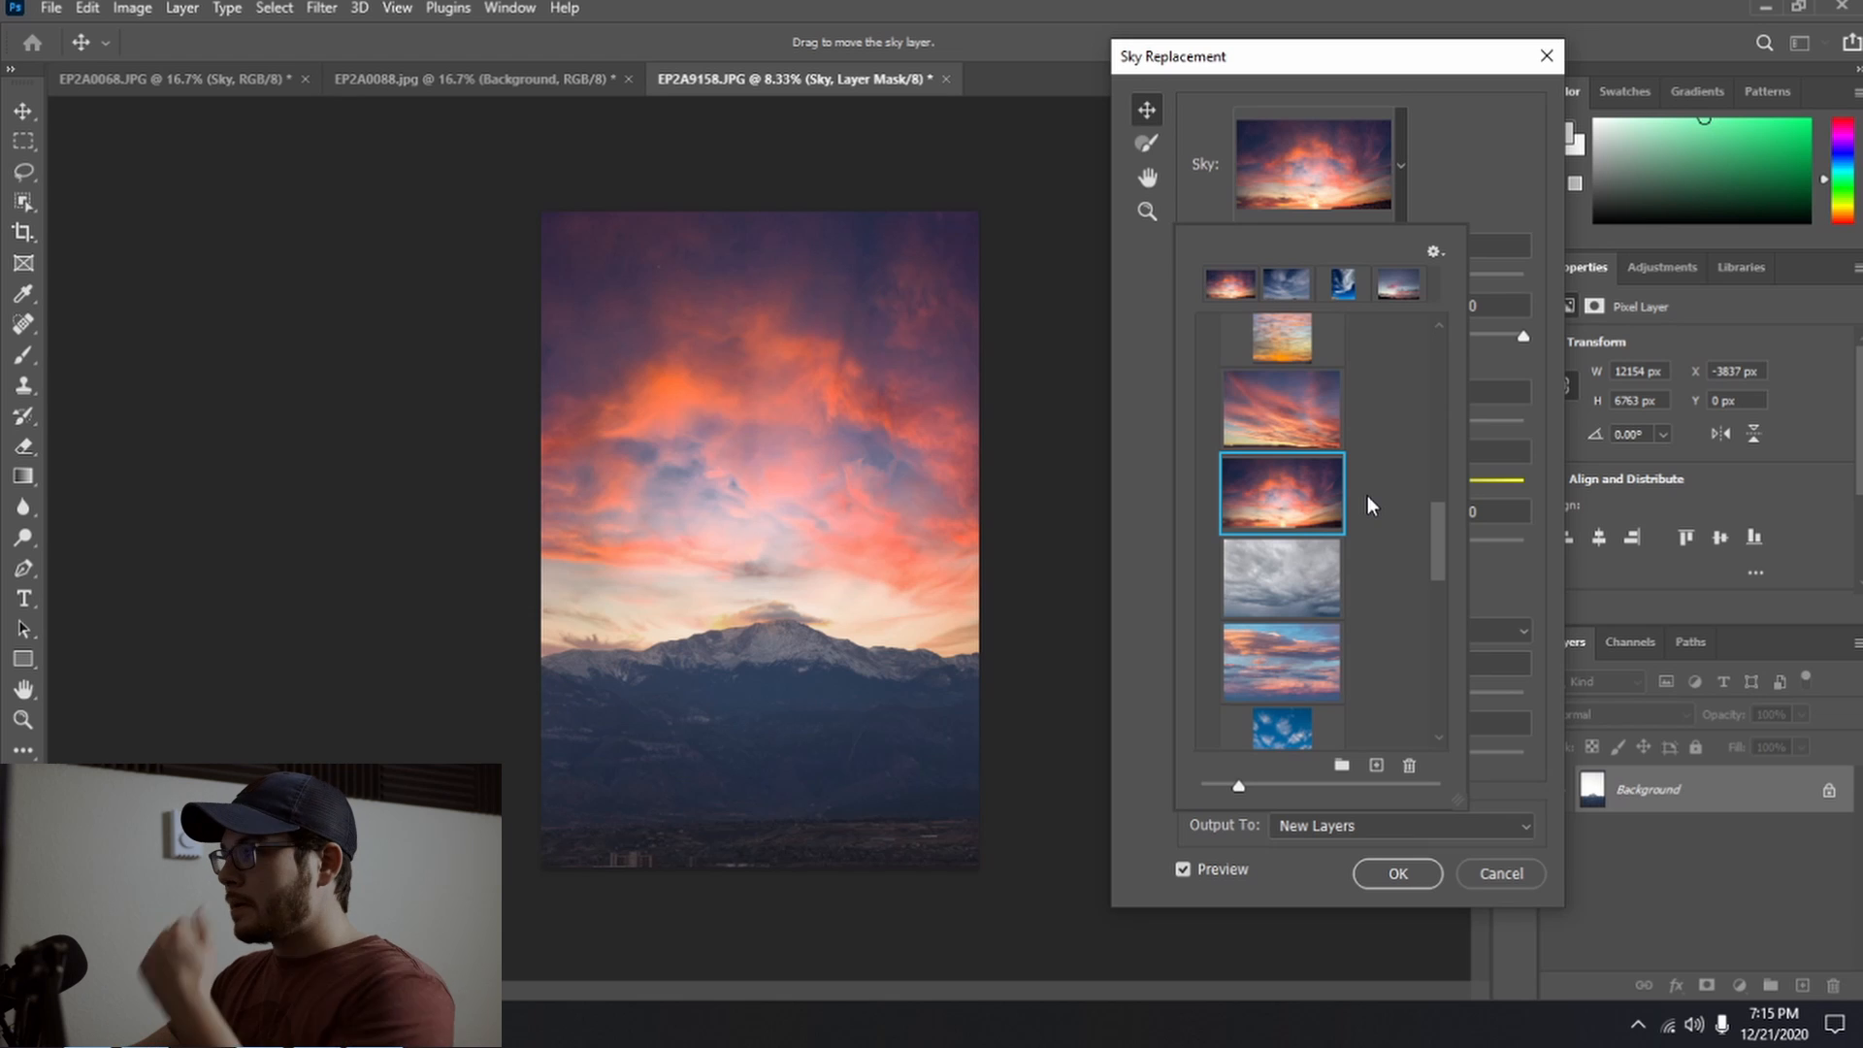
pyautogui.click(1403, 184)
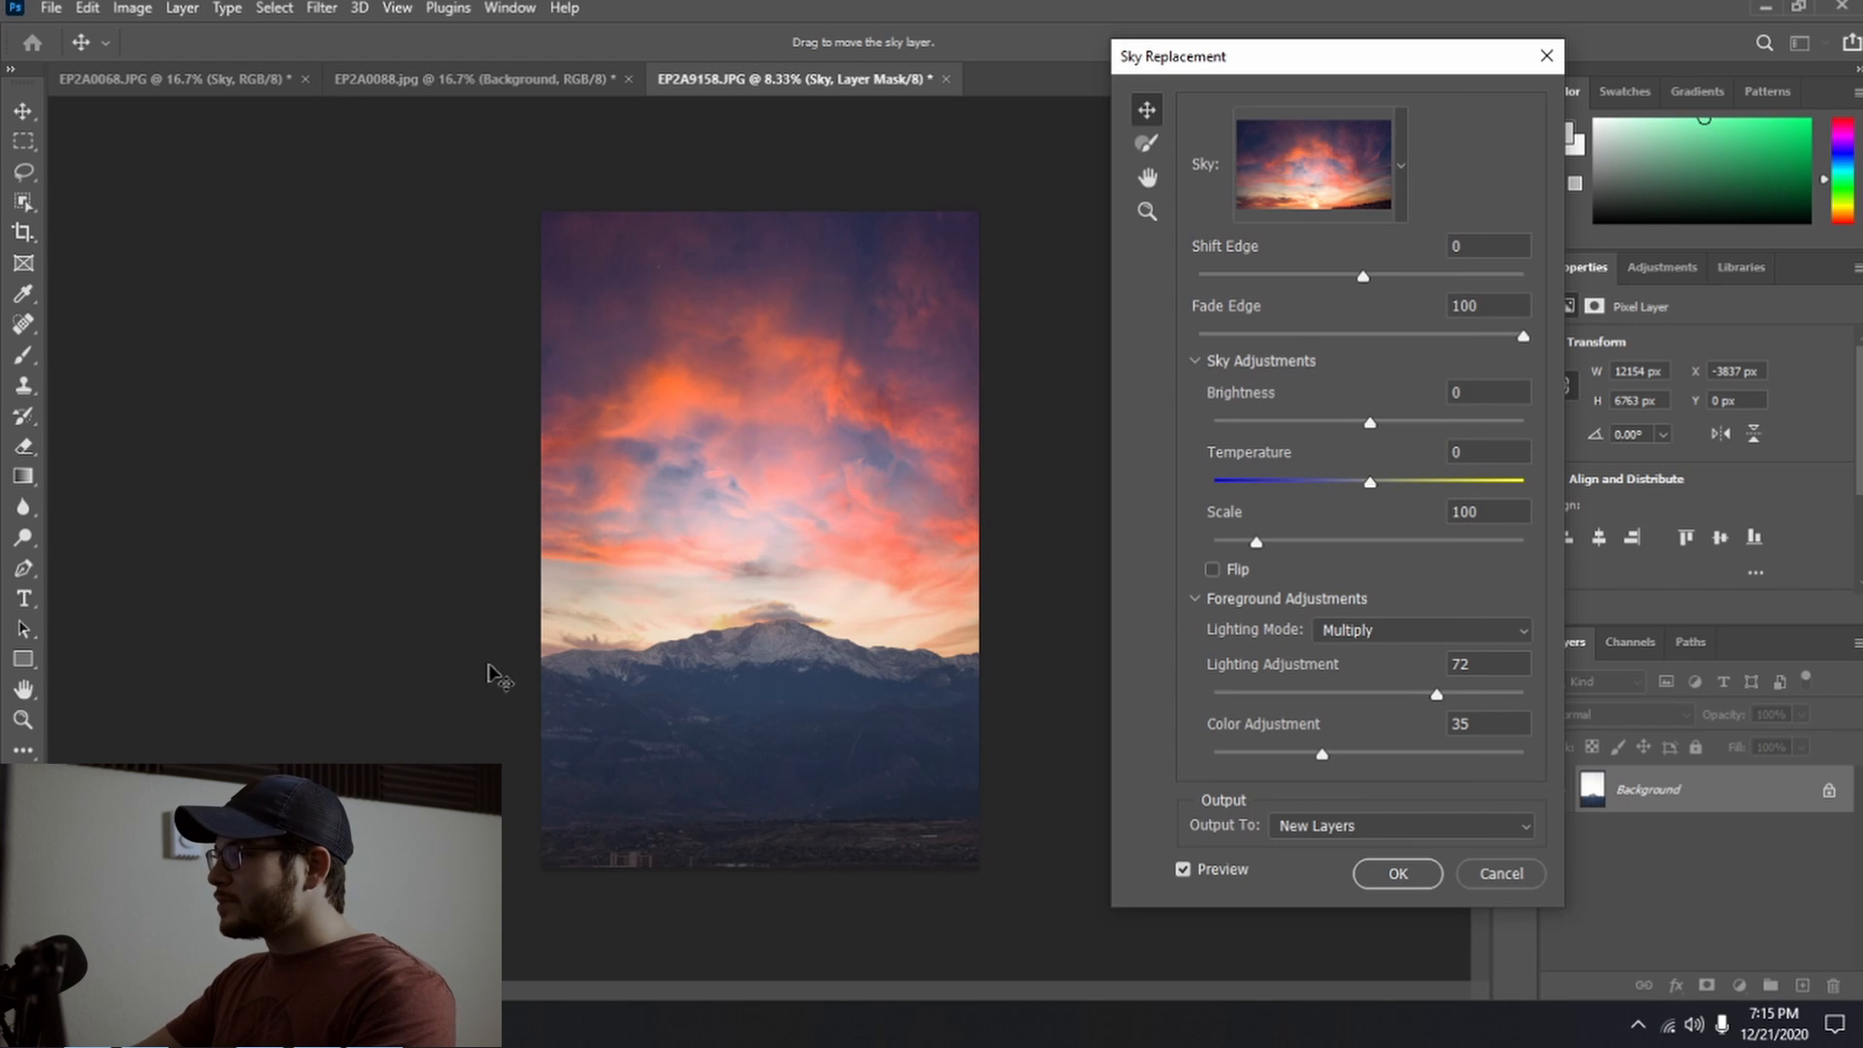
pyautogui.moveTo(844, 695); pyautogui.dragTo(723, 745)
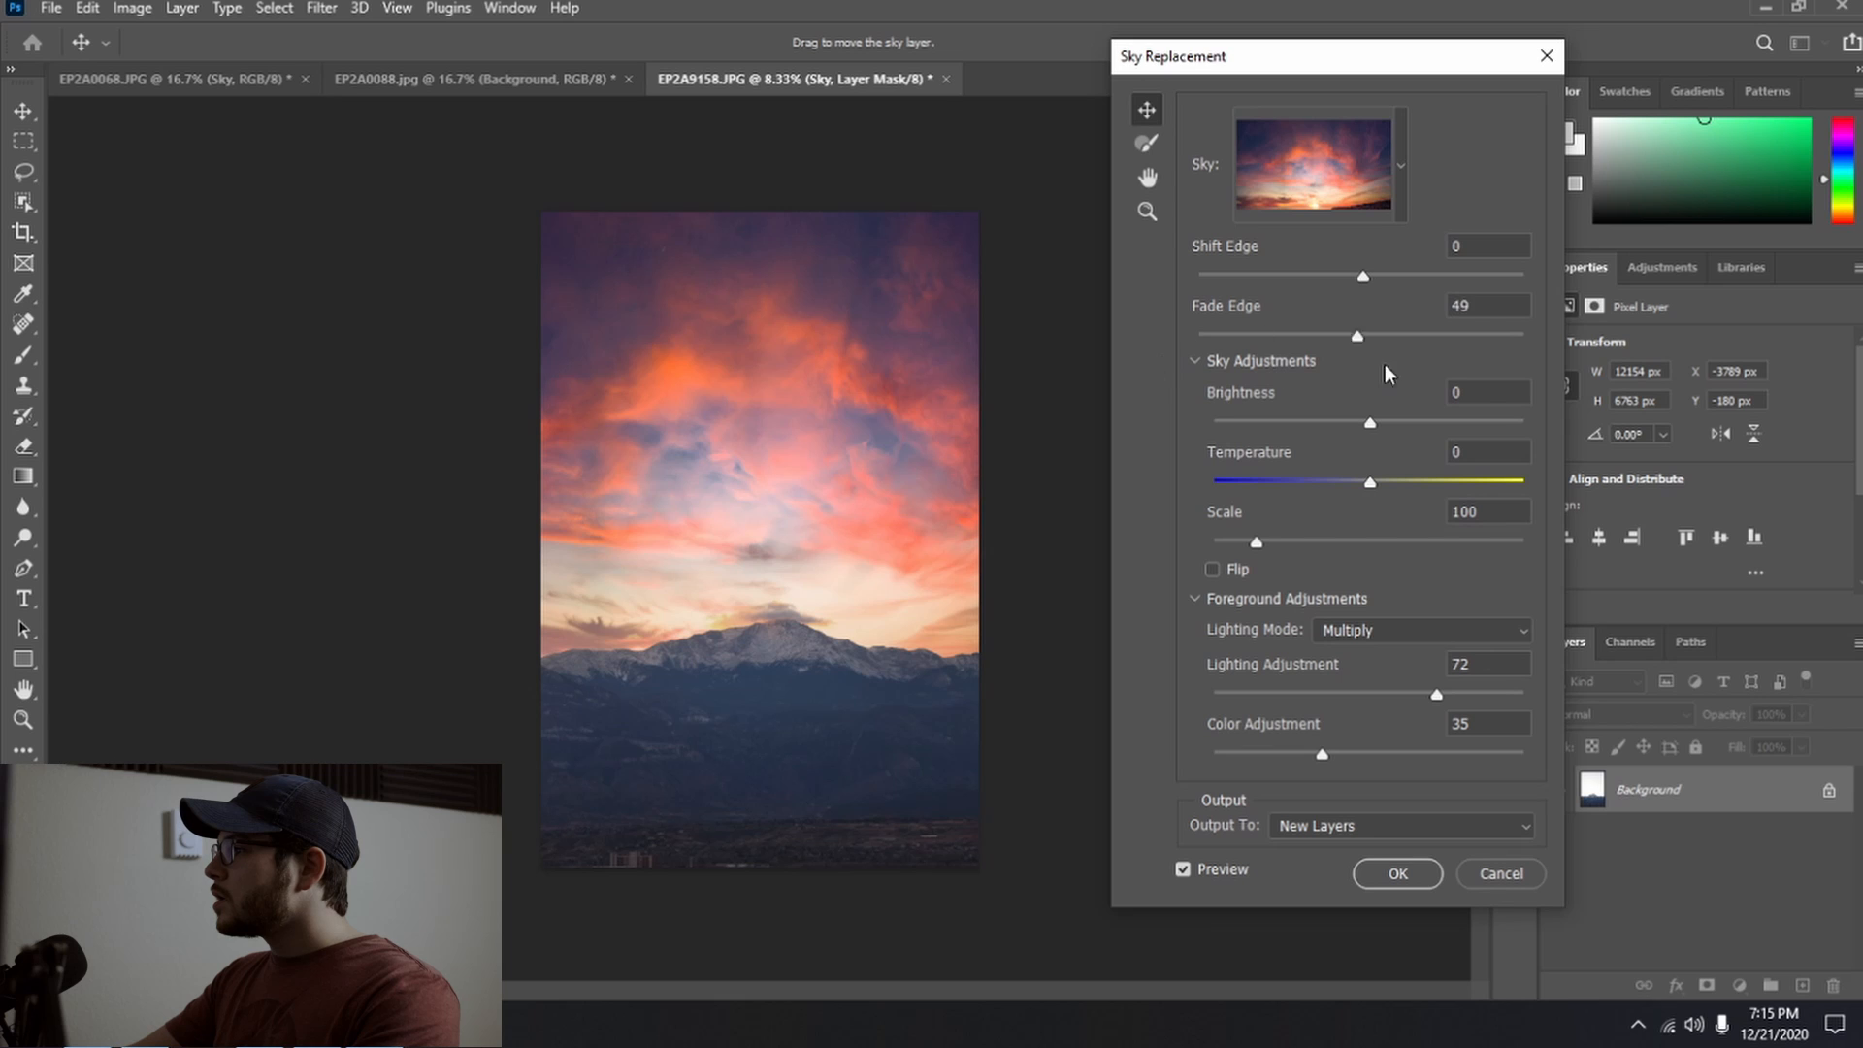
# - Set the sky's Shift Edge to 16, Fade Edge to 100 and Temperature to 14, and apply the replacement as new layers
pyautogui.moveTo(1523, 336); pyautogui.dragTo(1215, 338)
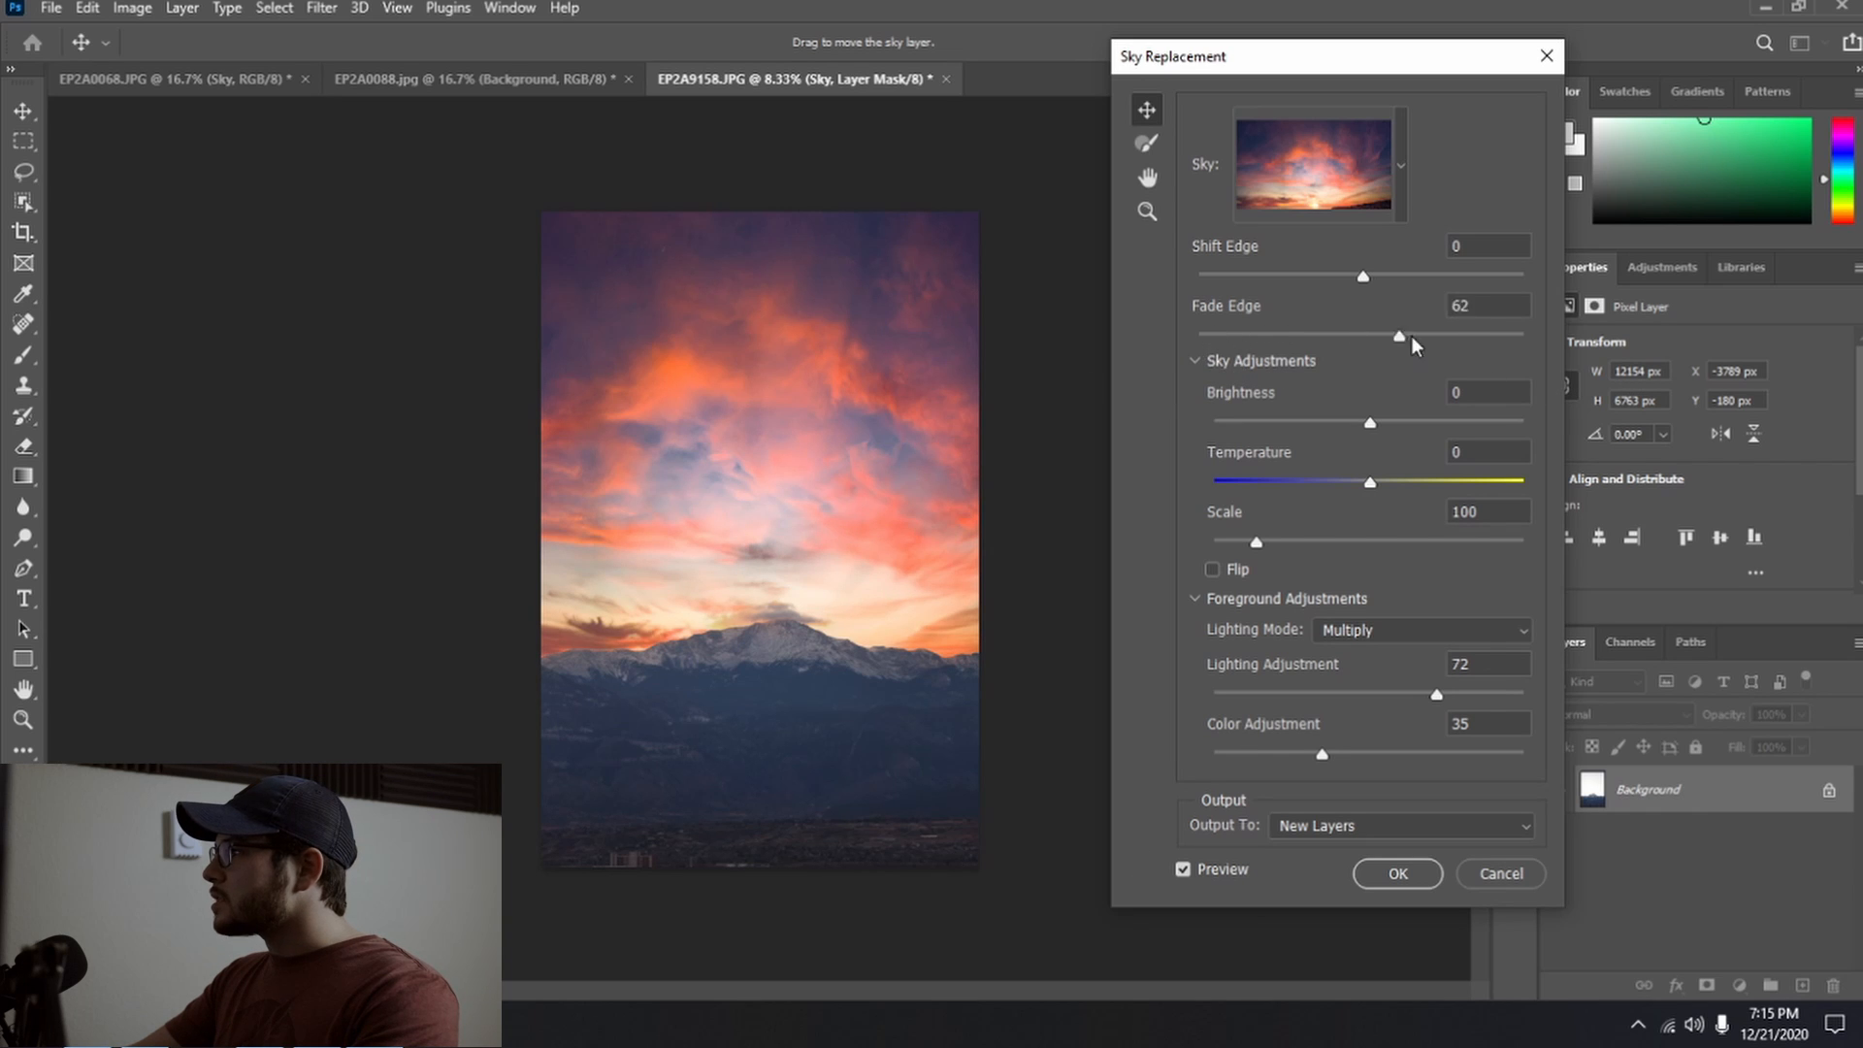
pyautogui.moveTo(1412, 344); pyautogui.dragTo(1510, 351)
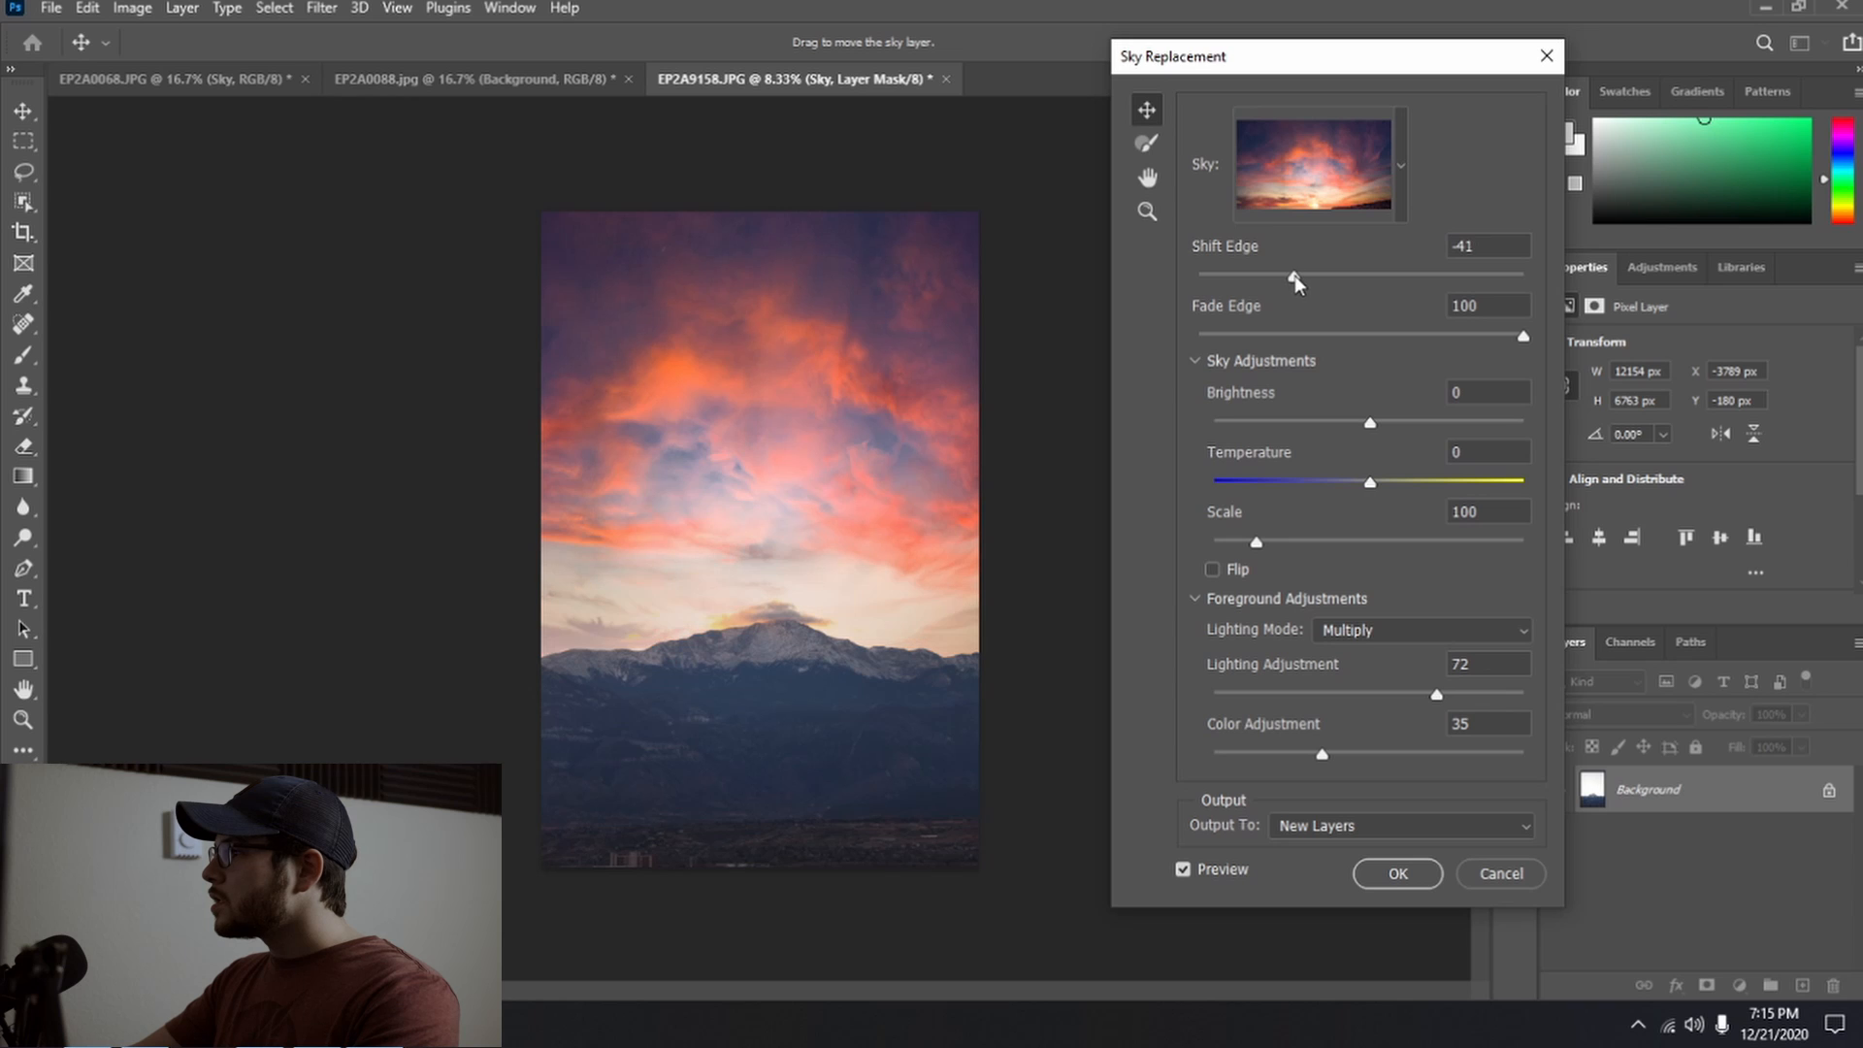
pyautogui.moveTo(1295, 275); pyautogui.dragTo(1388, 284)
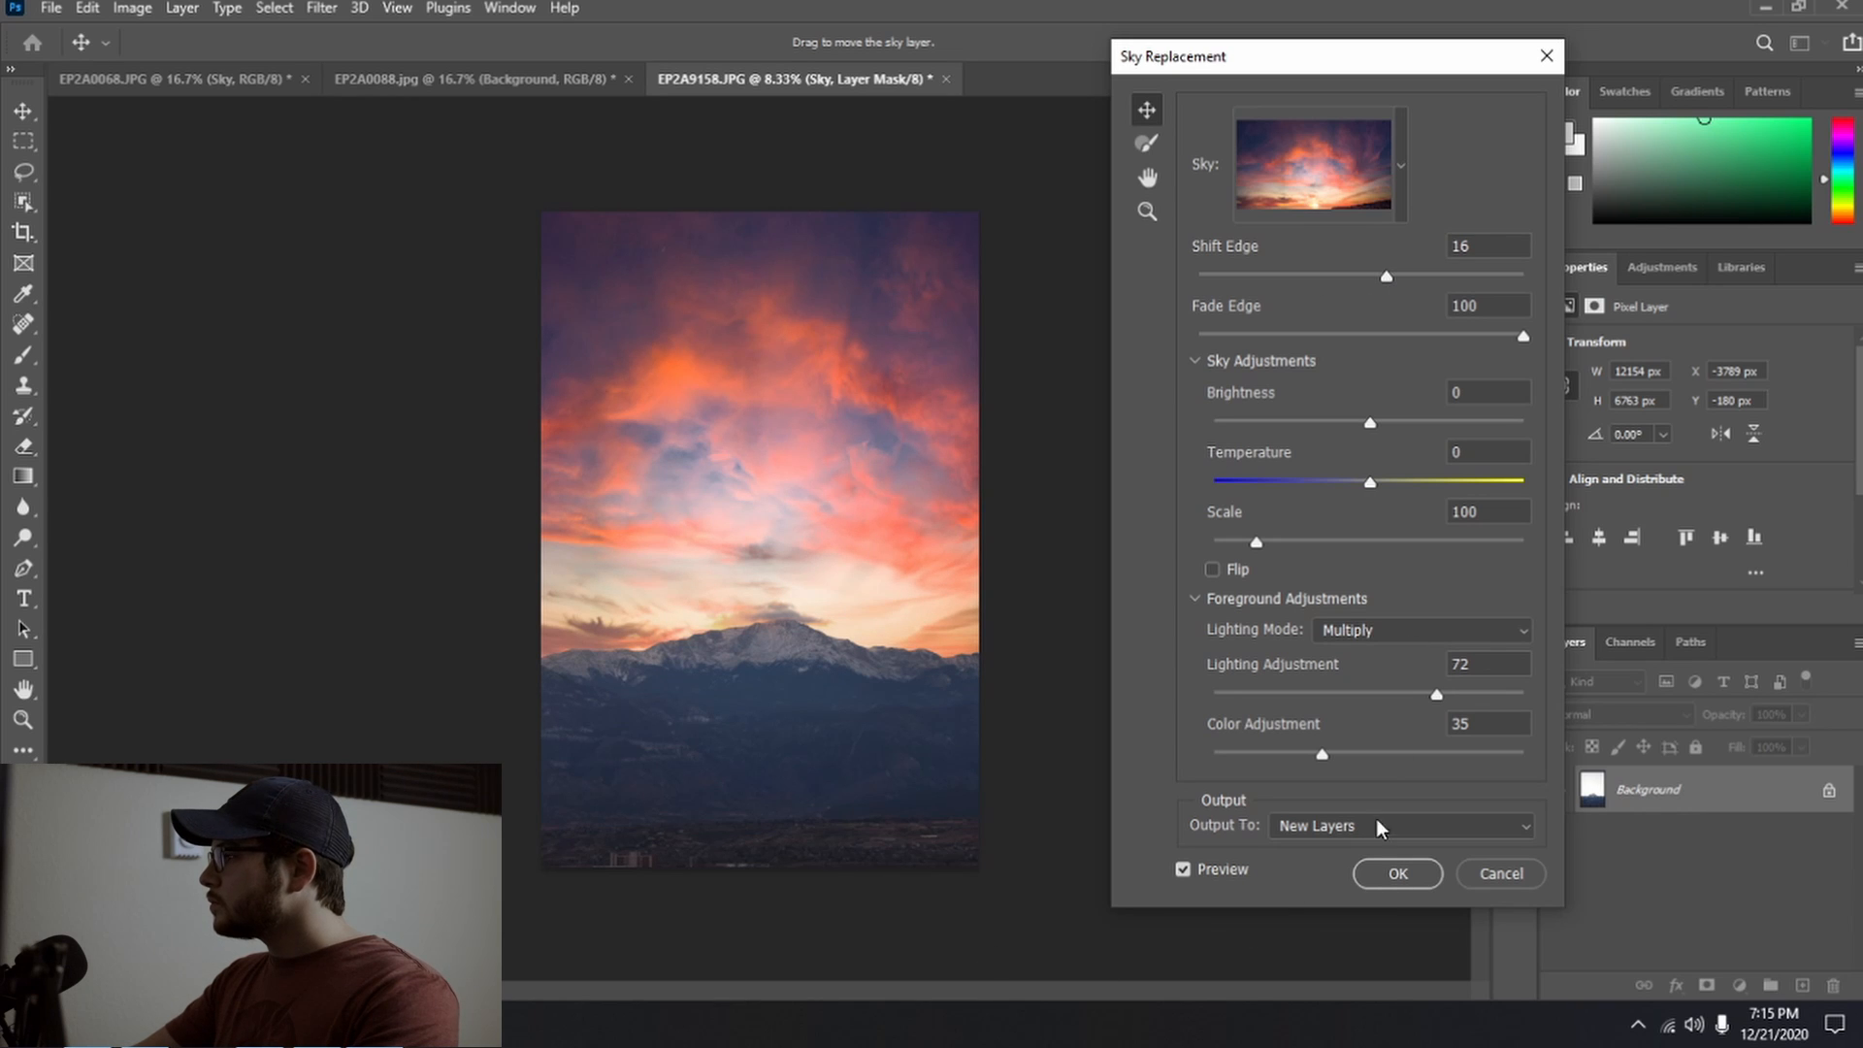
pyautogui.moveTo(1377, 482); pyautogui.dragTo(1389, 476)
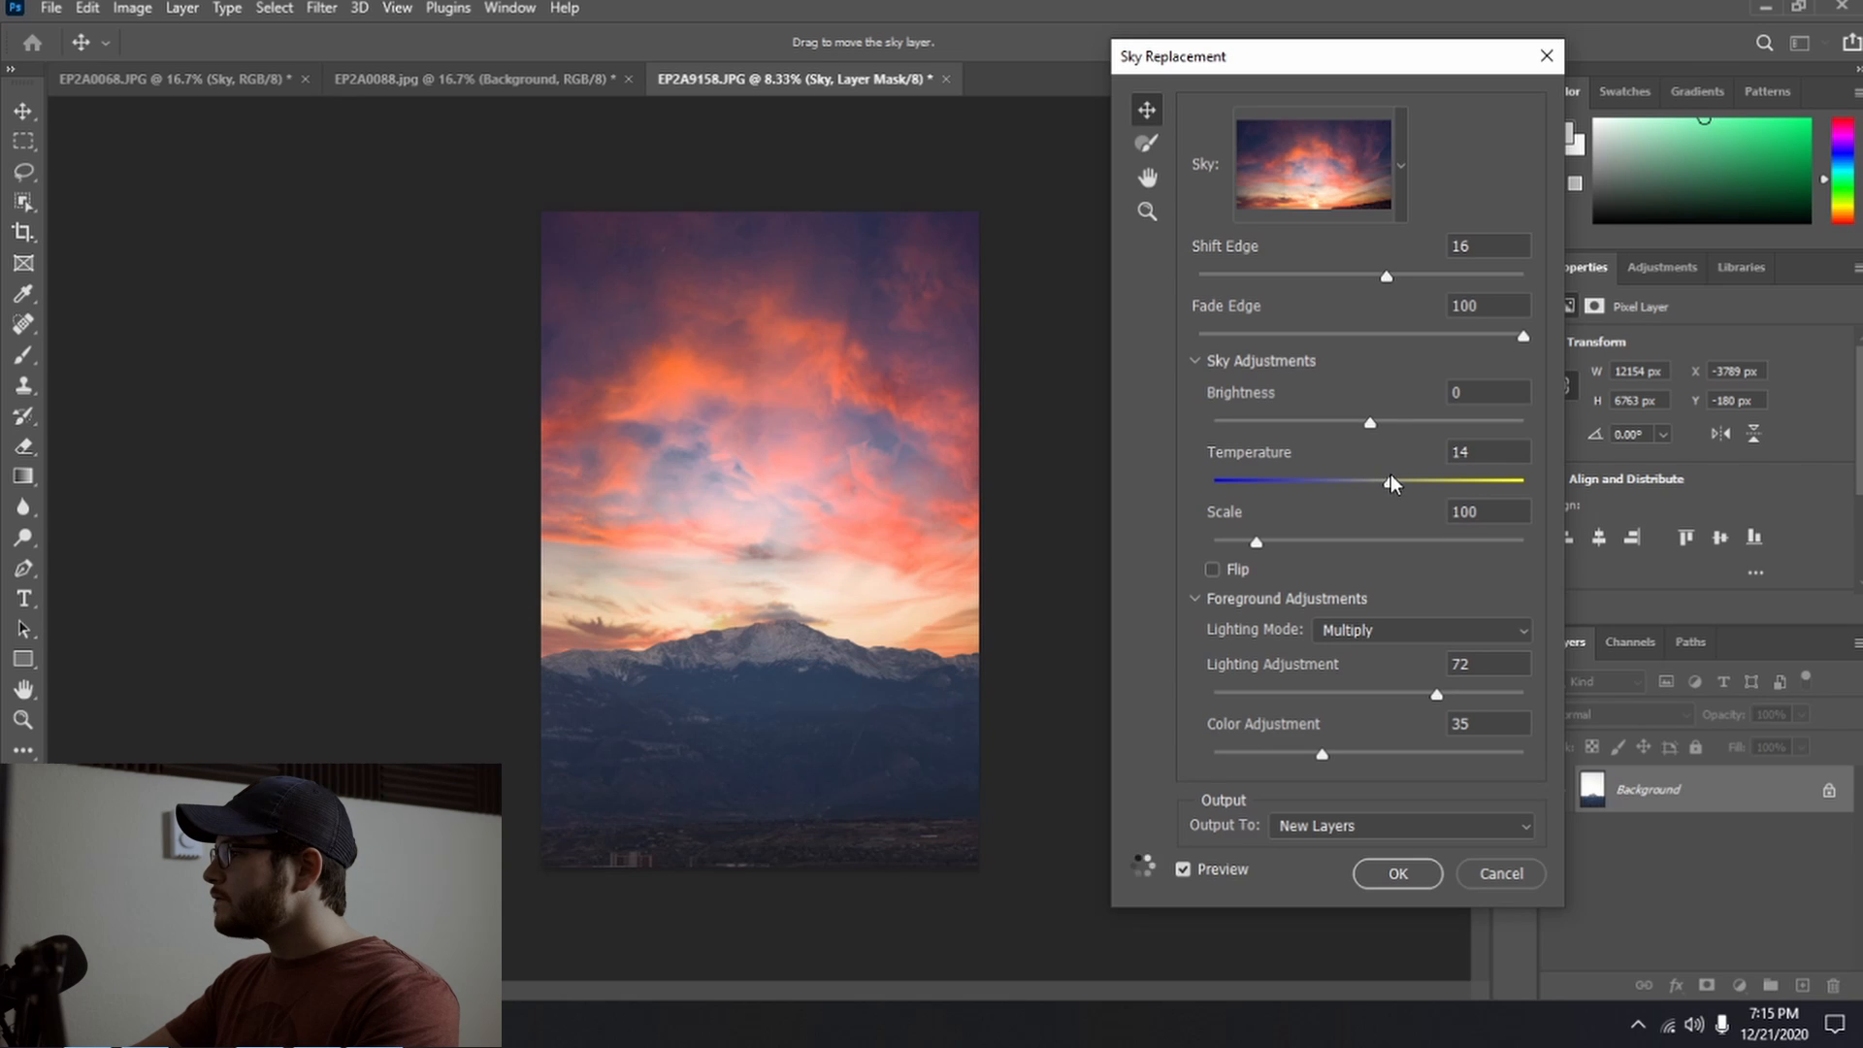
pyautogui.click(1413, 877)
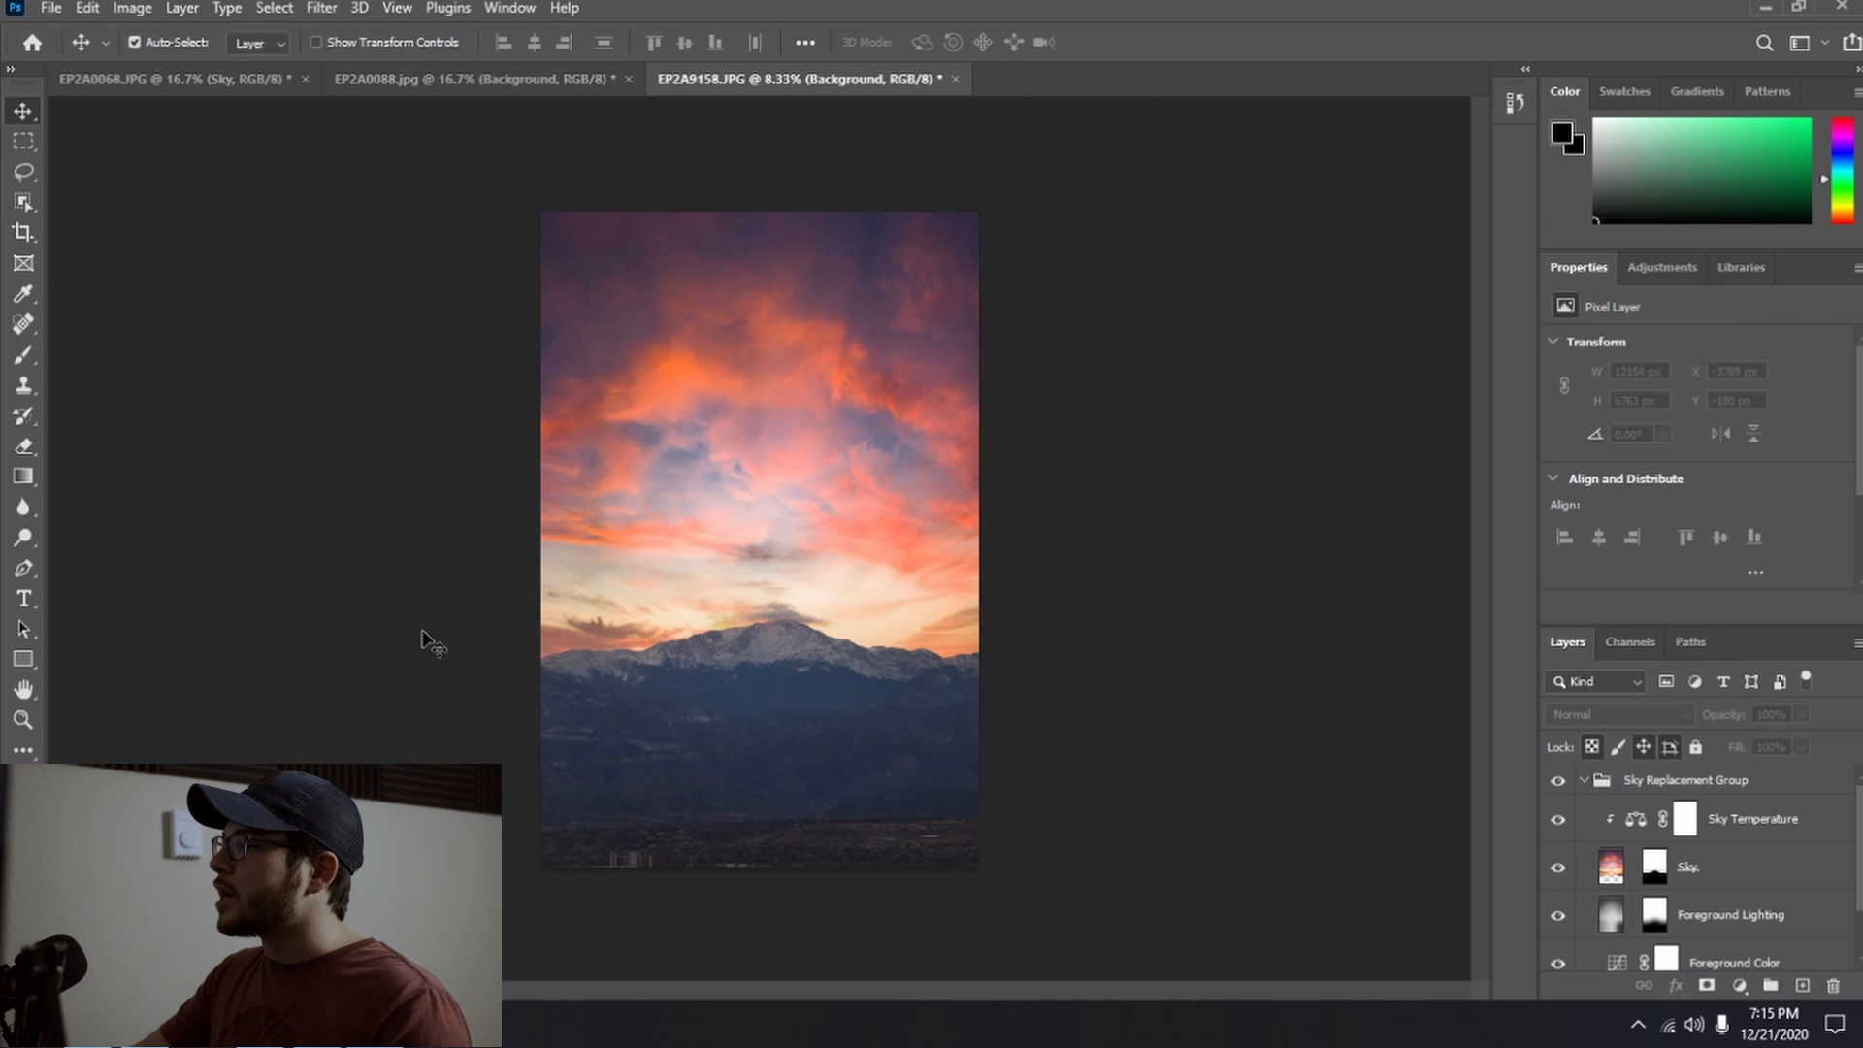
# - Switch to Lightroom with the edited mountain photo and add linear gradients covering the mountains and dark foreground
pyautogui.moveTo(412, 629); pyautogui.dragTo(1077, 849)
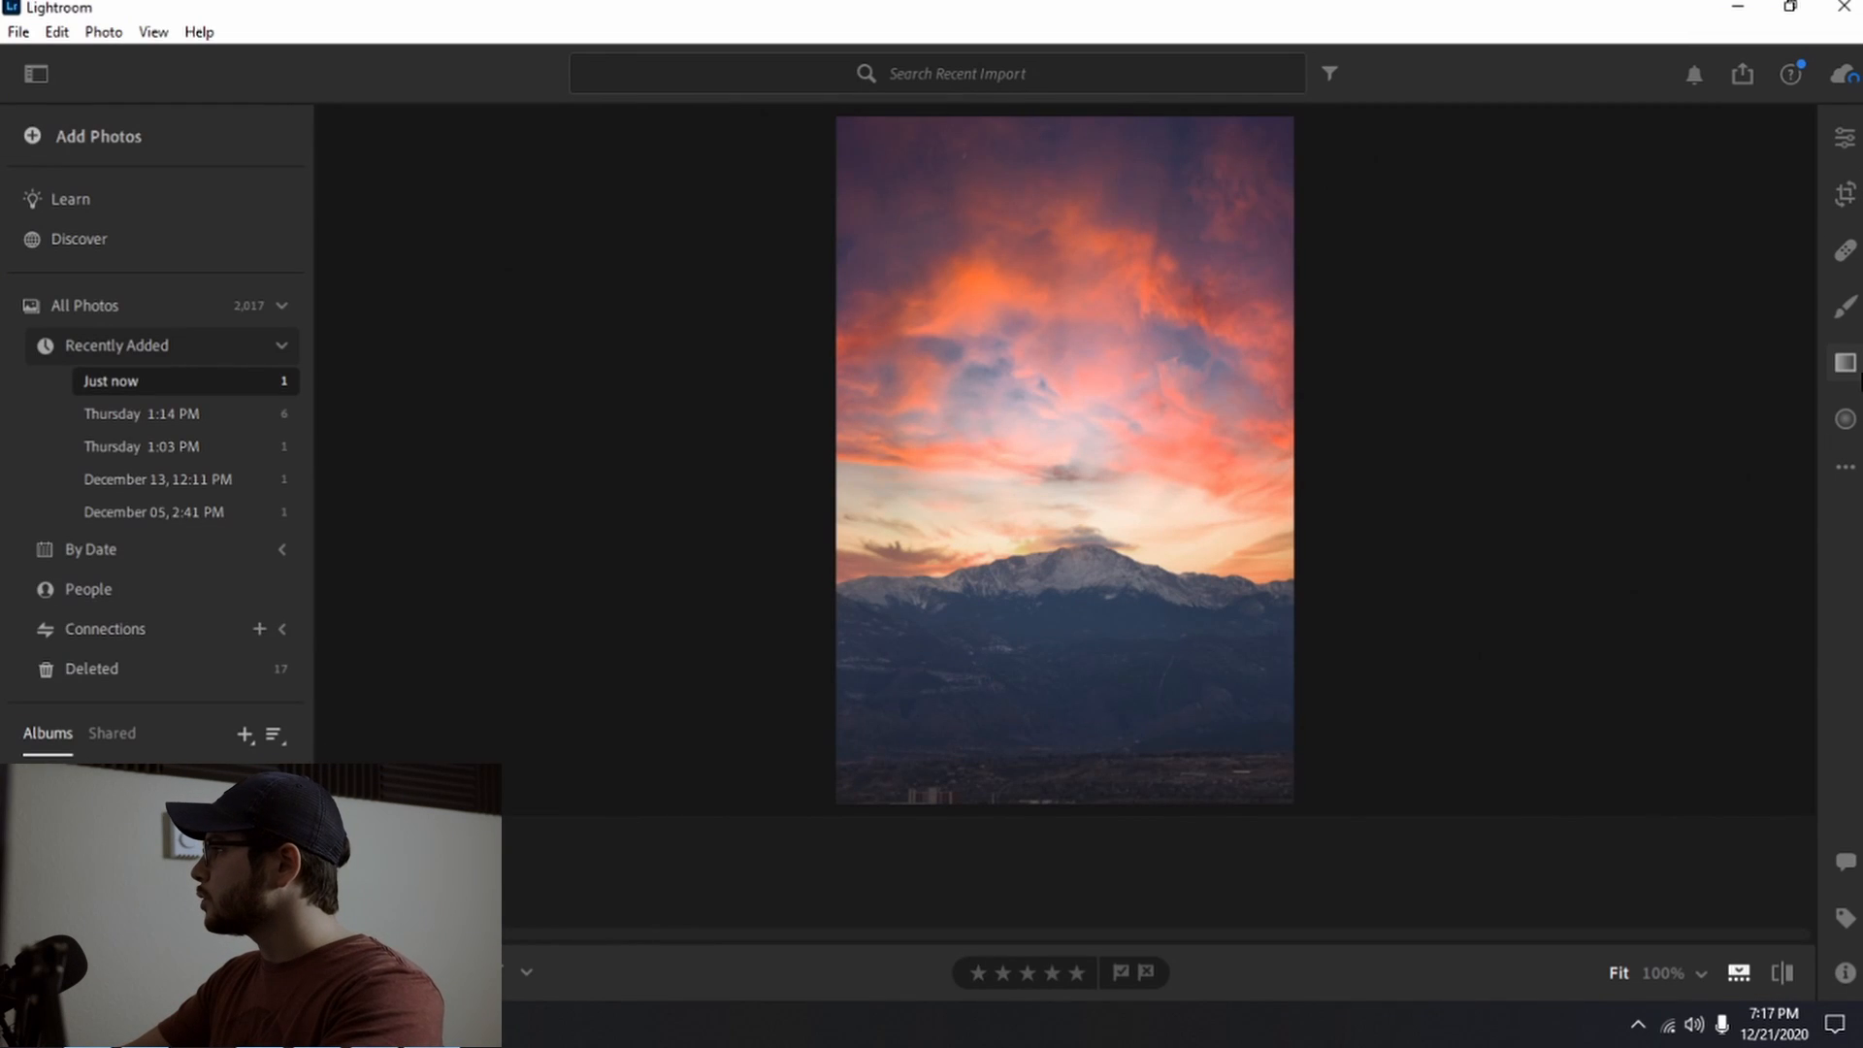
pyautogui.click(1845, 362)
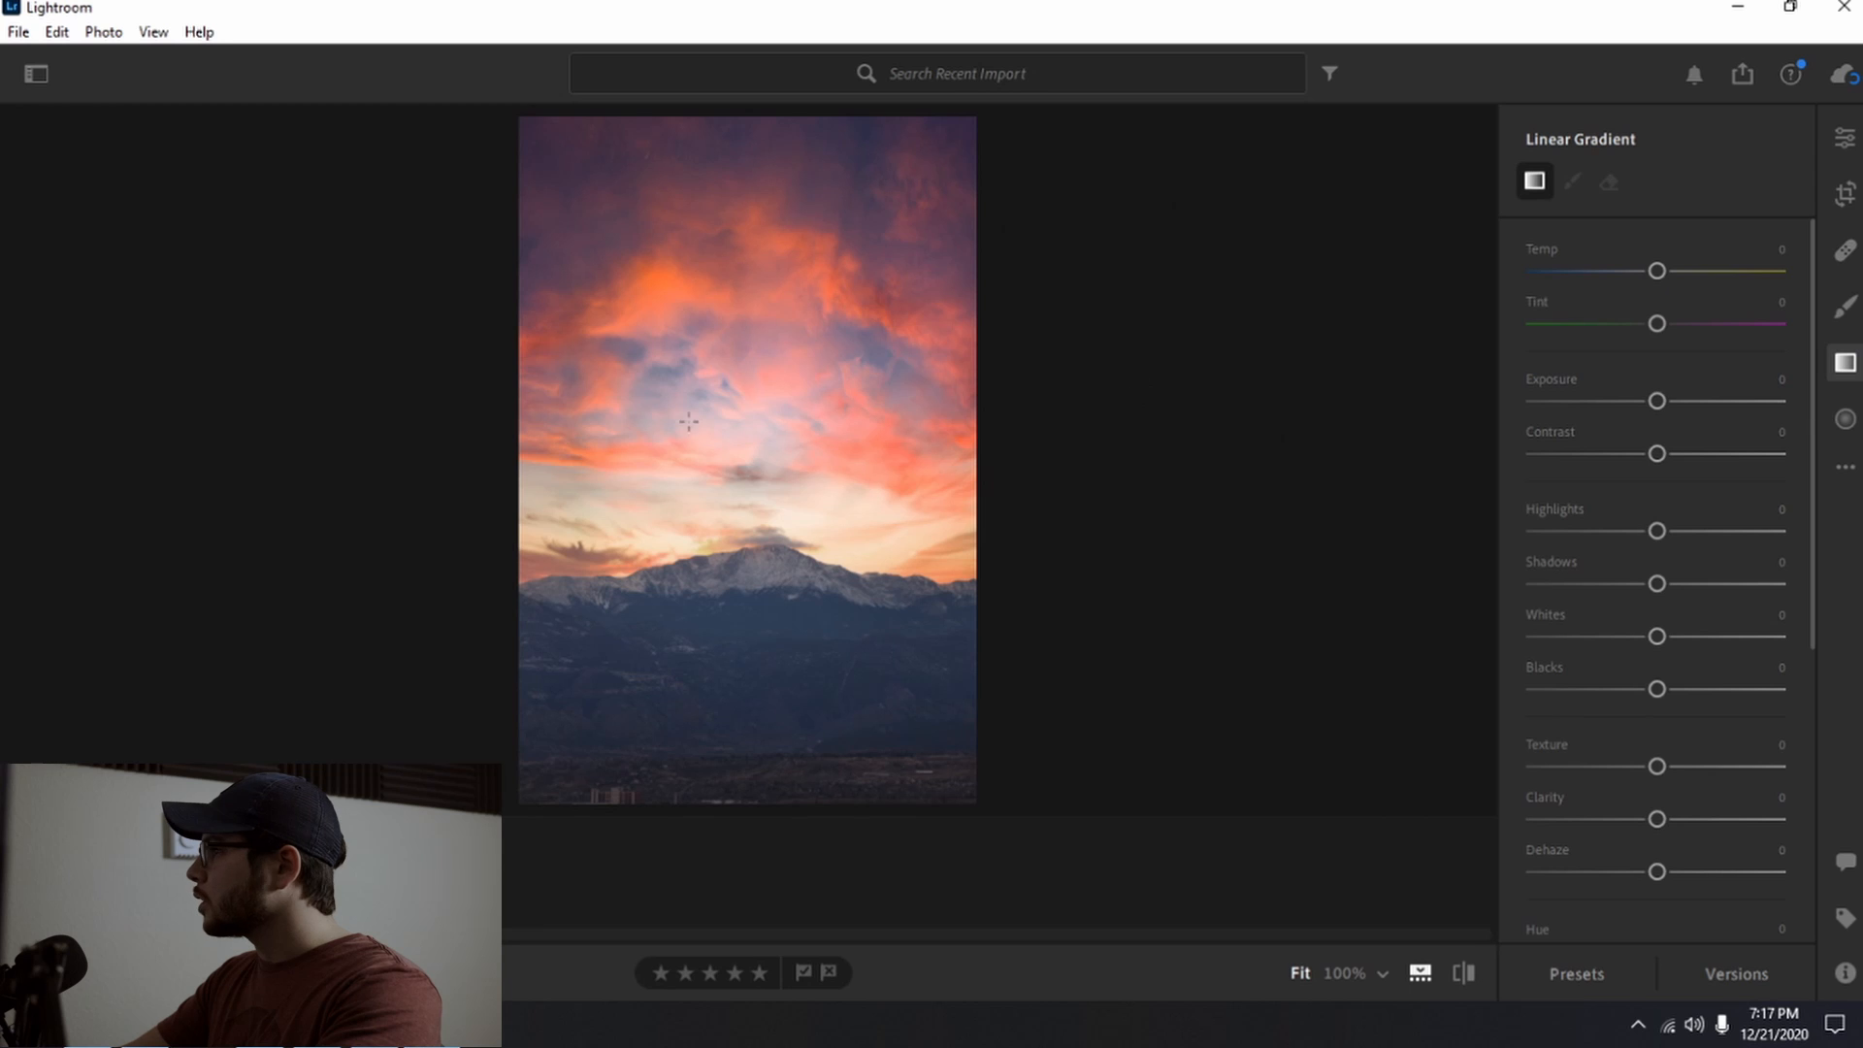
pyautogui.moveTo(550, 596); pyautogui.dragTo(857, 608)
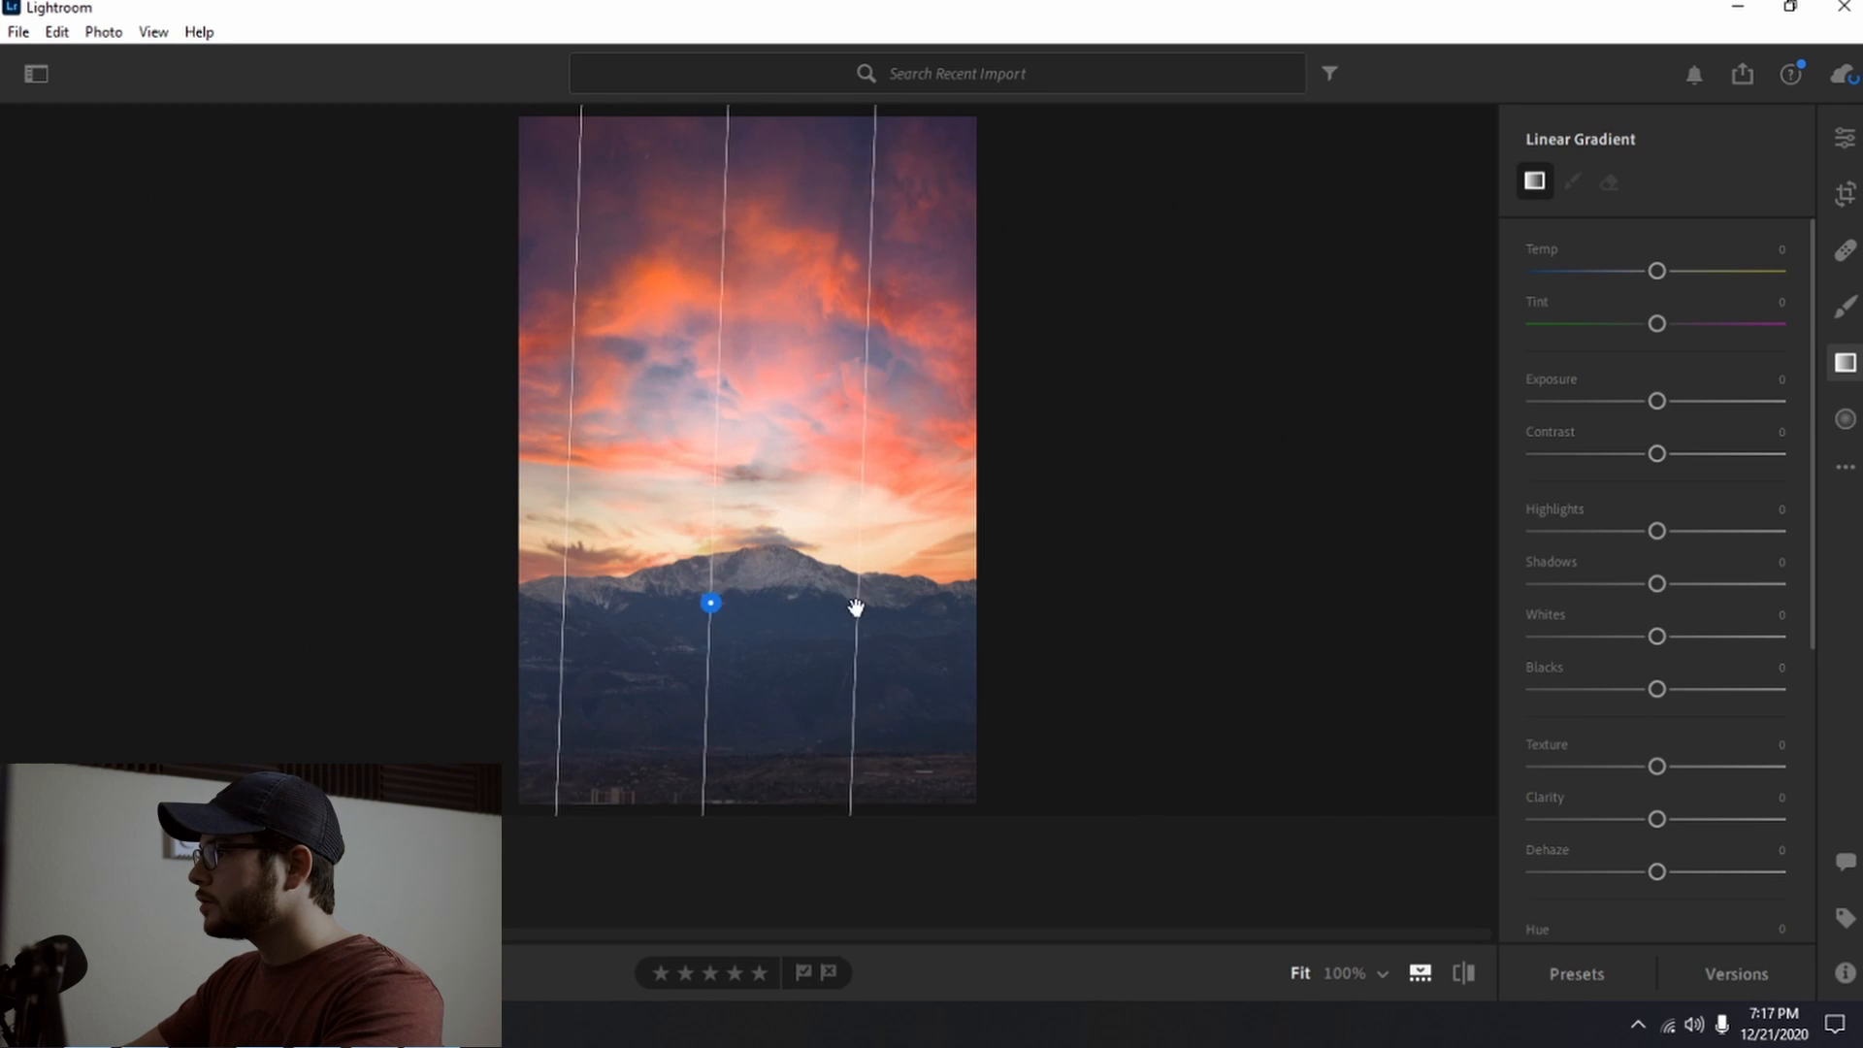
pyautogui.moveTo(707, 512); pyautogui.dragTo(927, 652)
pyautogui.moveTo(734, 389); pyautogui.dragTo(727, 719)
pyautogui.moveTo(721, 787); pyautogui.dragTo(665, 624)
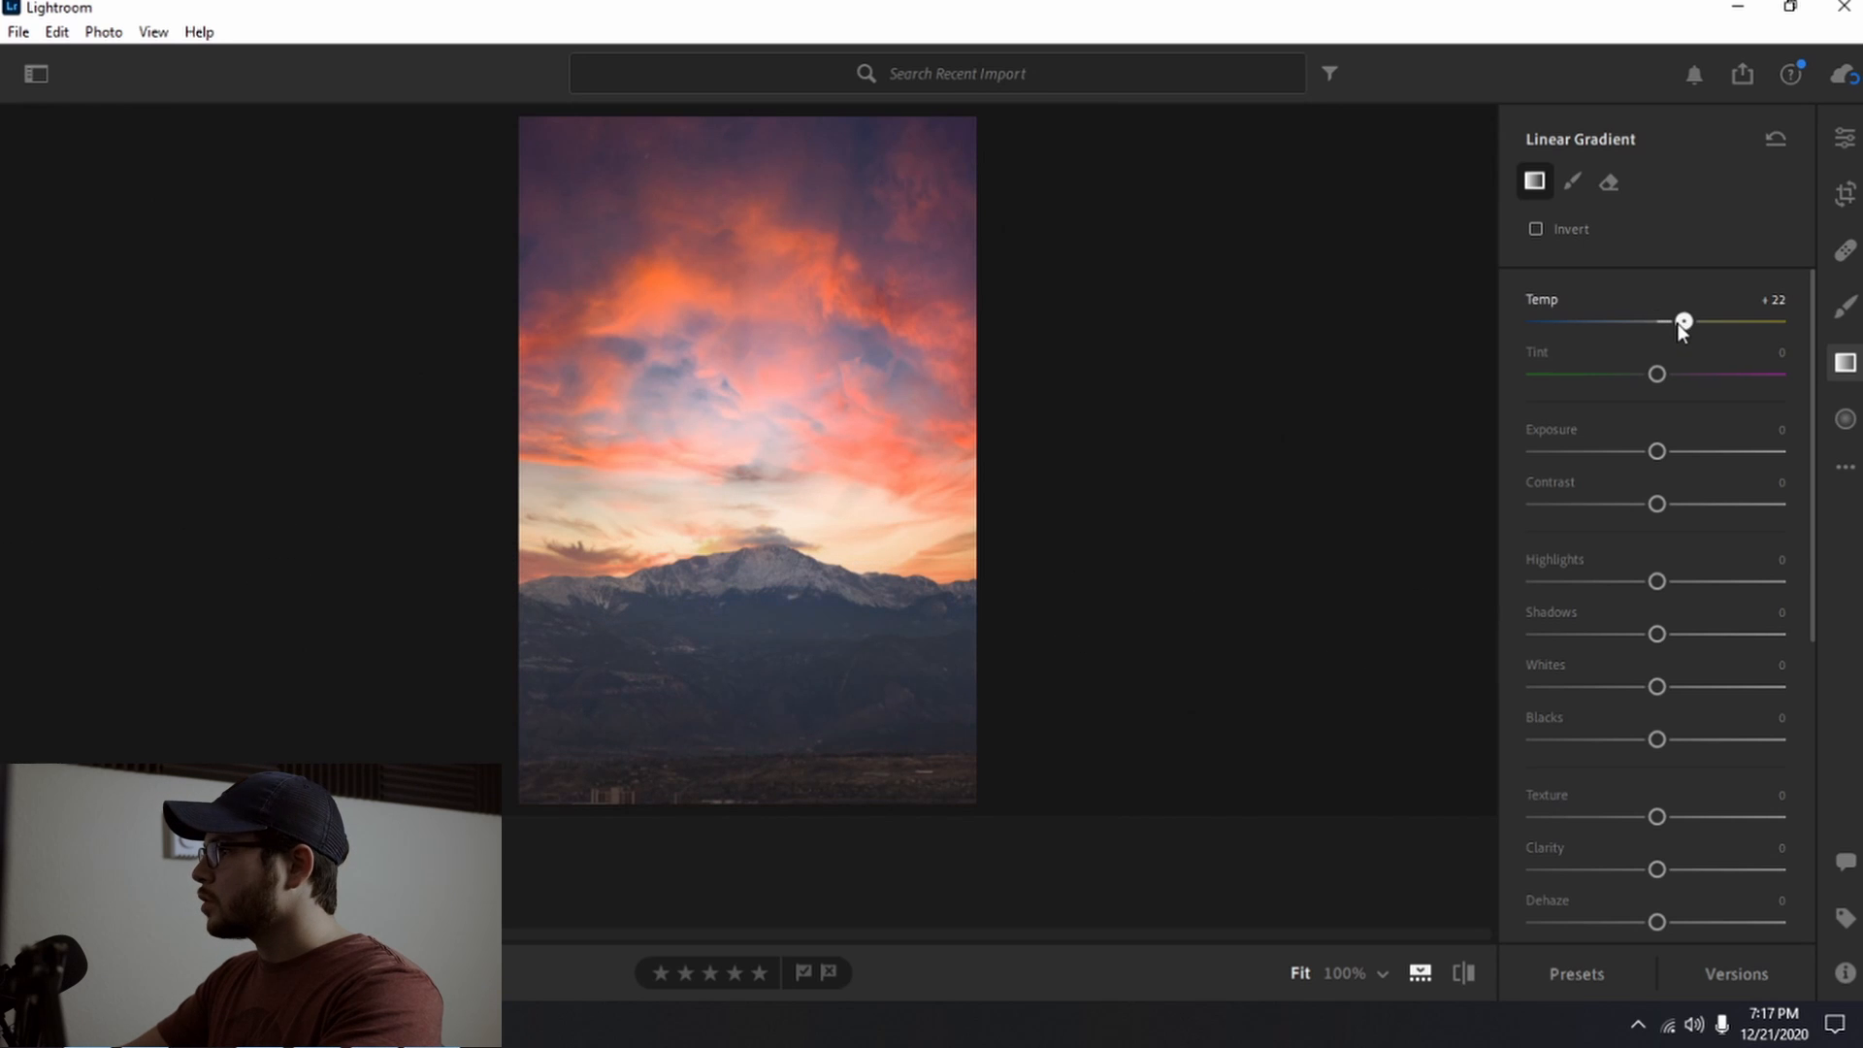
# - Set the mountain gradient's Temp to +50, Contrast to +85, Highlights to -9 and Shadows to -6
pyautogui.moveTo(1681, 328); pyautogui.dragTo(1714, 328)
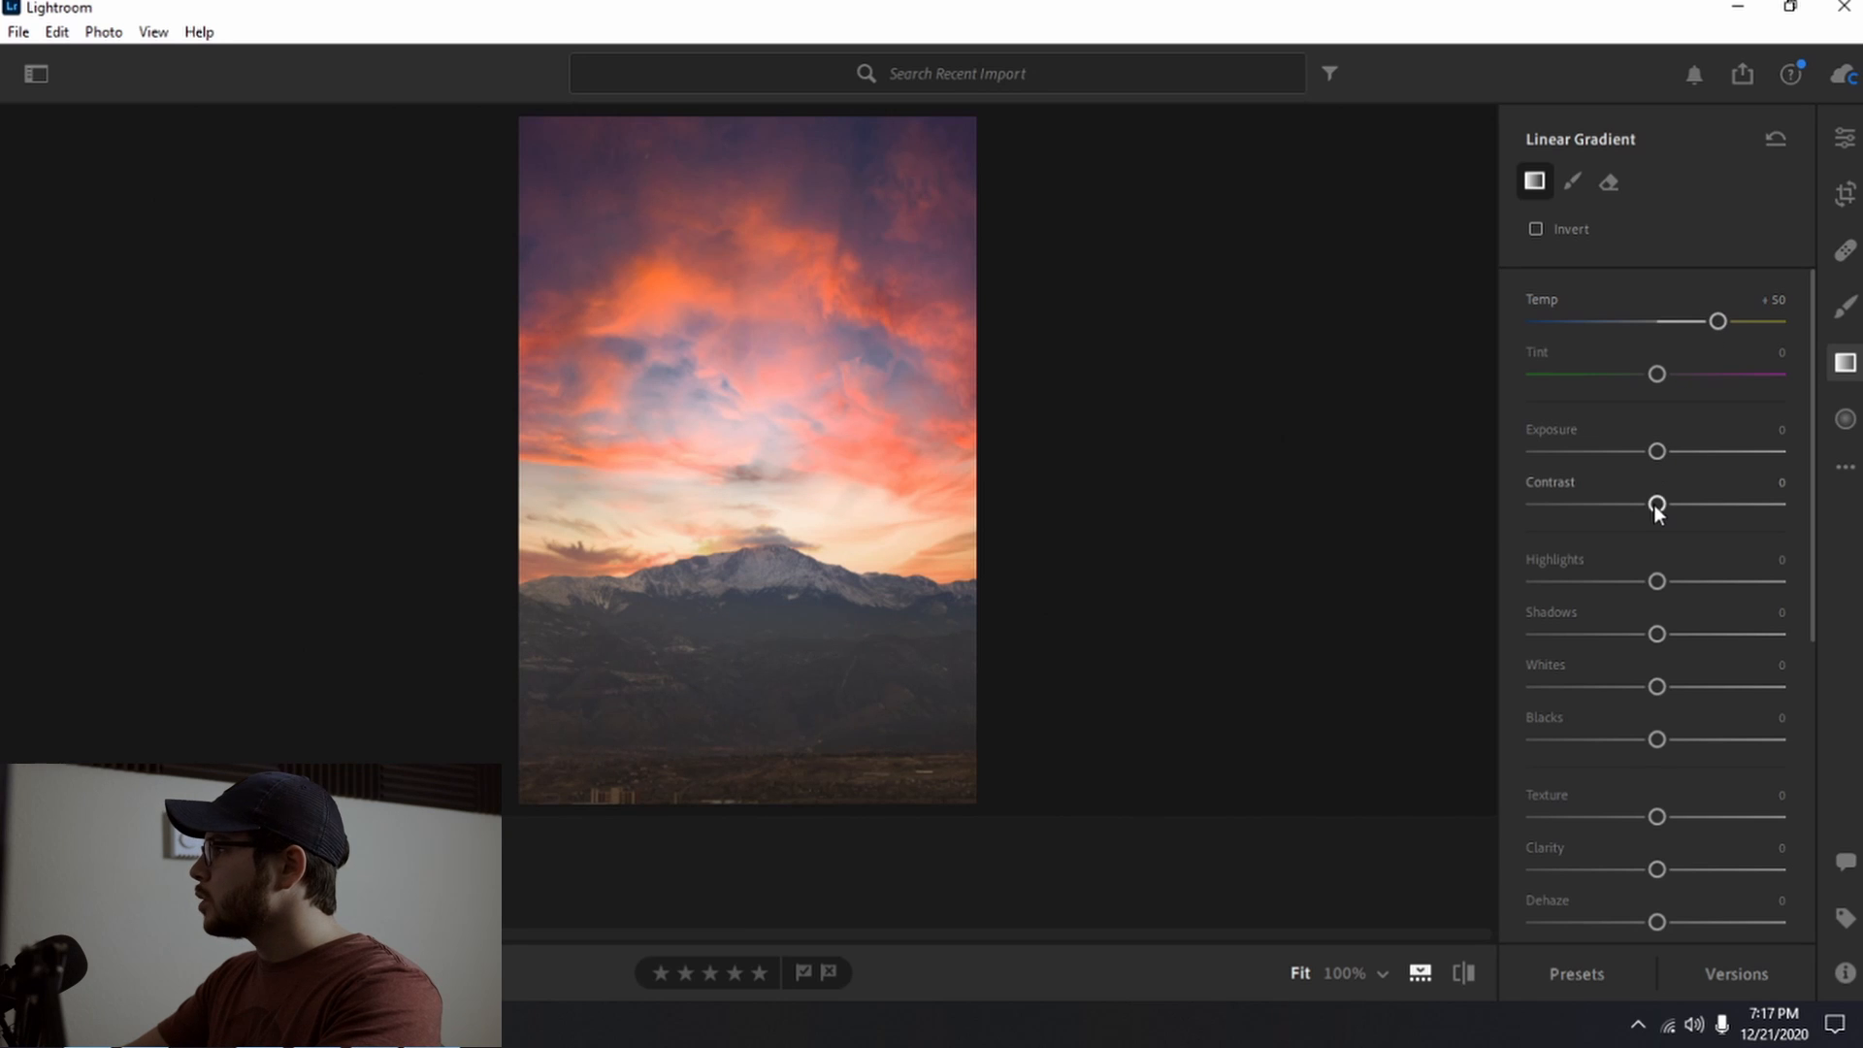
pyautogui.moveTo(1654, 505); pyautogui.dragTo(1748, 505)
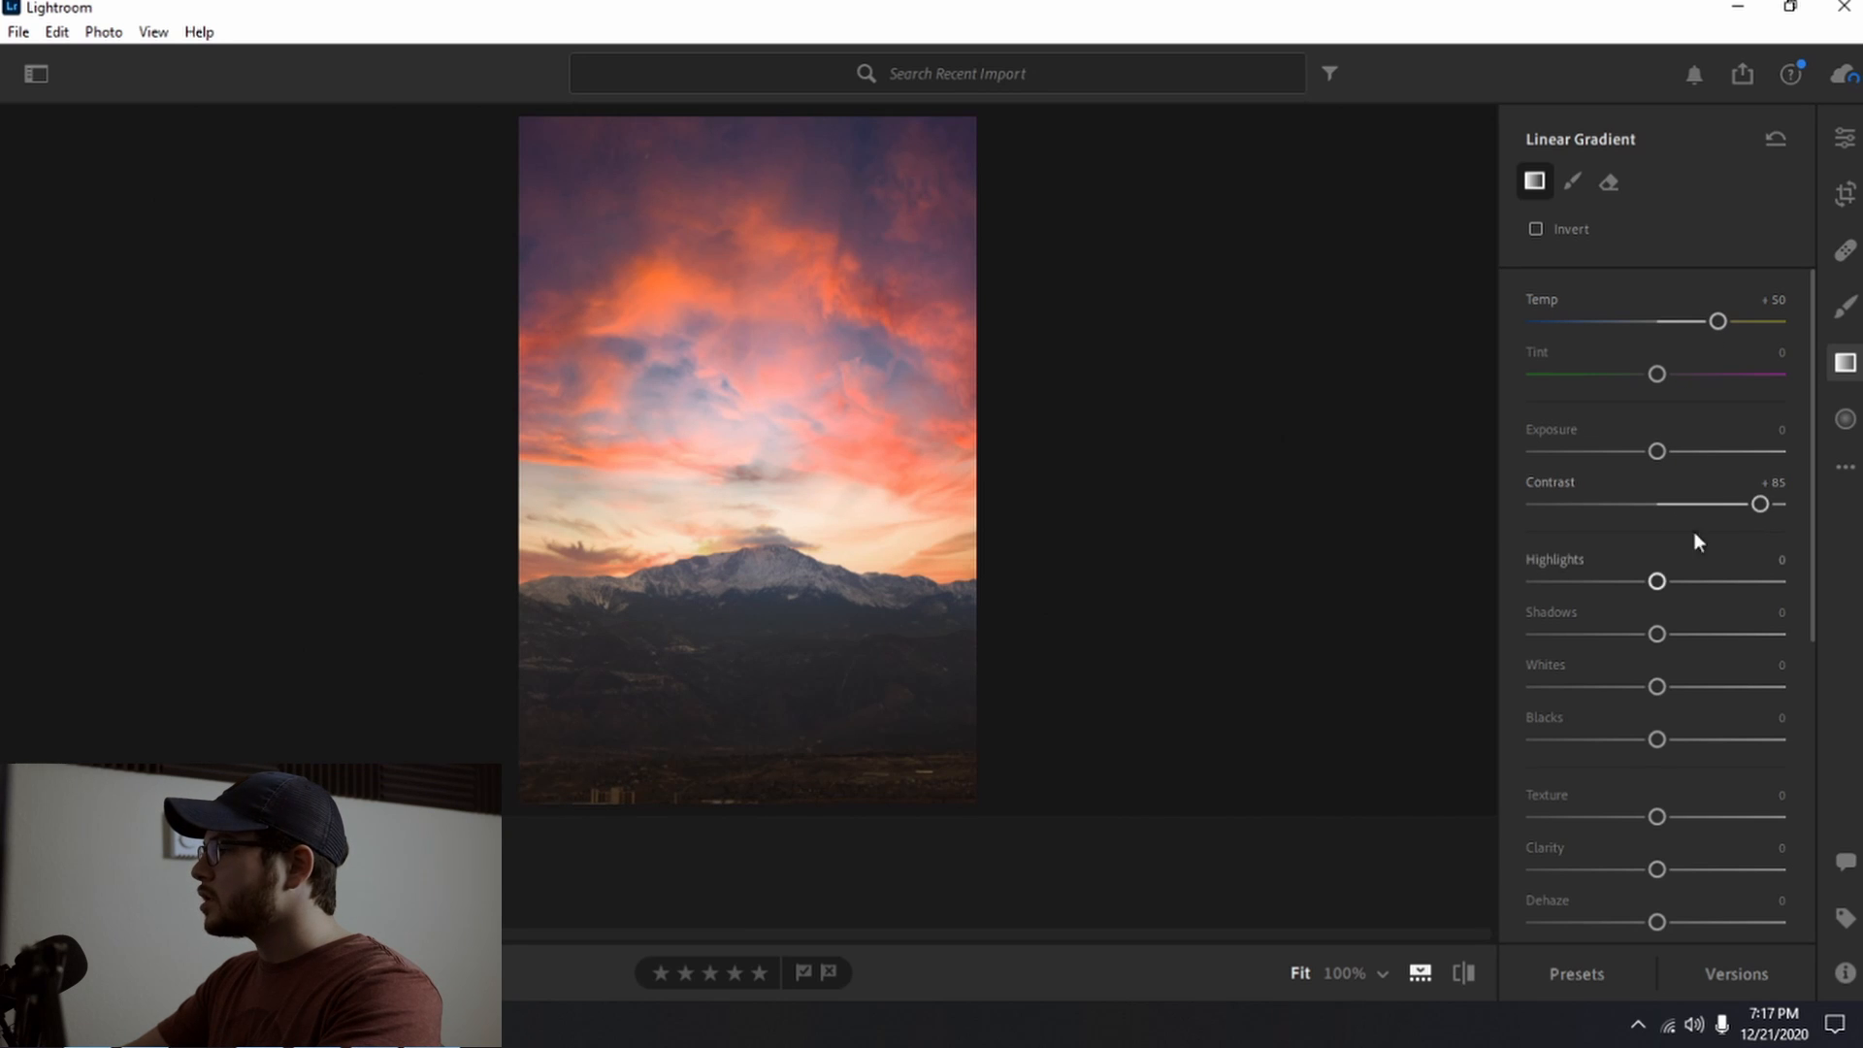
pyautogui.moveTo(1676, 594); pyautogui.dragTo(1645, 638)
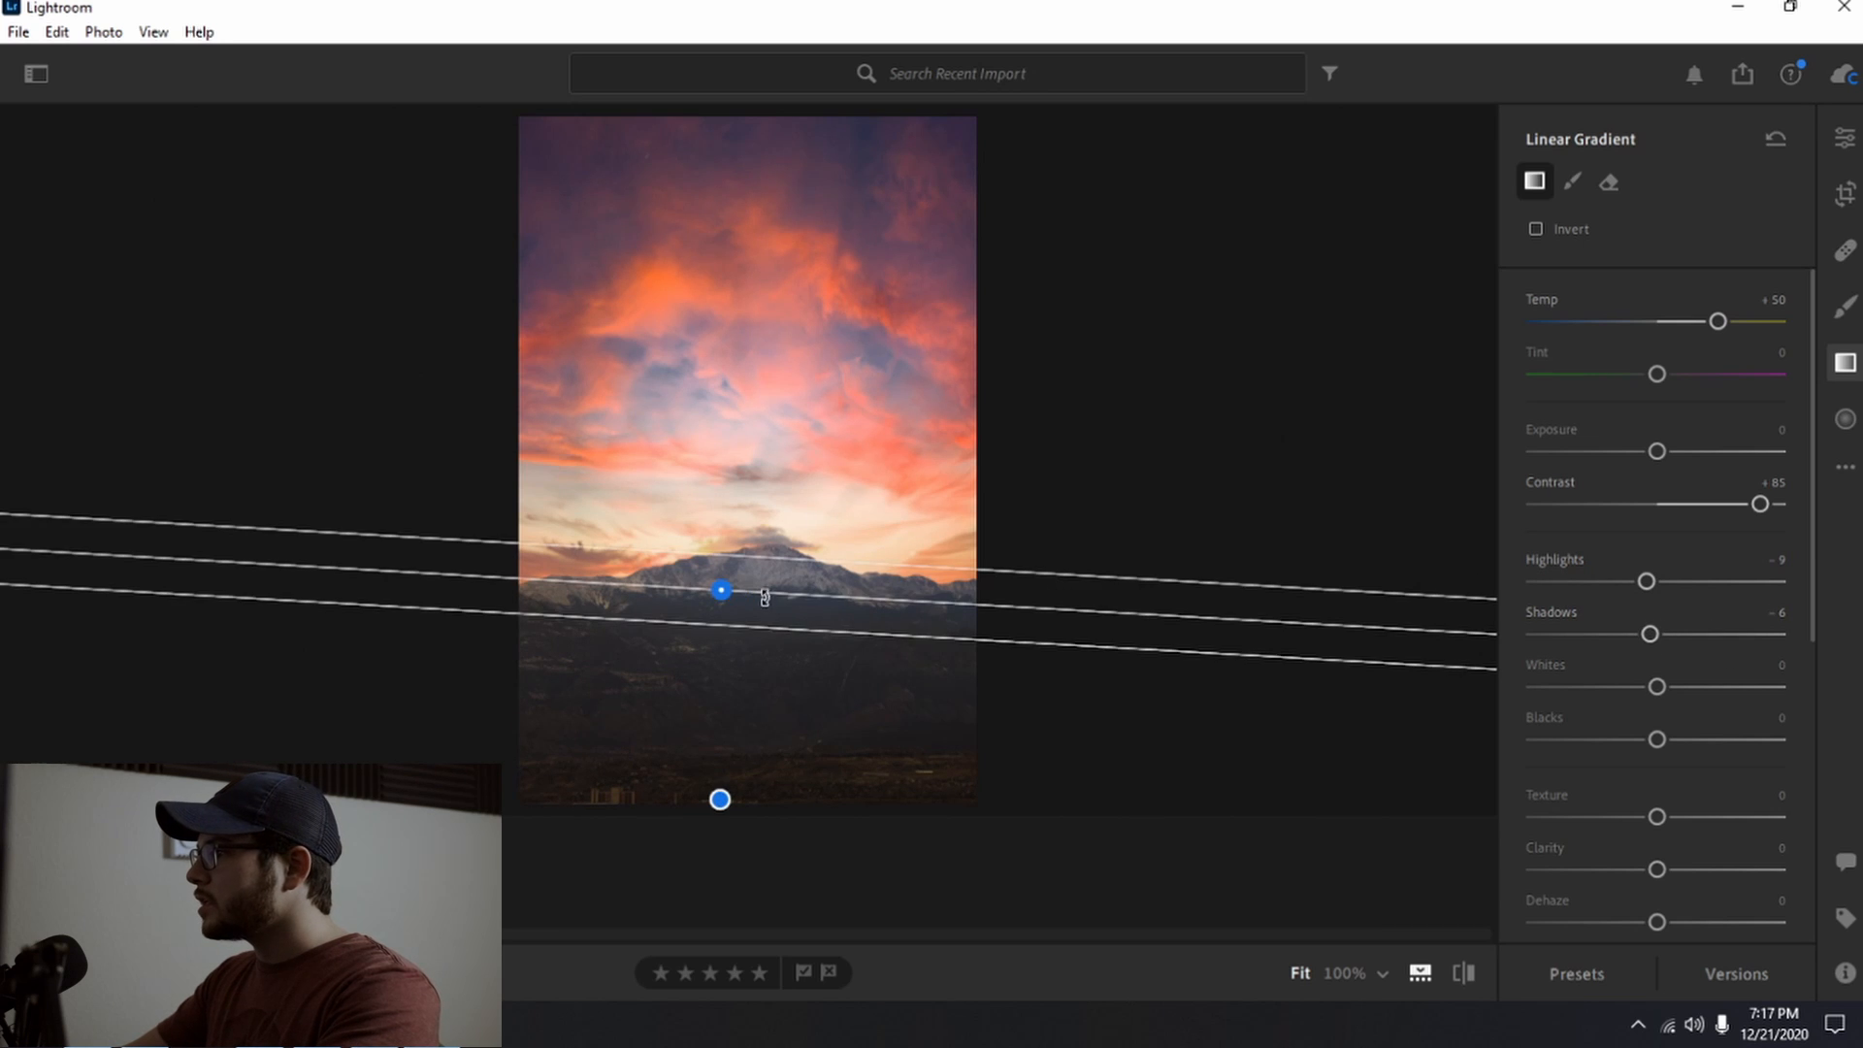
# - Lower and re-angle the gradient across the mountains, and set its Tint to +13 and Exposure to +0.04
pyautogui.moveTo(798, 596); pyautogui.dragTo(801, 679)
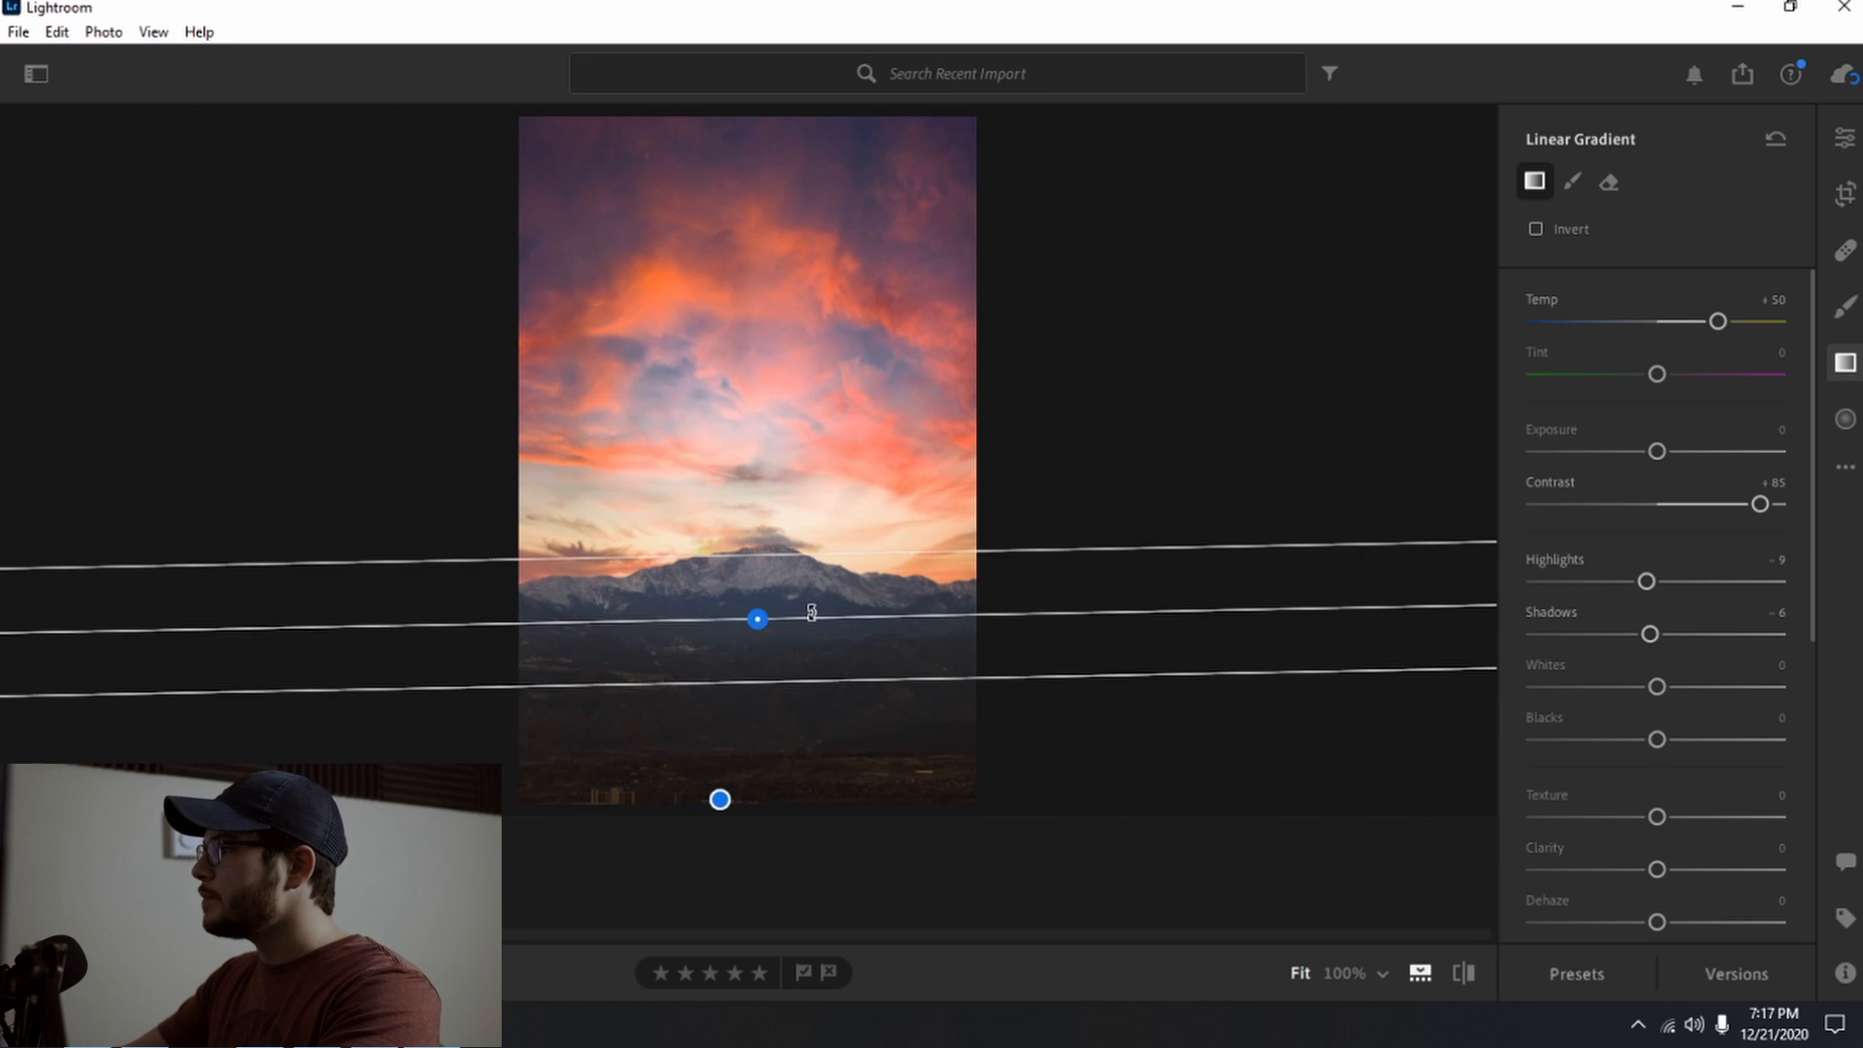
pyautogui.scroll(-5, 1605, 695)
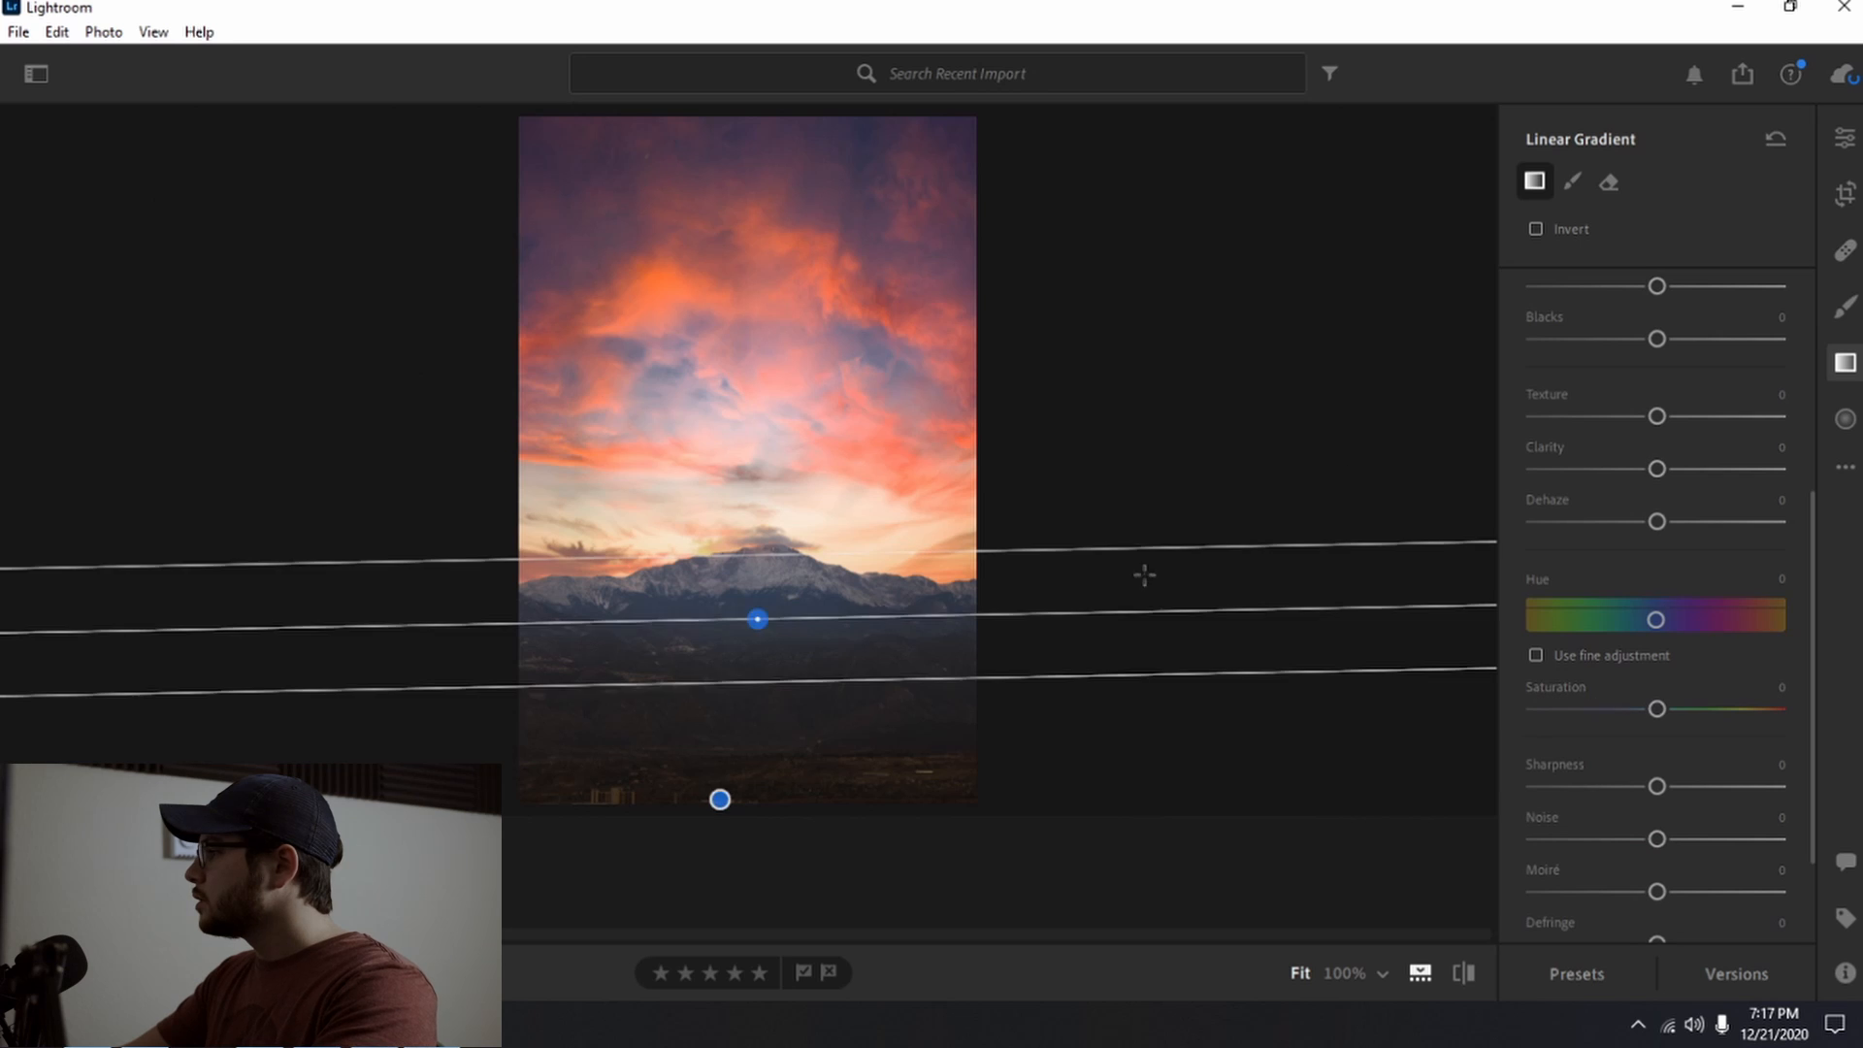
pyautogui.scroll(5, 1604, 798)
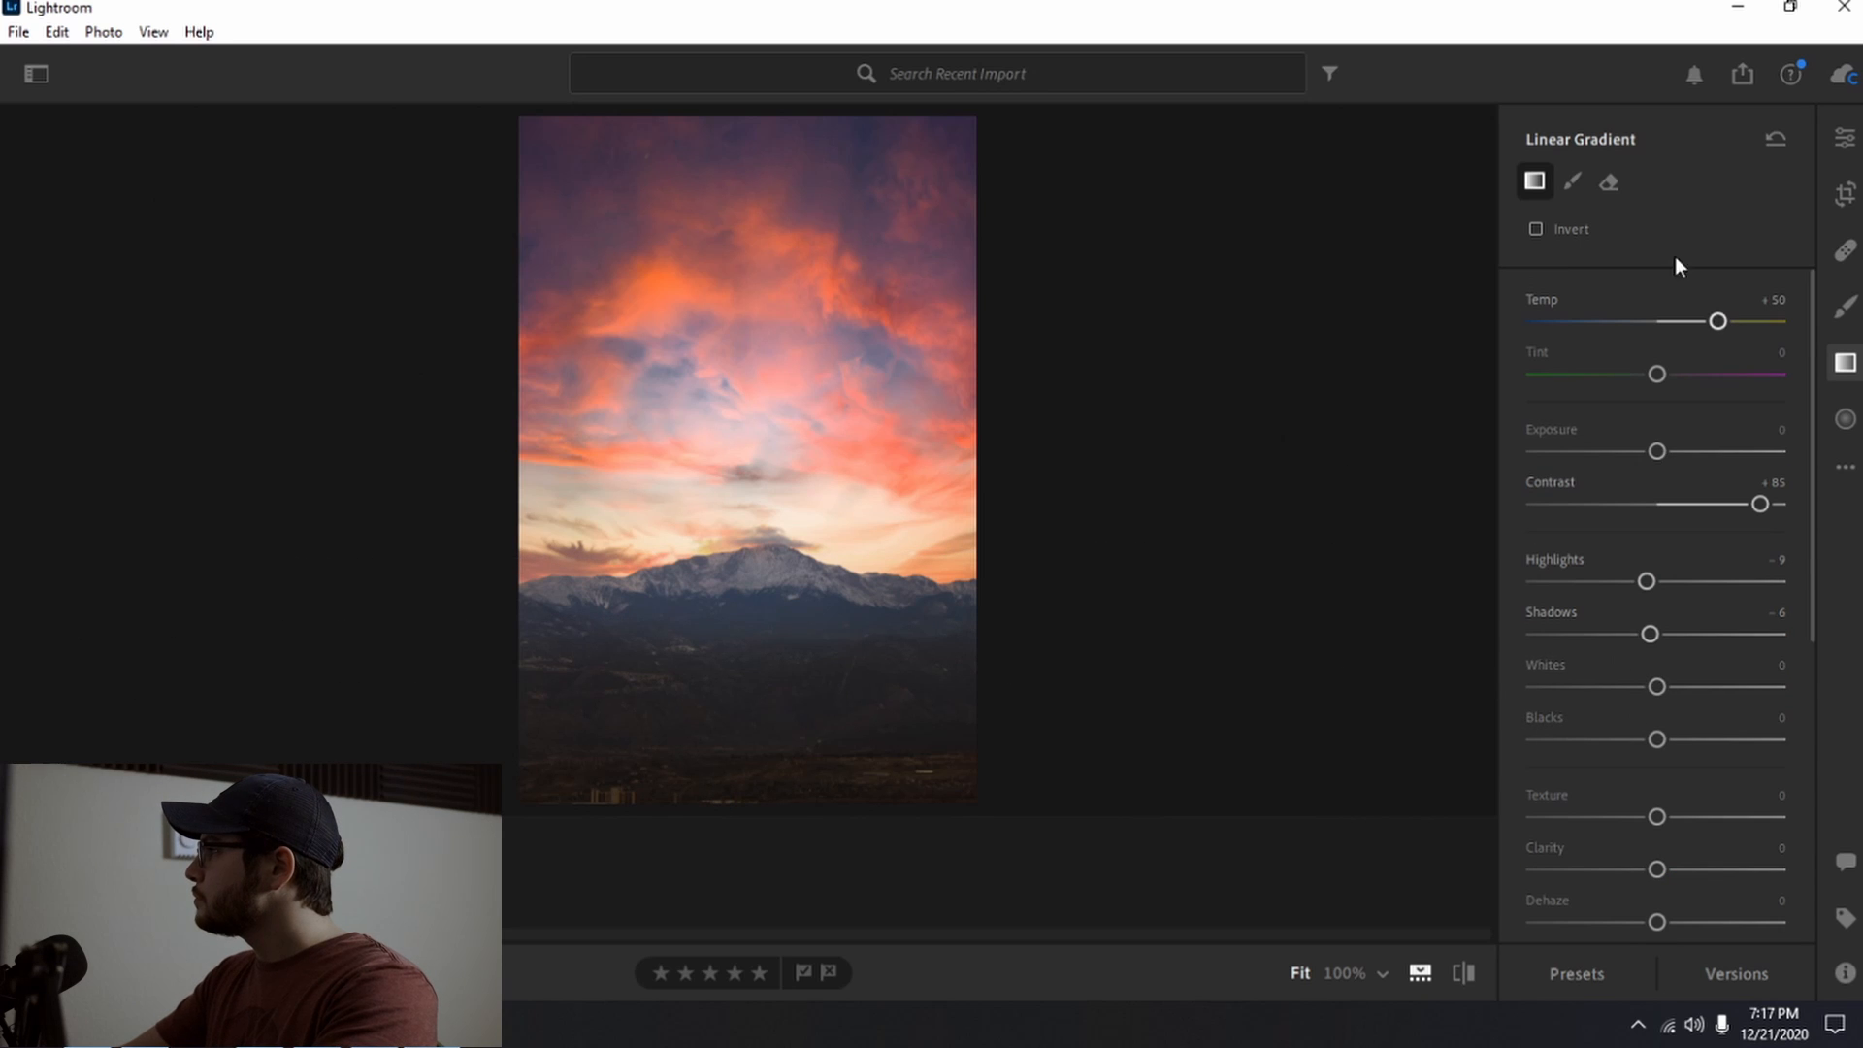
pyautogui.moveTo(1659, 374)
pyautogui.mouseDown()
pyautogui.moveTo(1681, 380)
pyautogui.moveTo(1630, 380)
pyautogui.moveTo(1665, 374)
pyautogui.mouseUp()
pyautogui.moveTo(1659, 450)
pyautogui.mouseDown()
pyautogui.moveTo(1639, 458)
pyautogui.moveTo(1657, 458)
pyautogui.mouseUp()
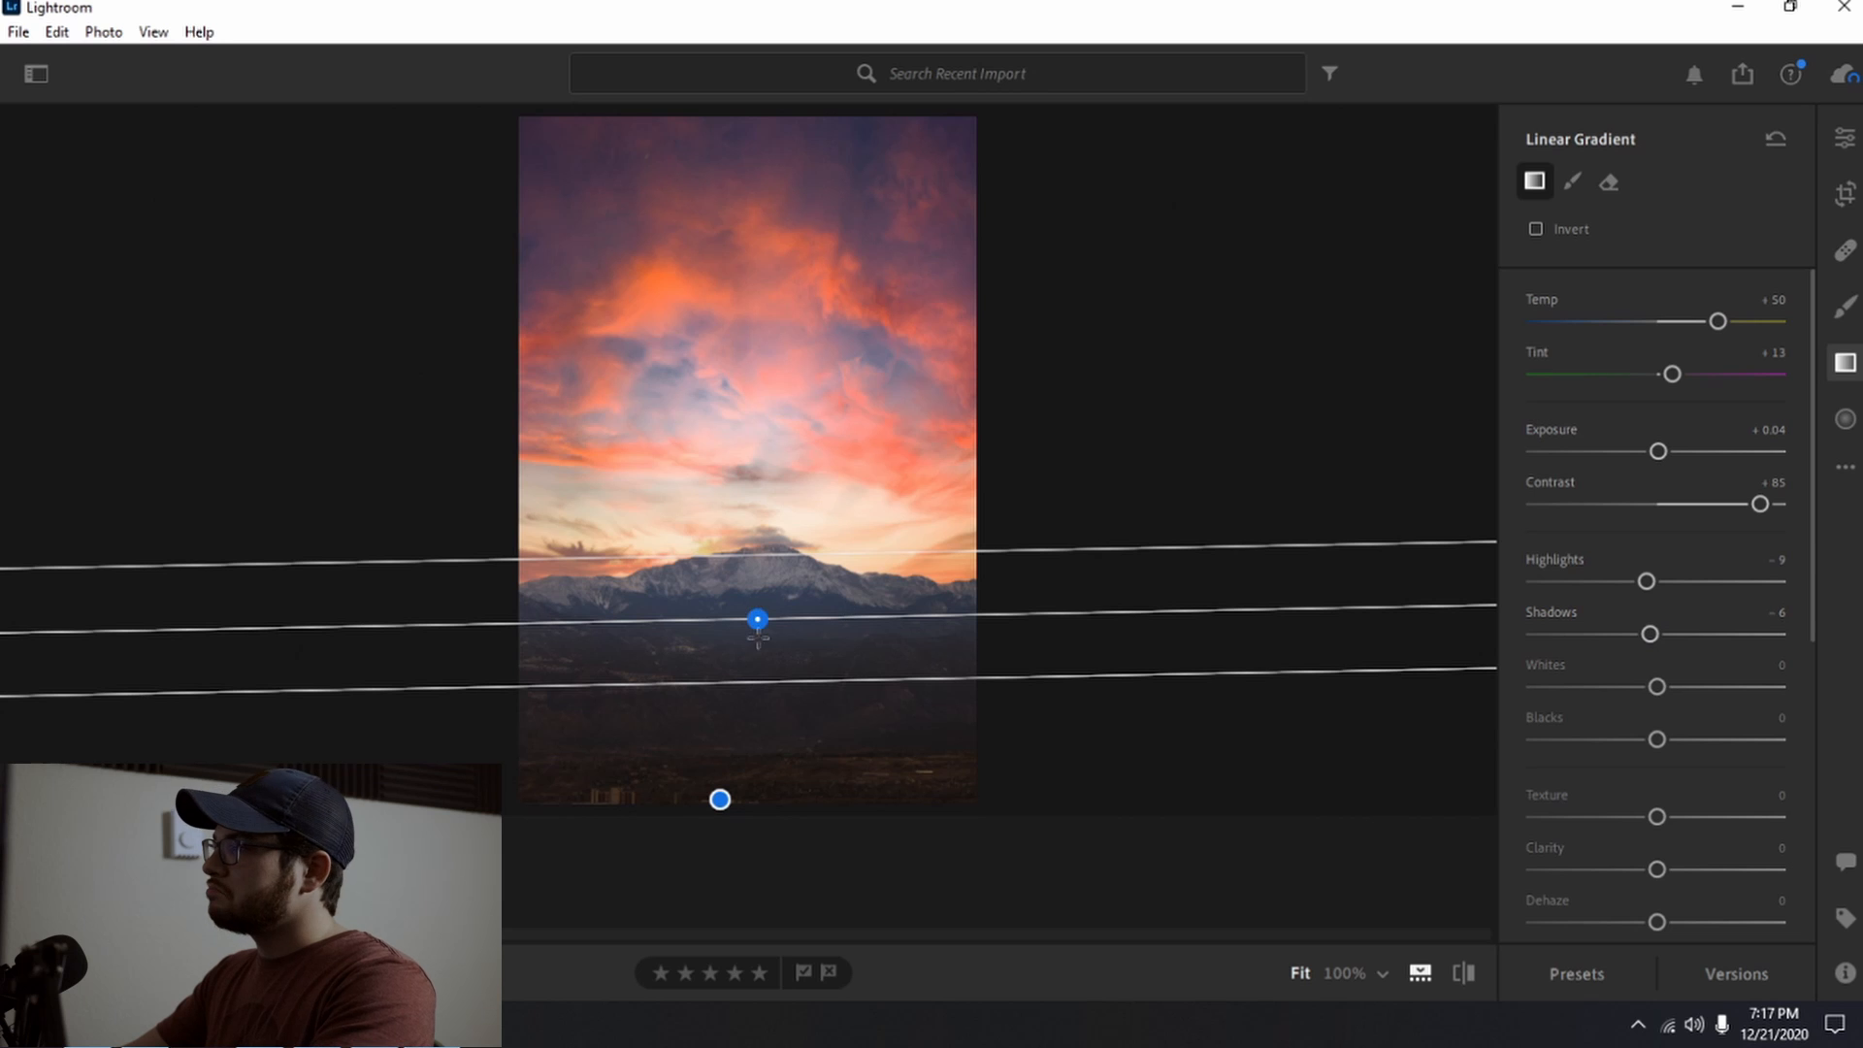
pyautogui.click(1842, 363)
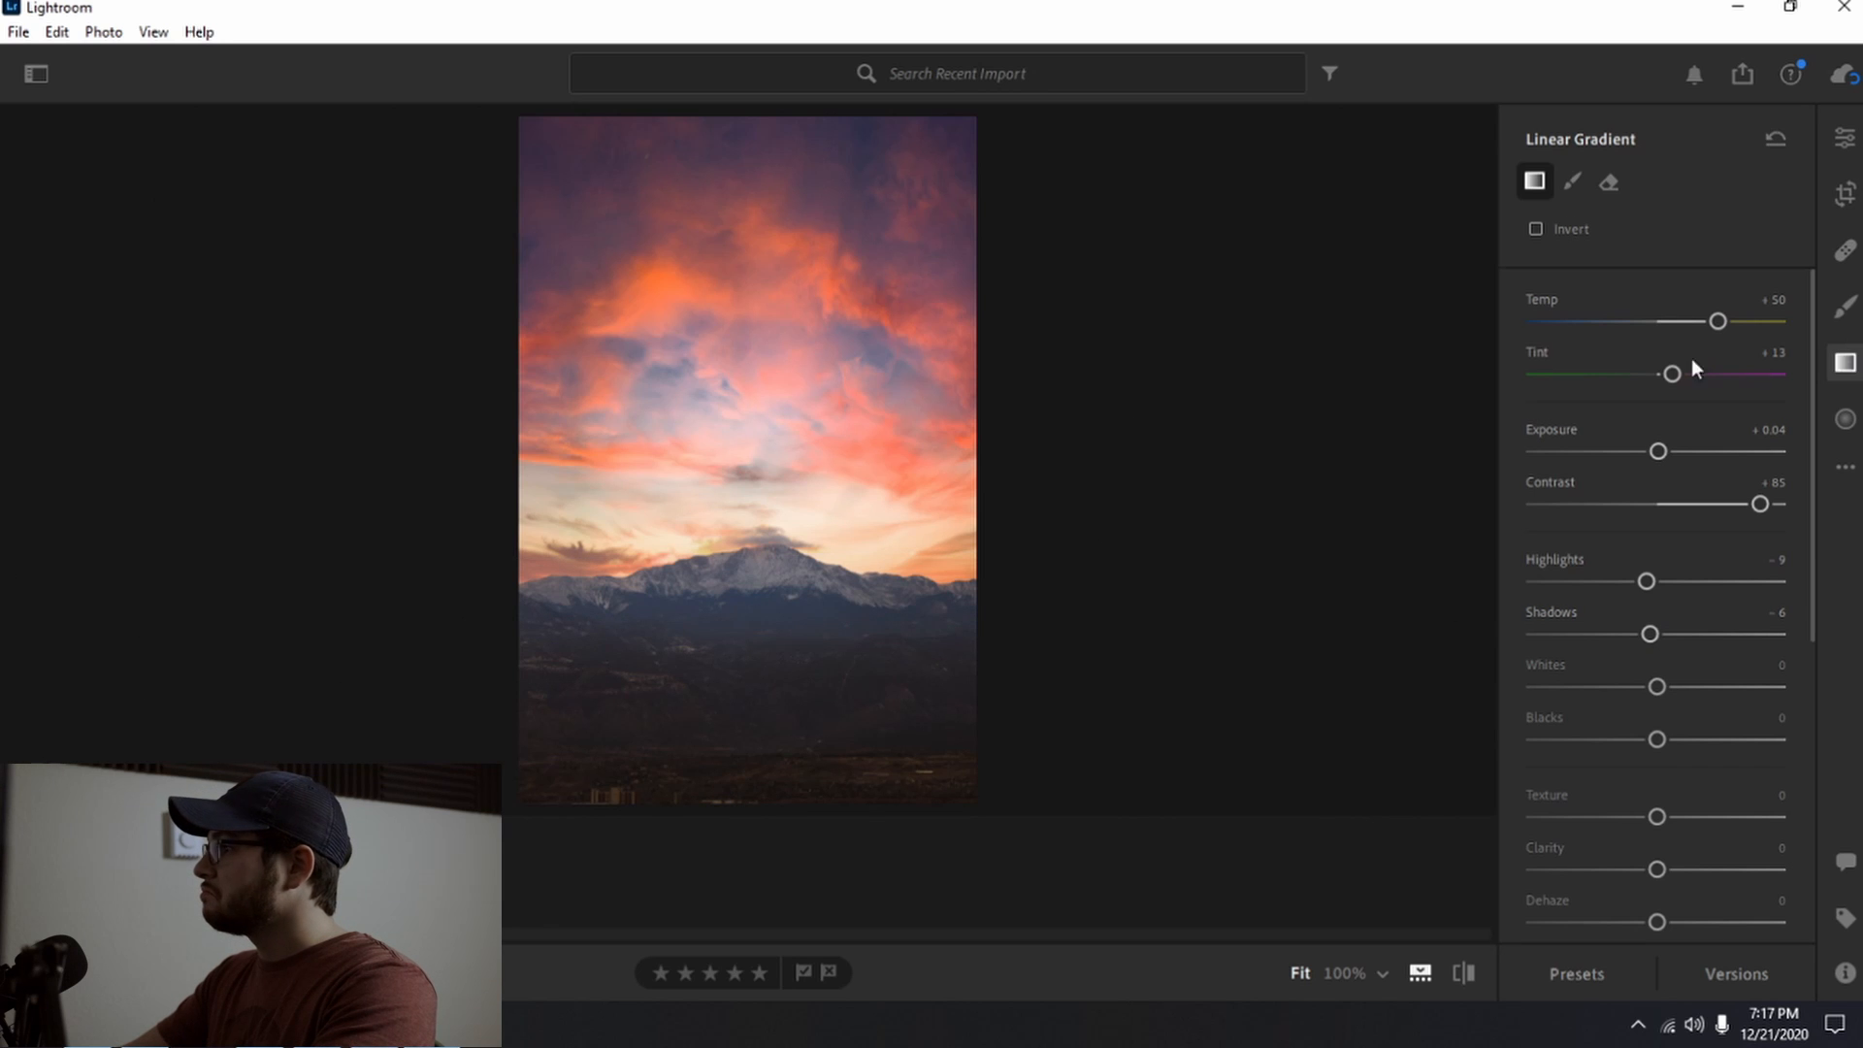
pyautogui.click(1086, 446)
pyautogui.click(1311, 419)
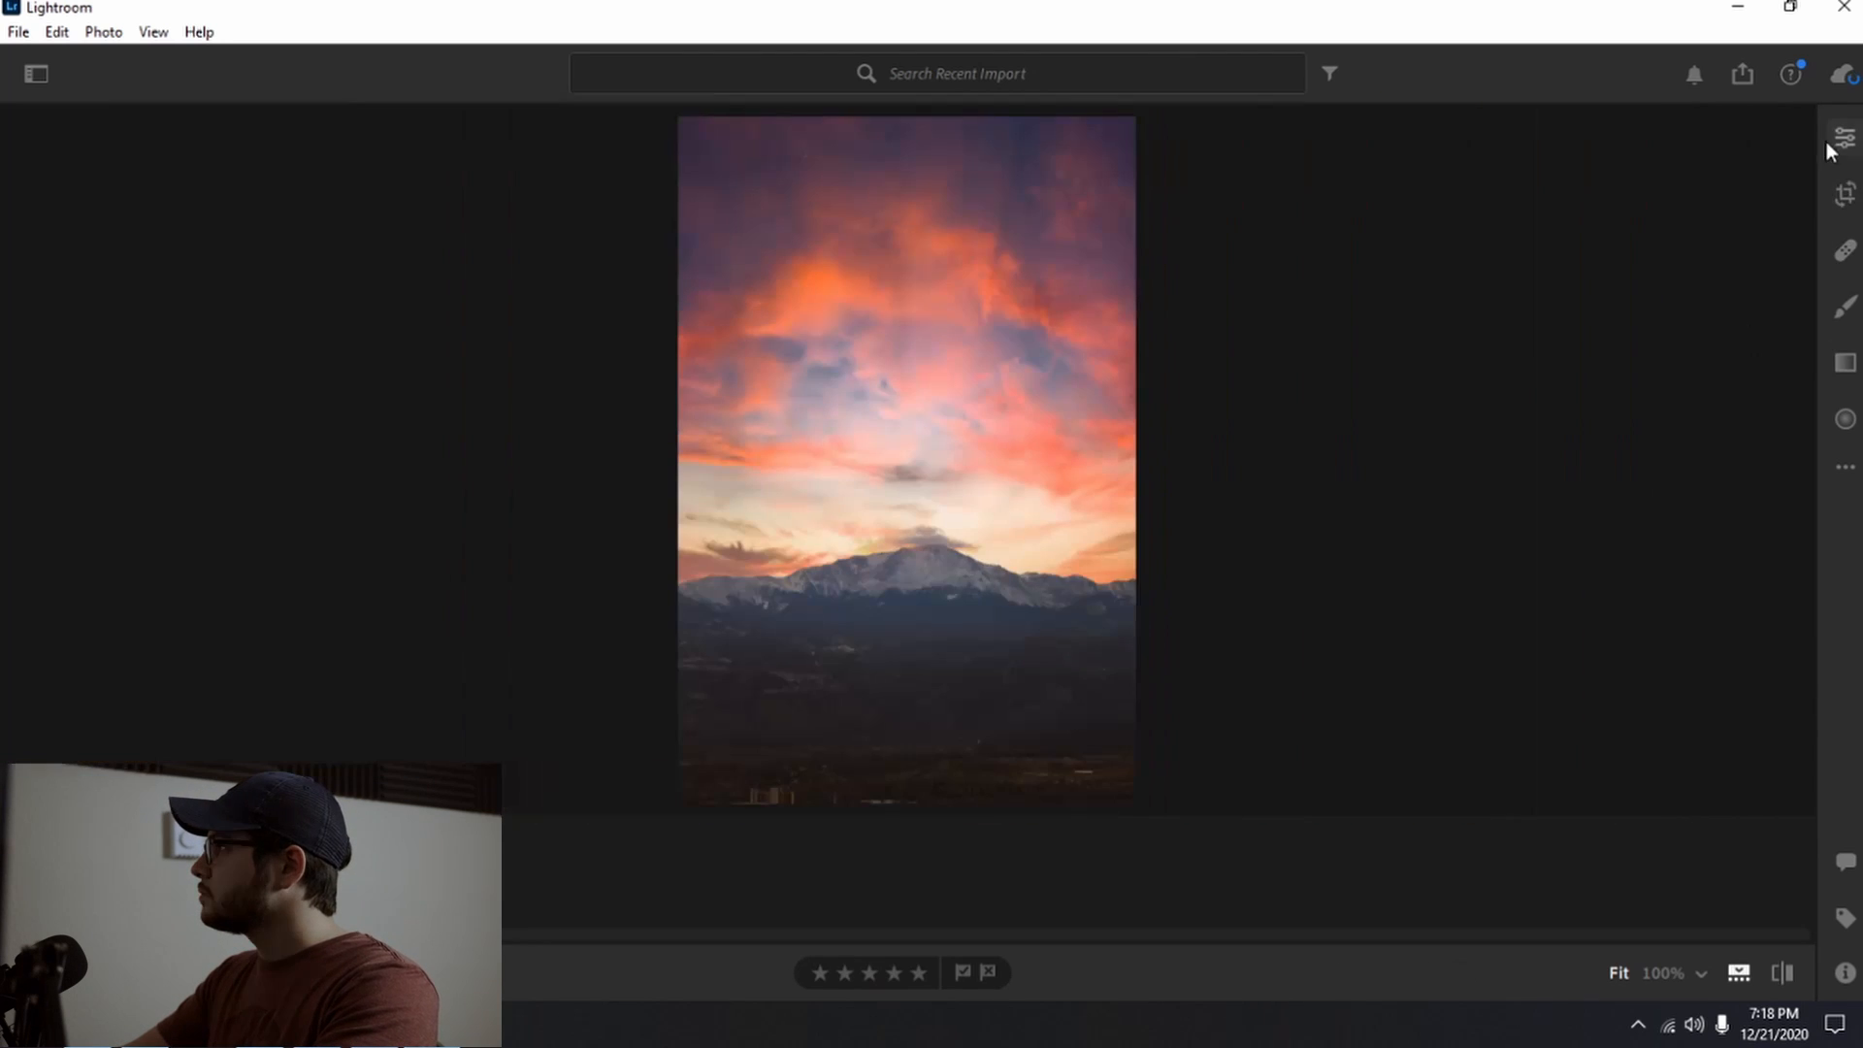
# - Apply automatic adjustments to the whole photo and set the overall Contrast to -5
pyautogui.click(1843, 138)
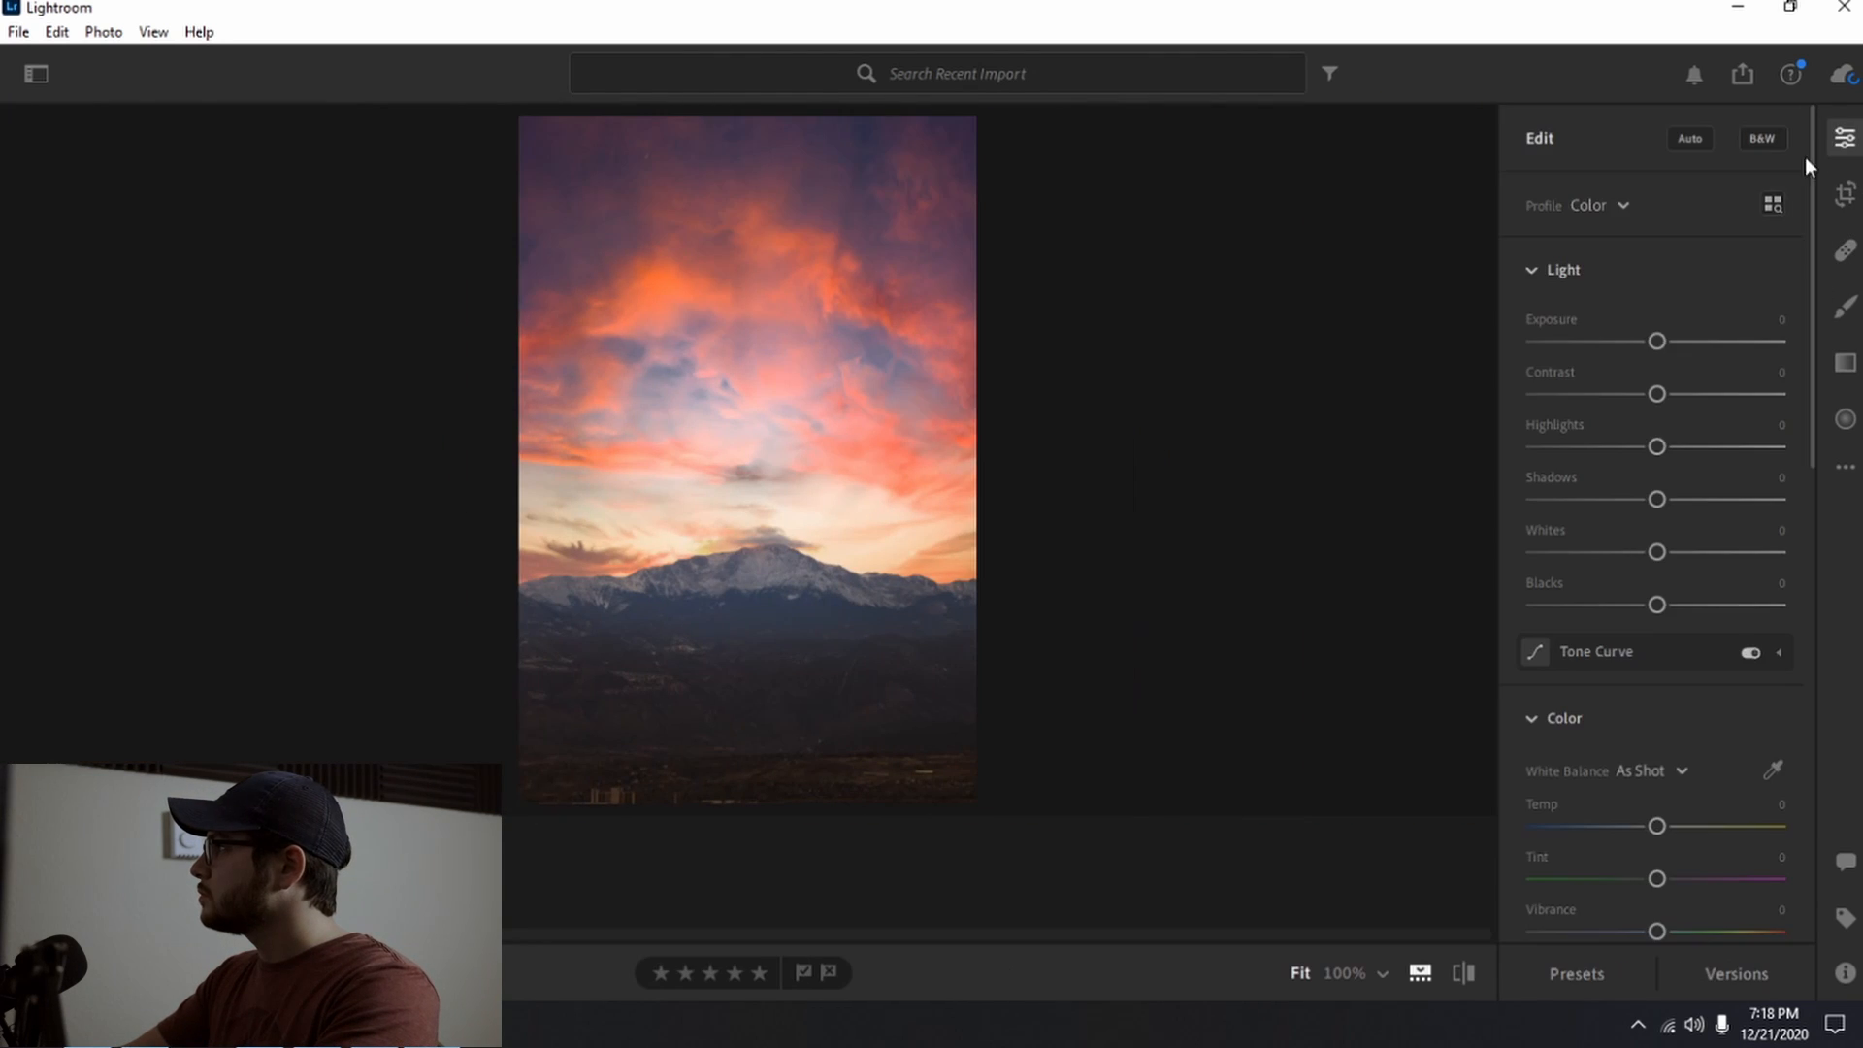
pyautogui.click(1679, 142)
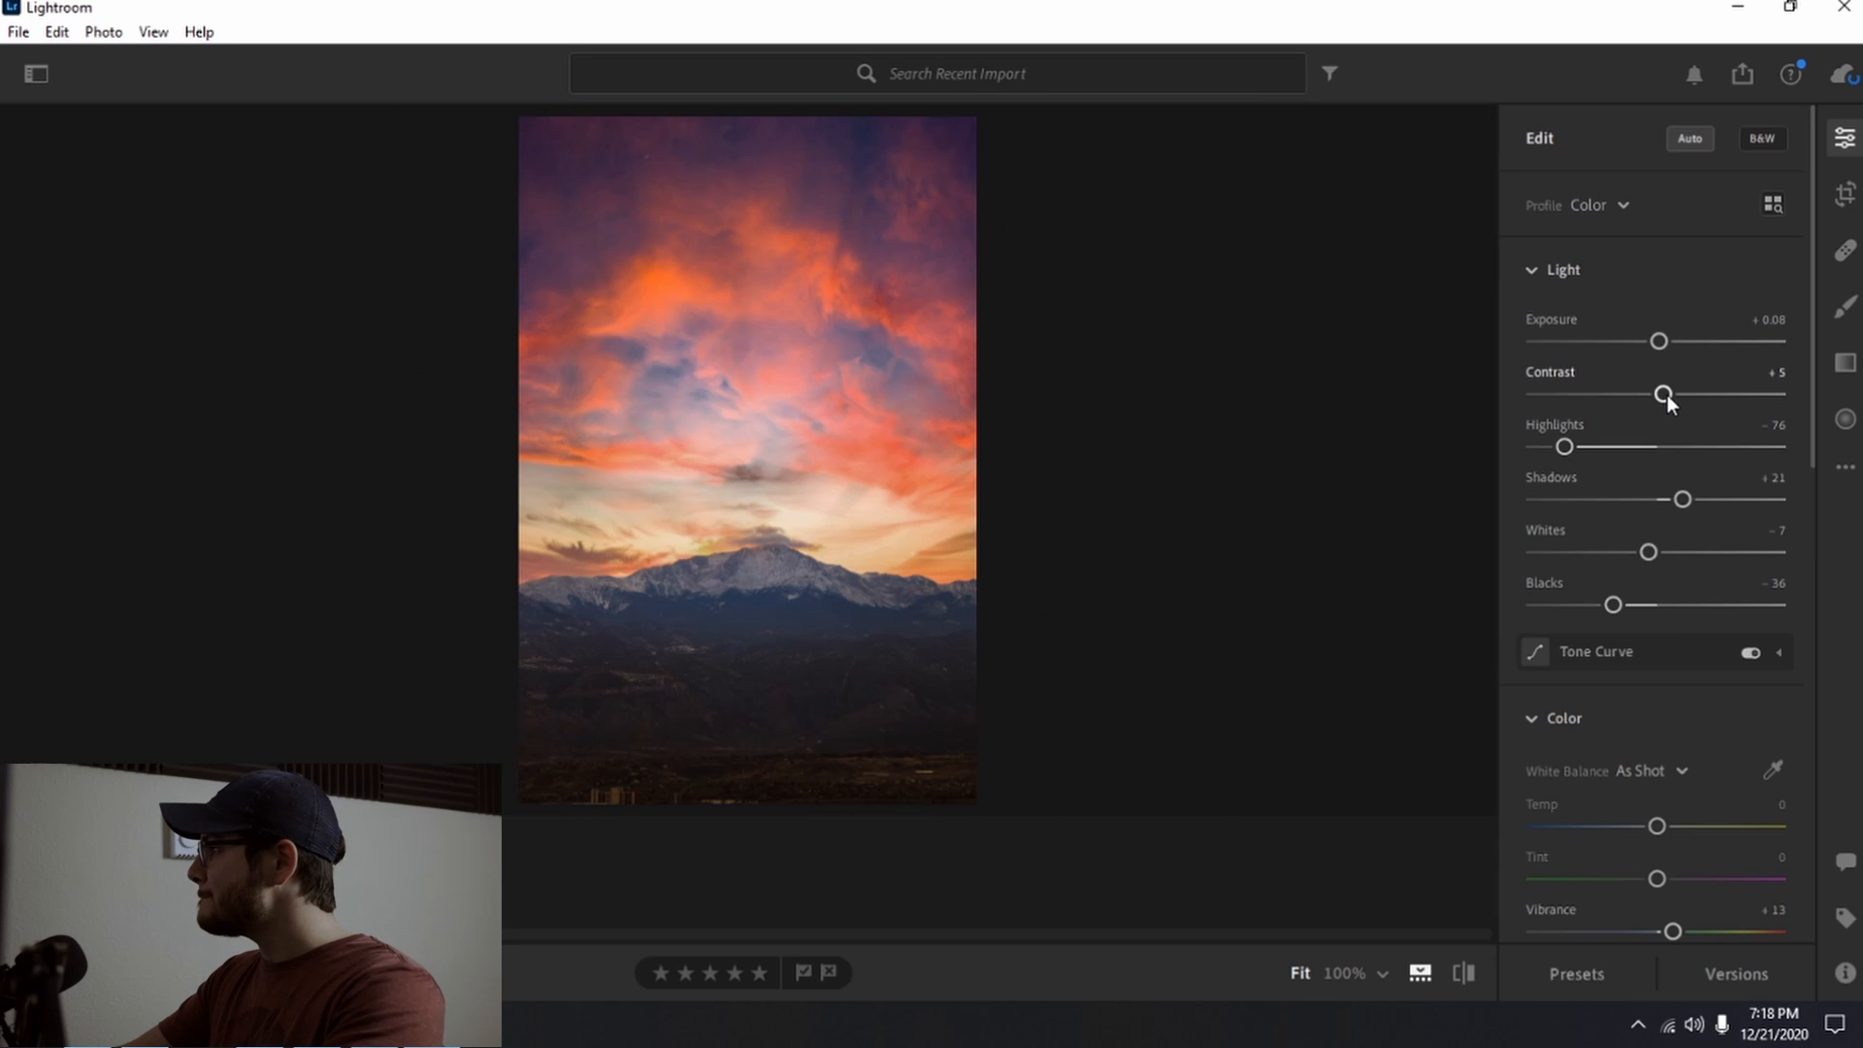
pyautogui.moveTo(1667, 394)
pyautogui.mouseDown()
pyautogui.moveTo(1642, 398)
pyautogui.moveTo(1653, 407)
pyautogui.mouseUp()
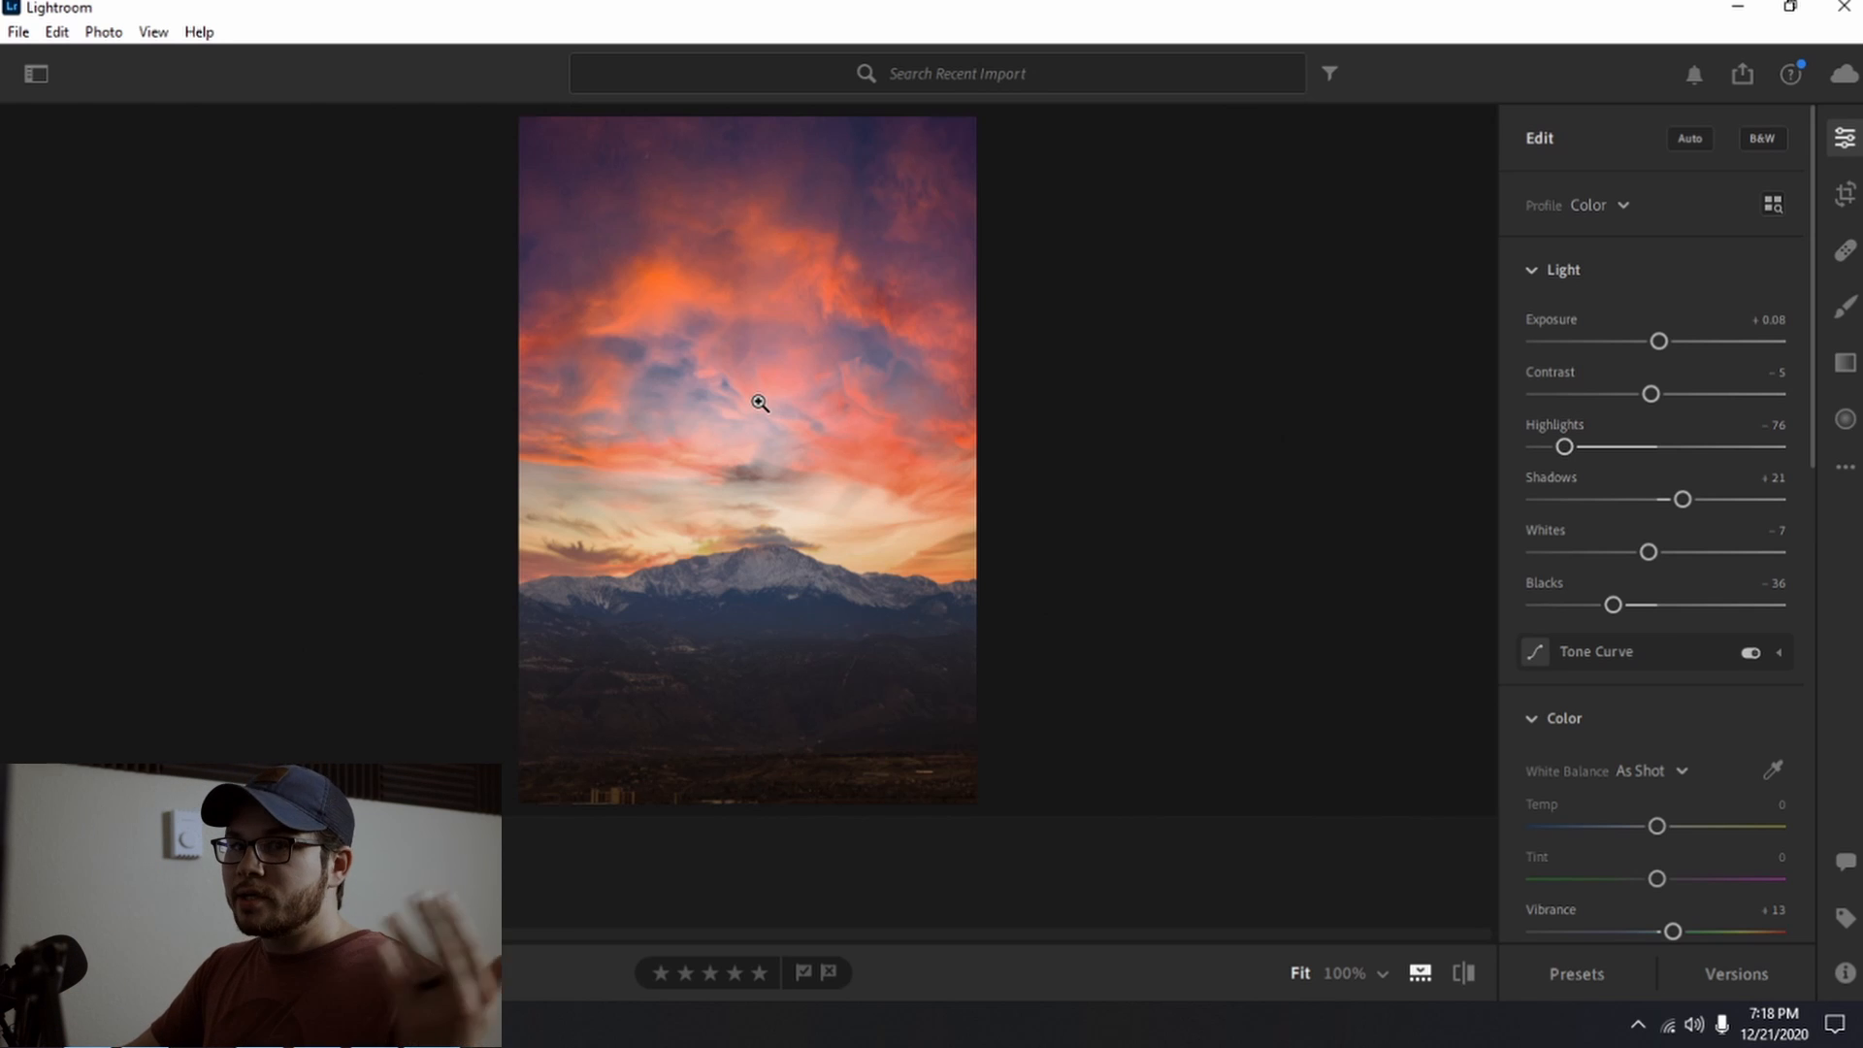
# - Open the export settings for the edited mountain photo
pyautogui.rightClick(766, 549)
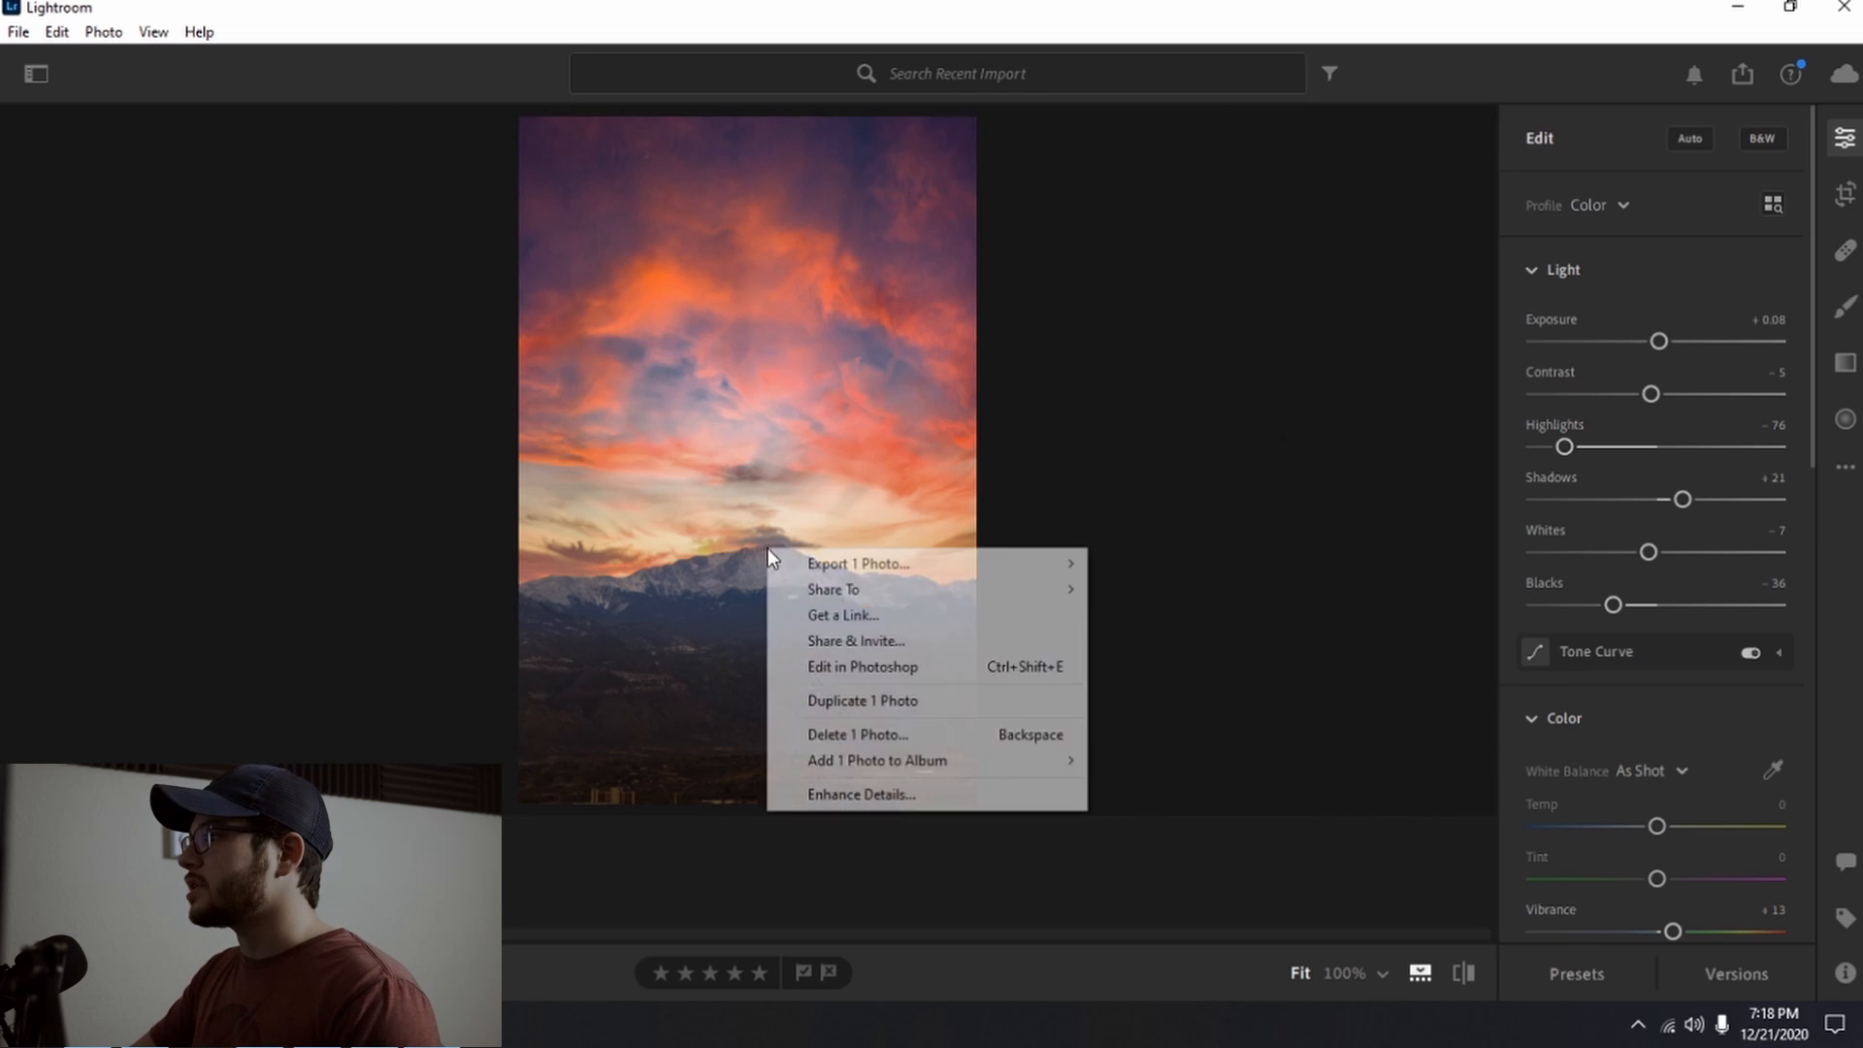
pyautogui.moveTo(1031, 555)
pyautogui.click(1188, 567)
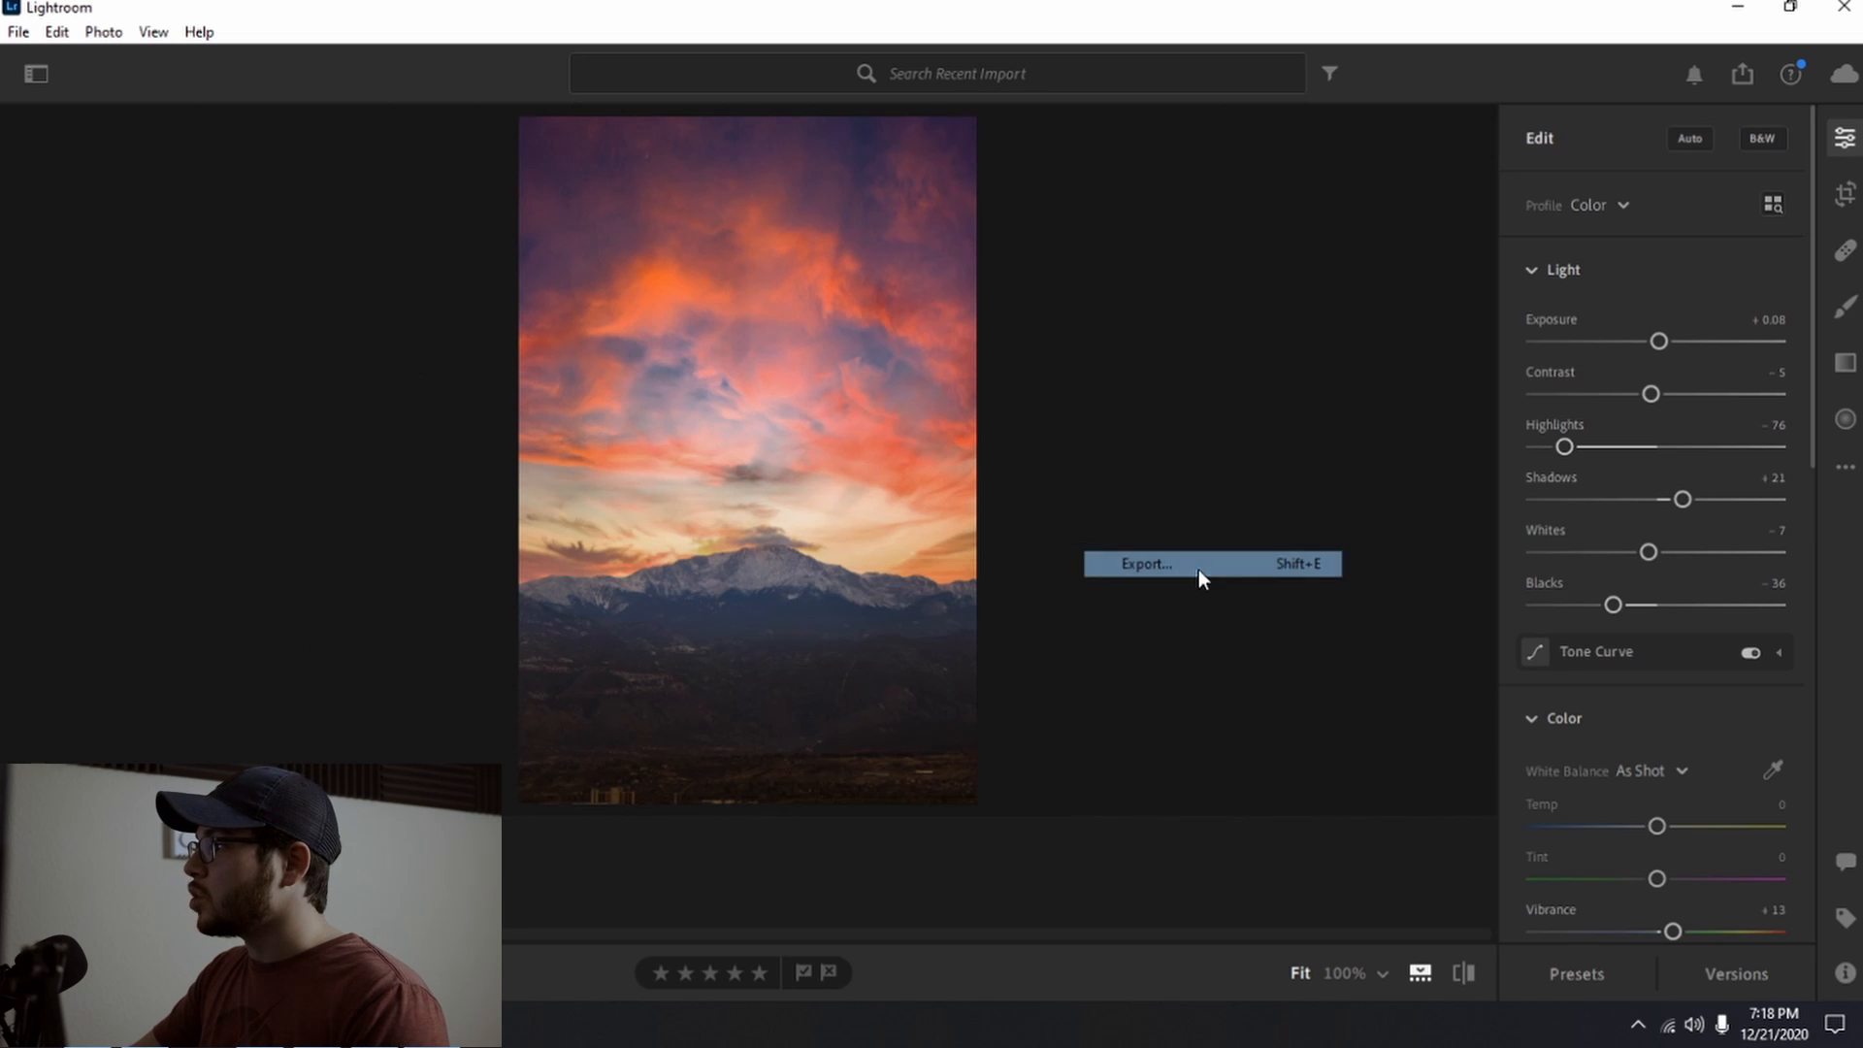